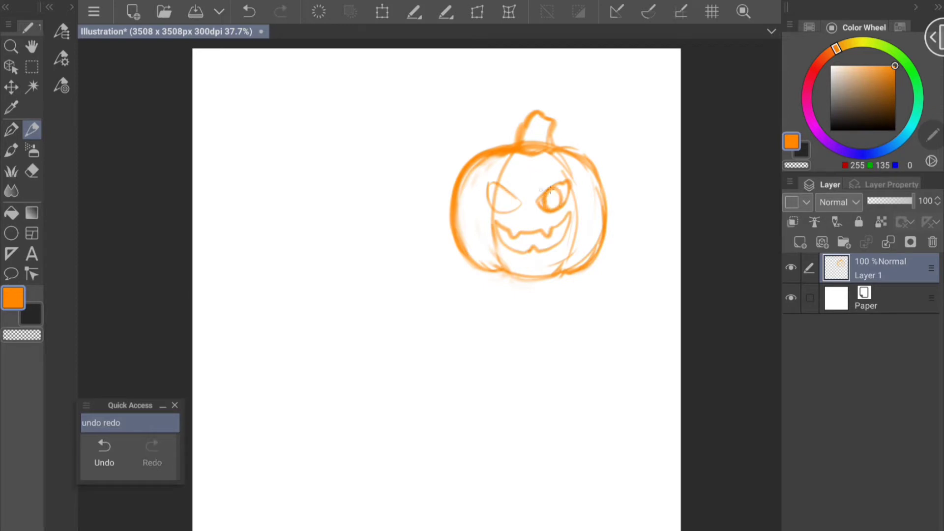
Reshape the whole pumpkin head sketch with a mesh transformation, narrowing it slightly and tapering its lower corners
{"action": "key", "text": "ctrl+shift+t"}
{"action": "left_click_drag", "start_coordinate": [537, 177], "coordinate": [522, 192]}
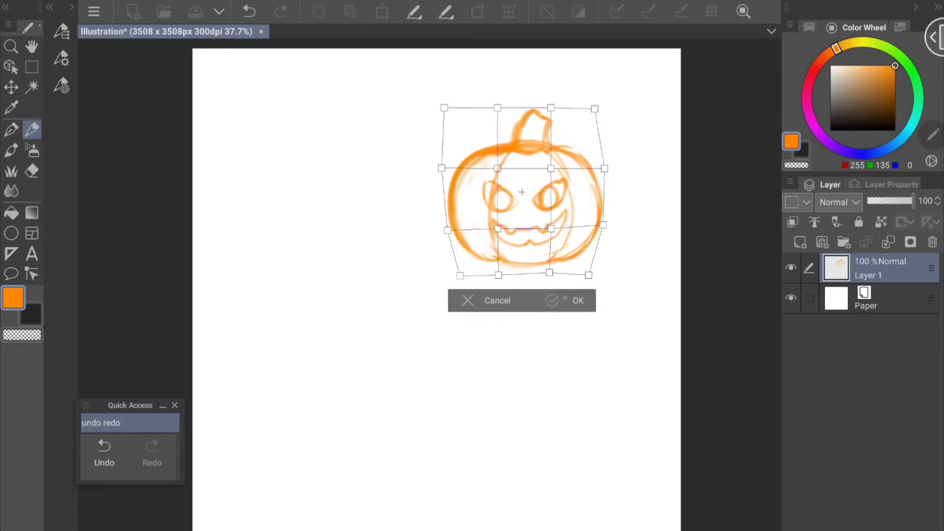
{"action": "key", "text": "Return"}
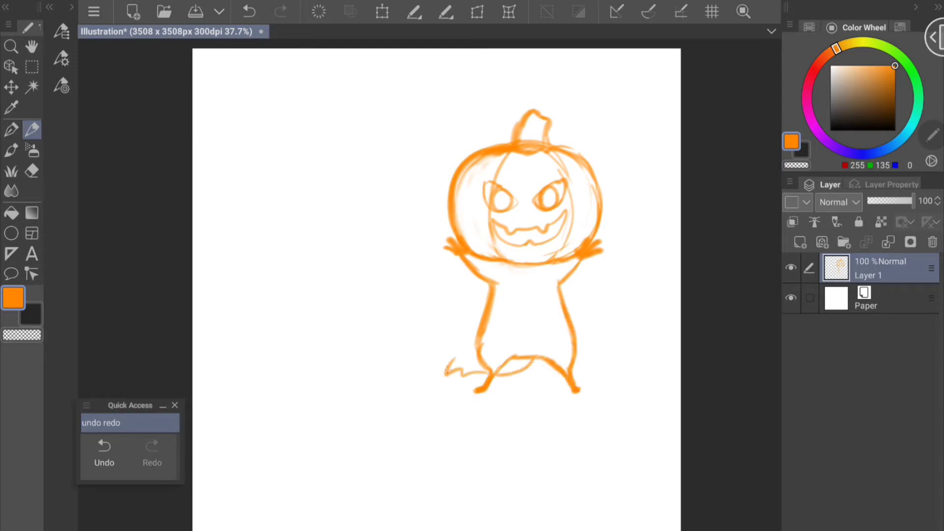
Lasso the body, arms and tail below the pumpkin head, enlarge them and rotate them slightly clockwise
{"action": "left_click", "coordinate": [32, 66]}
{"action": "left_click", "coordinate": [138, 111]}
{"action": "left_click_drag", "start_coordinate": [431, 221], "coordinate": [433, 223]}
{"action": "key", "text": "ctrl+t"}
{"action": "left_click_drag", "start_coordinate": [458, 309], "coordinate": [556, 354]}
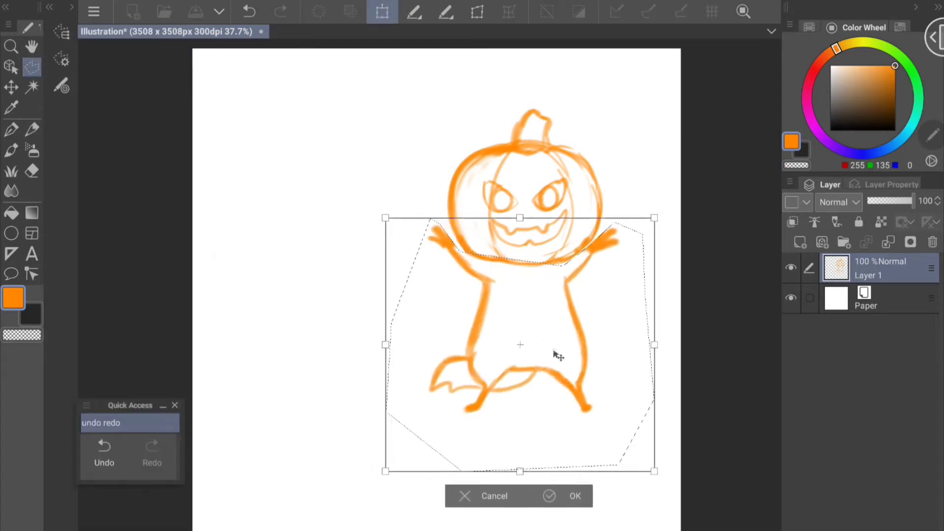
{"action": "scroll", "coordinate": [520, 218], "scroll_direction": "down", "scroll_amount": 1}
{"action": "left_click_drag", "start_coordinate": [658, 112], "coordinate": [666, 120]}
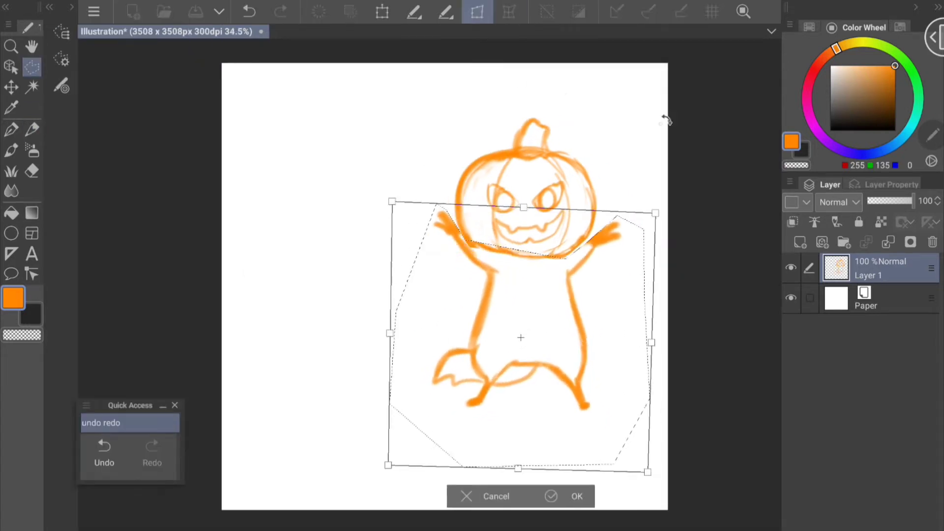
{"action": "left_click", "coordinate": [551, 496]}
Lasso the pumpkin's face and shift it towards the right side of the head with a mesh transformation
{"action": "key", "text": "p"}
{"action": "key", "text": "m"}
{"action": "left_click_drag", "start_coordinate": [480, 170], "coordinate": [483, 167]}
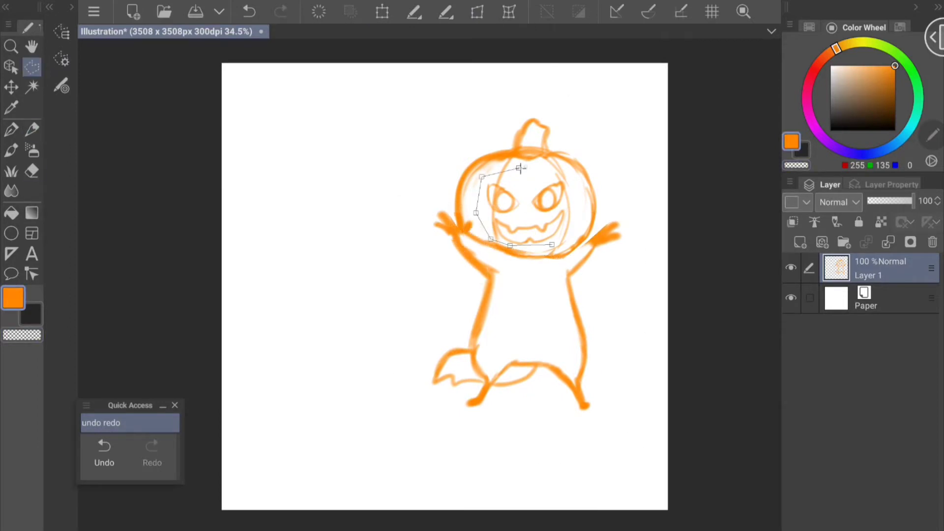
{"action": "key", "text": "ctrl+shift+t"}
{"action": "mouse_move", "coordinate": [546, 167]}
{"action": "left_mouse_down"}
{"action": "mouse_move", "coordinate": [553, 194]}
{"action": "mouse_move", "coordinate": [480, 172]}
{"action": "left_mouse_up"}
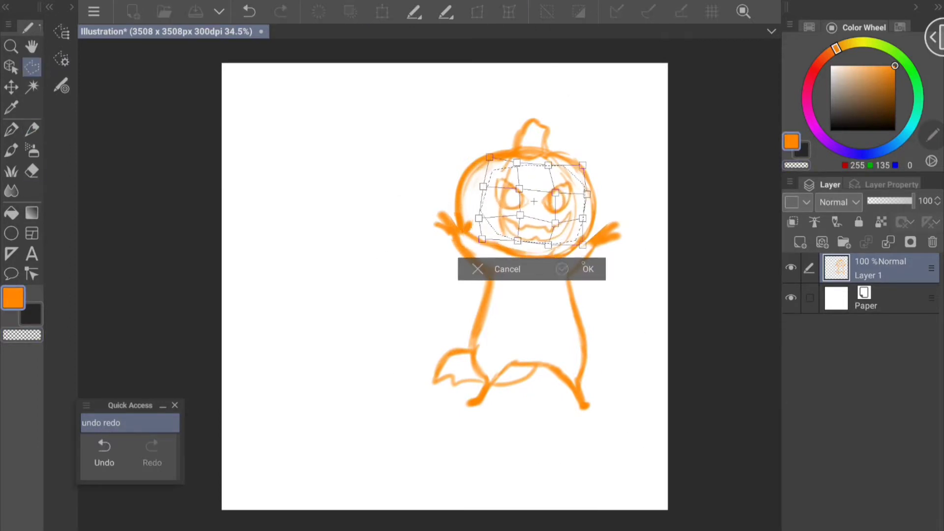
{"action": "key", "text": "Return"}
Redraw the right hand's spread fingers and refine the line between the legs with orange strokes
{"action": "key", "text": "p"}
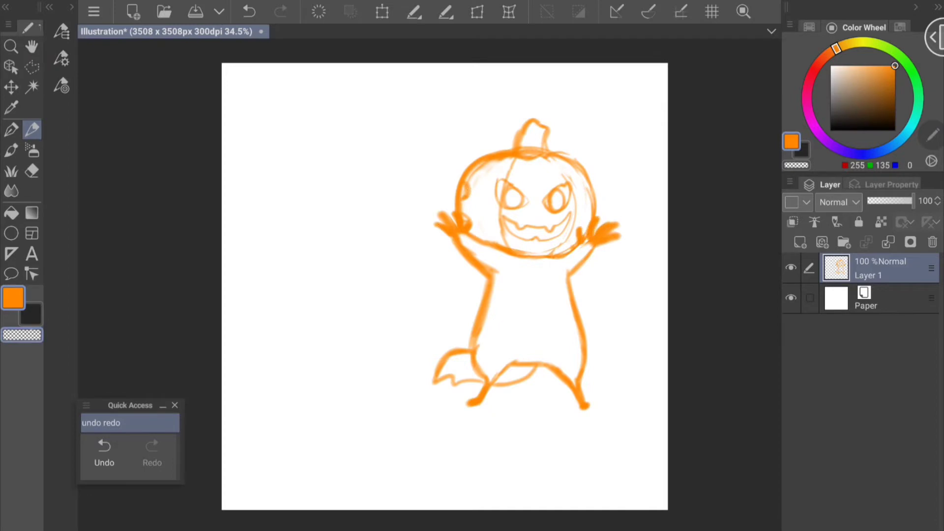
{"action": "key", "text": "ctrl+z"}
{"action": "left_click_drag", "start_coordinate": [609, 235], "coordinate": [616, 240]}
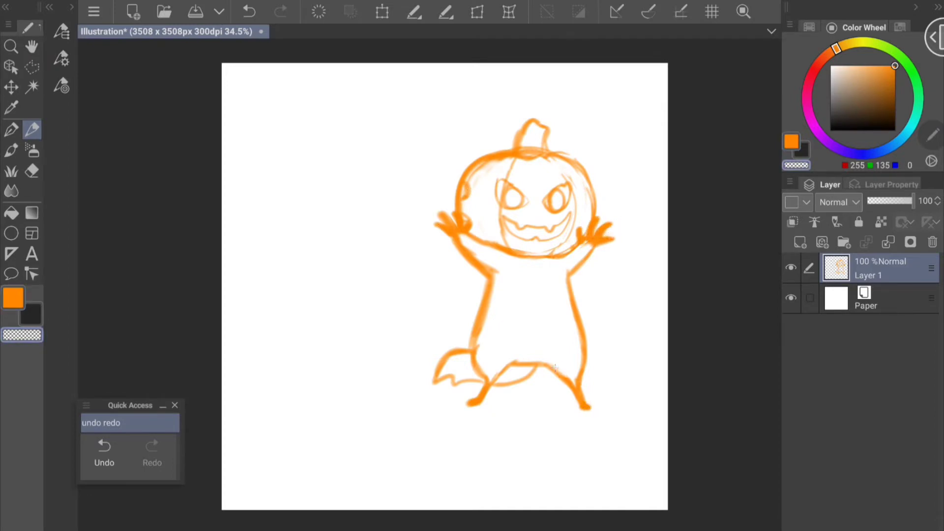
{"action": "left_click_drag", "start_coordinate": [555, 366], "coordinate": [582, 374]}
{"action": "key", "text": "c"}
{"action": "key", "text": "c"}
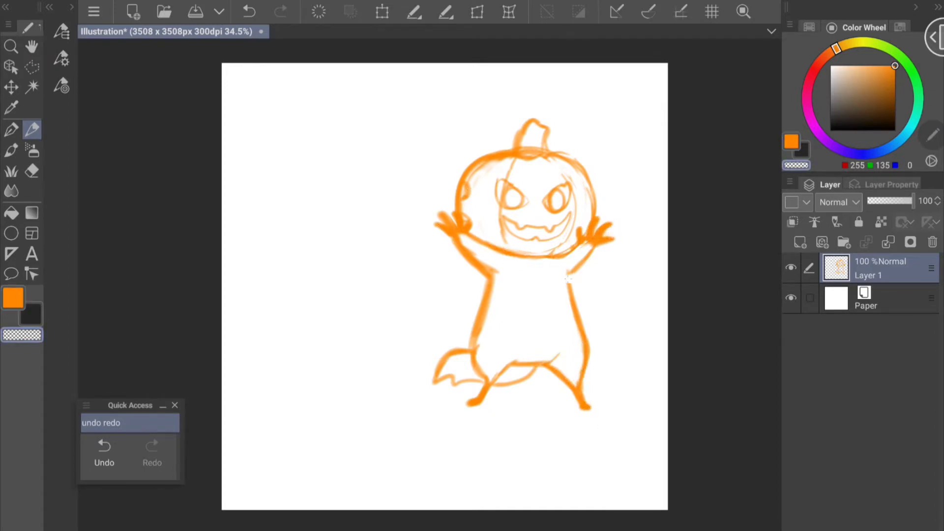
Erase the joint between the right arm and torso and redraw the torso's right side further inwards
{"action": "key", "text": "c"}
{"action": "key", "text": "c"}
{"action": "mouse_move", "coordinate": [593, 248]}
{"action": "left_mouse_down"}
{"action": "mouse_move", "coordinate": [566, 284]}
{"action": "mouse_move", "coordinate": [571, 295]}
{"action": "left_mouse_up"}
{"action": "key", "text": "c"}
{"action": "key", "text": "c"}
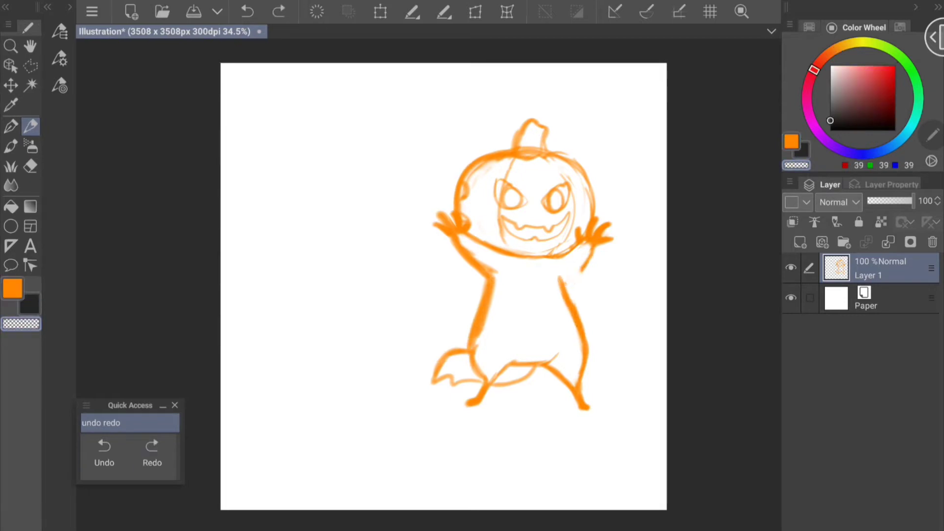
Erase the right arm and hand of the standing character
{"action": "key", "text": "c"}
{"action": "left_click_drag", "start_coordinate": [565, 254], "coordinate": [593, 290]}
{"action": "key", "text": "c"}
{"action": "left_click_drag", "start_coordinate": [597, 231], "coordinate": [571, 268]}
{"action": "left_click_drag", "start_coordinate": [612, 216], "coordinate": [561, 298]}
Lasso the pumpkin head around the left hand, enlarge it slightly with a transformation and clear the selection
{"action": "key", "text": "m"}
{"action": "left_click_drag", "start_coordinate": [445, 232], "coordinate": [517, 267]}
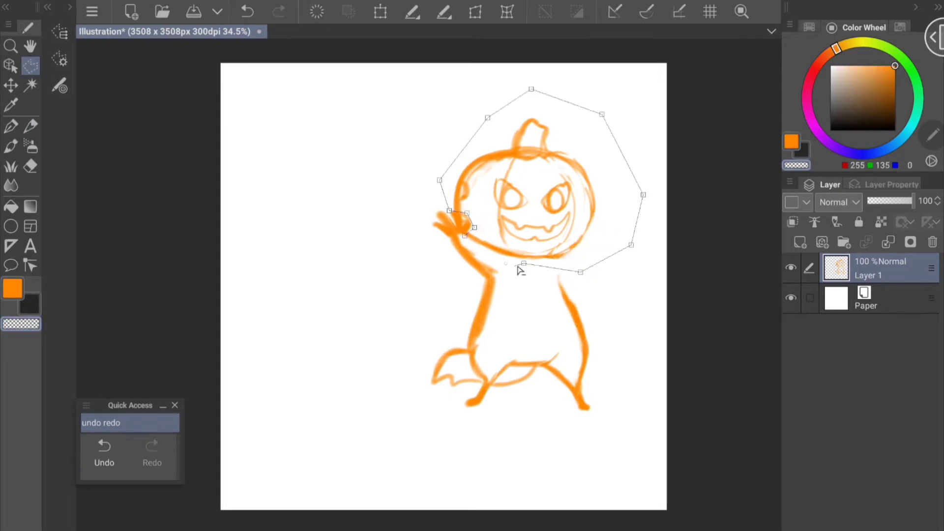
{"action": "key", "text": "ctrl+t"}
{"action": "left_click_drag", "start_coordinate": [627, 95], "coordinate": [615, 106]}
{"action": "key", "text": "Return"}
{"action": "key", "text": "ctrl+t"}
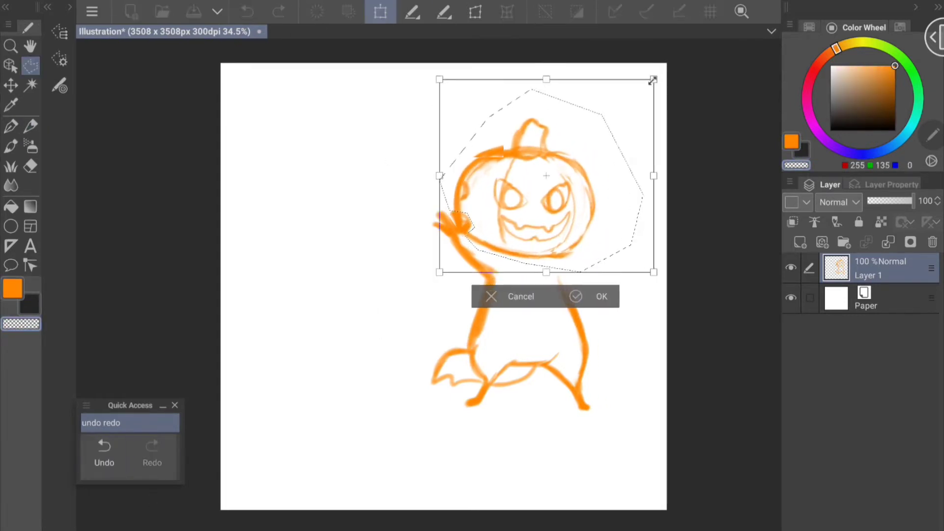
{"action": "left_click_drag", "start_coordinate": [652, 78], "coordinate": [671, 62]}
{"action": "key", "text": "Return"}
{"action": "key", "text": "ctrl+d"}
Redraw the raised right arm with its hand and clean up where it meets the torso
{"action": "key", "text": "p"}
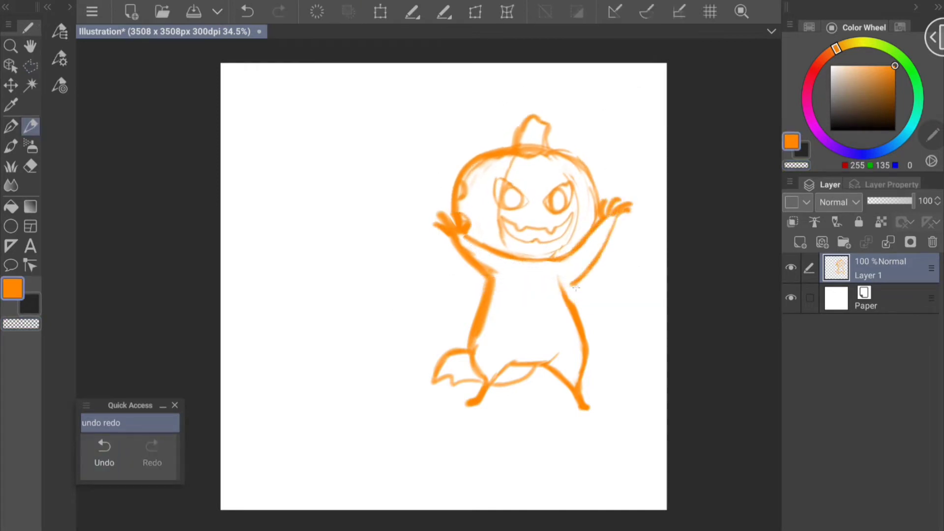
{"action": "key", "text": "c"}
{"action": "key", "text": "c"}
{"action": "mouse_move", "coordinate": [576, 287]}
{"action": "left_mouse_down"}
{"action": "mouse_move", "coordinate": [563, 307]}
{"action": "mouse_move", "coordinate": [578, 317]}
{"action": "left_mouse_up"}
{"action": "key", "text": "ctrl+z"}
{"action": "left_click_drag", "start_coordinate": [600, 255], "coordinate": [573, 286]}
Thin the torso's left side and redraw the left arm as a smooth curve down to the shoulder
{"action": "key", "text": "c"}
{"action": "left_click_drag", "start_coordinate": [494, 239], "coordinate": [470, 344]}
{"action": "key", "text": "c"}
{"action": "left_click_drag", "start_coordinate": [458, 241], "coordinate": [500, 287]}
{"action": "key", "text": "c"}
{"action": "key", "text": "c"}
{"action": "key", "text": "ctrl+z"}
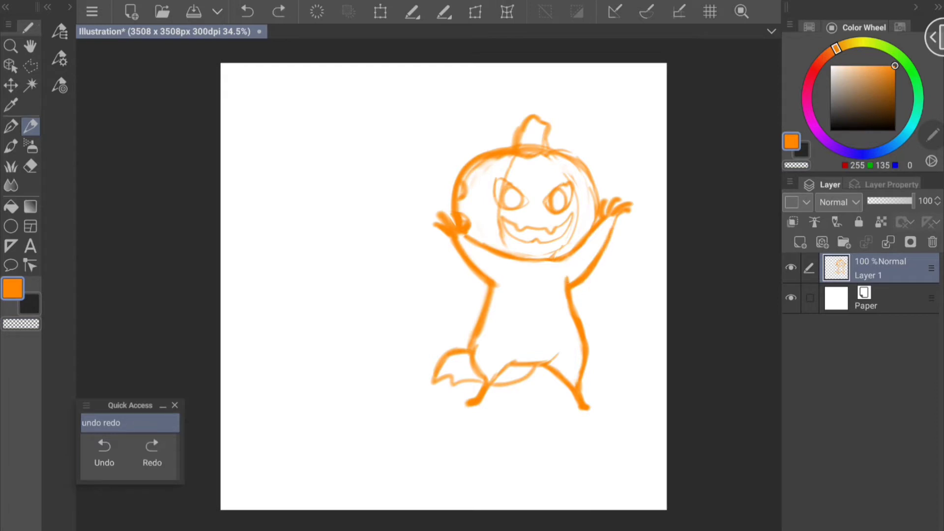
Erase the right hand and redraw it lower with spread fingers, joined to the end of the arm
{"action": "key", "text": "c"}
{"action": "left_click_drag", "start_coordinate": [612, 195], "coordinate": [614, 229]}
{"action": "key", "text": "c"}
{"action": "left_click_drag", "start_coordinate": [605, 209], "coordinate": [598, 220]}
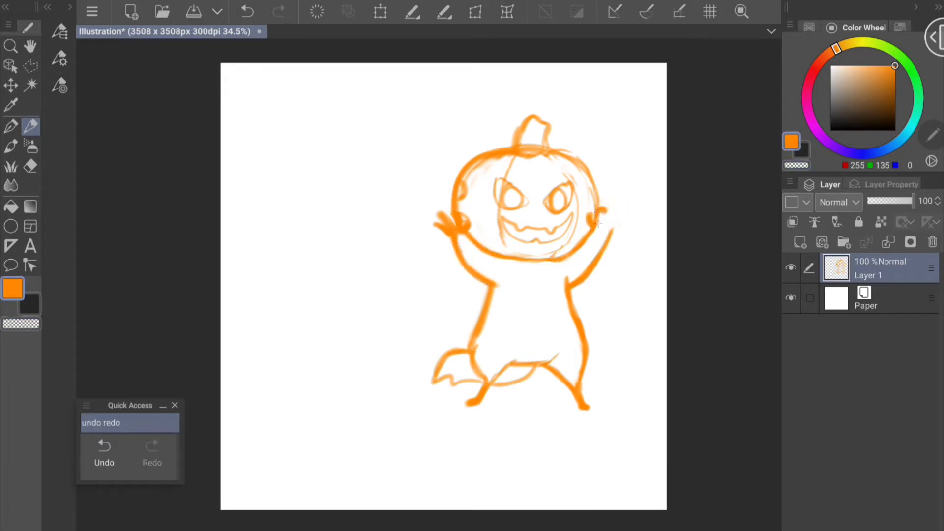
{"action": "key", "text": "c"}
{"action": "key", "text": "c"}
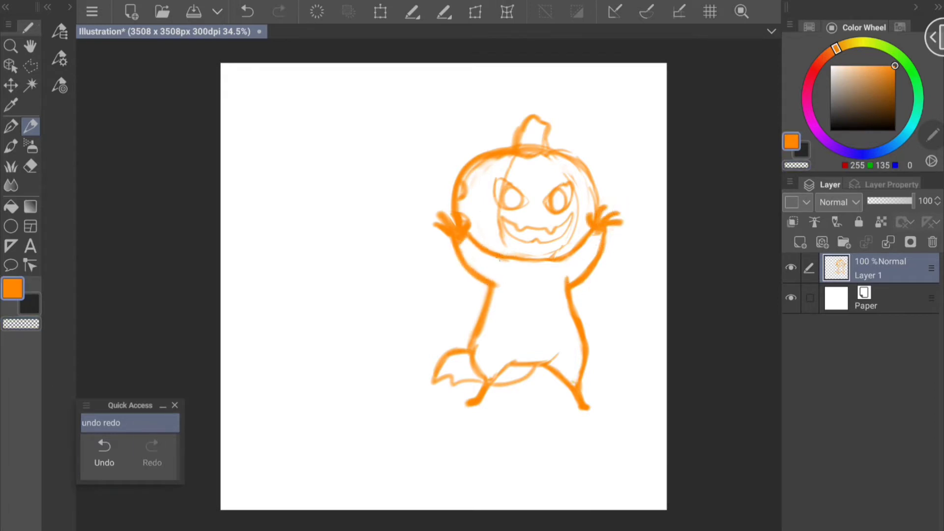
Undo the last strokes and draw a ragged pointed collar beneath the pumpkin head
{"action": "key", "text": "ctrl+z"}
{"action": "key", "text": "ctrl+z"}
{"action": "left_click_drag", "start_coordinate": [507, 260], "coordinate": [516, 276]}
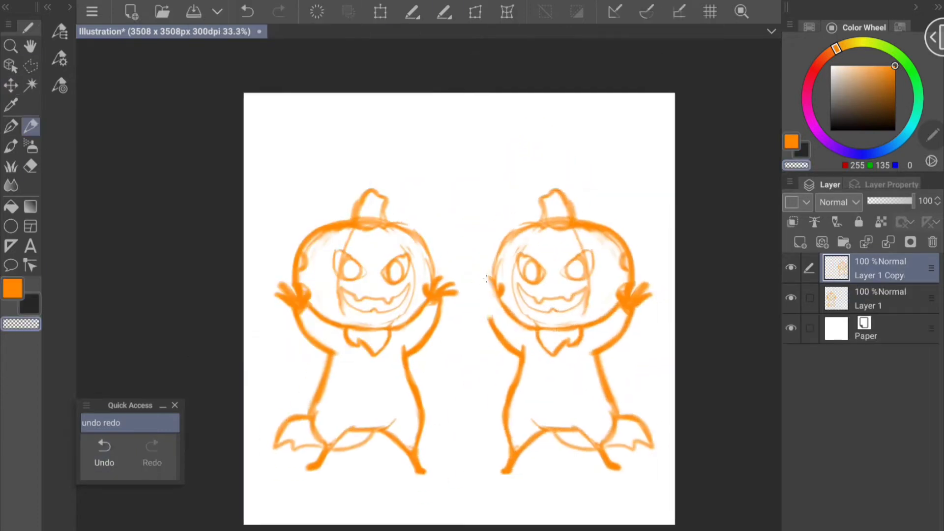
Erase the face, arms and body from the mirrored copy and tilt and lower its remaining pumpkin head
{"action": "left_click_drag", "start_coordinate": [582, 397], "coordinate": [639, 458]}
{"action": "left_click_drag", "start_coordinate": [521, 256], "coordinate": [585, 305]}
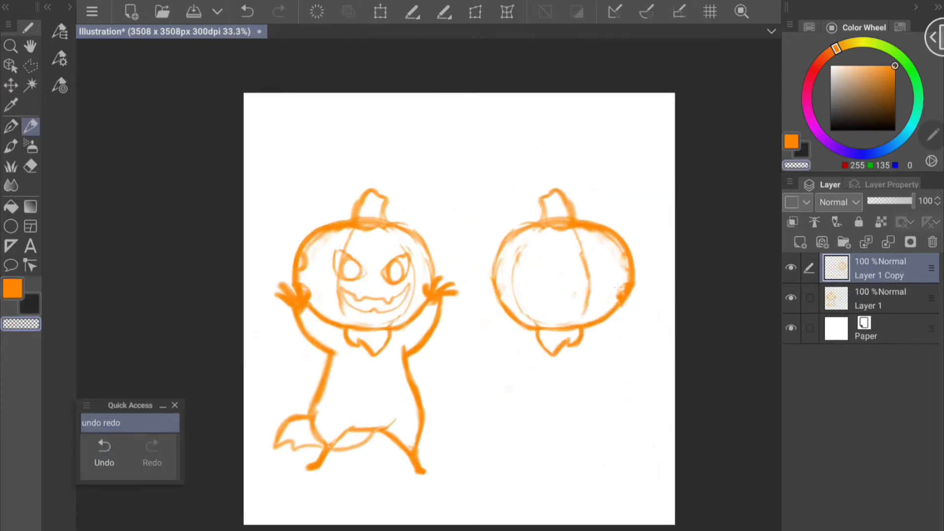
{"action": "key", "text": "ctrl+t"}
{"action": "left_click_drag", "start_coordinate": [640, 197], "coordinate": [620, 227]}
{"action": "key", "text": "Return"}
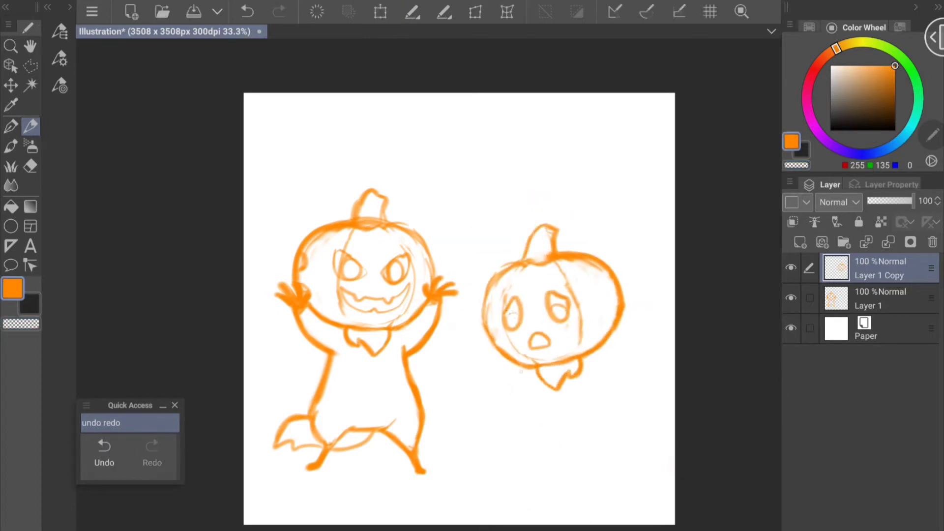
Draw a seated body for the second character with a curved back and a bent hind leg
{"action": "left_click", "coordinate": [104, 452]}
{"action": "left_click_drag", "start_coordinate": [583, 359], "coordinate": [556, 485]}
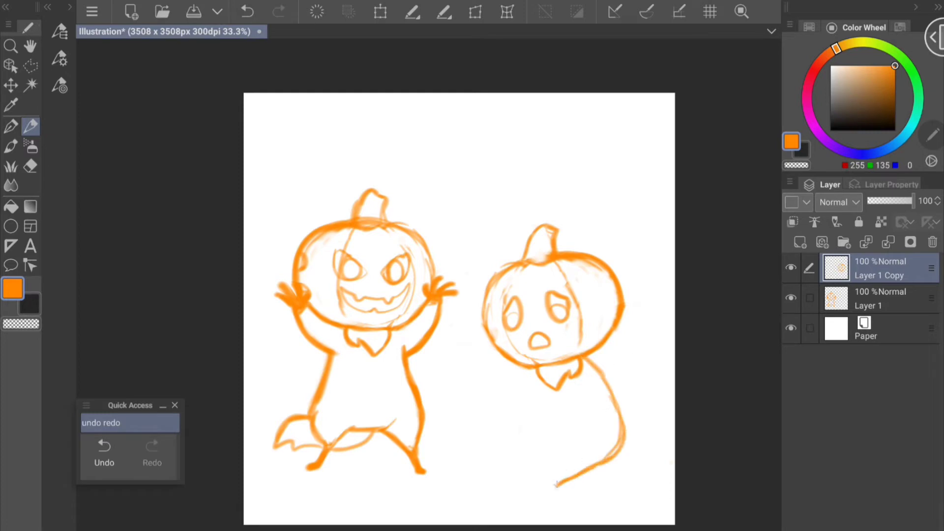
{"action": "left_click_drag", "start_coordinate": [580, 446], "coordinate": [556, 484]}
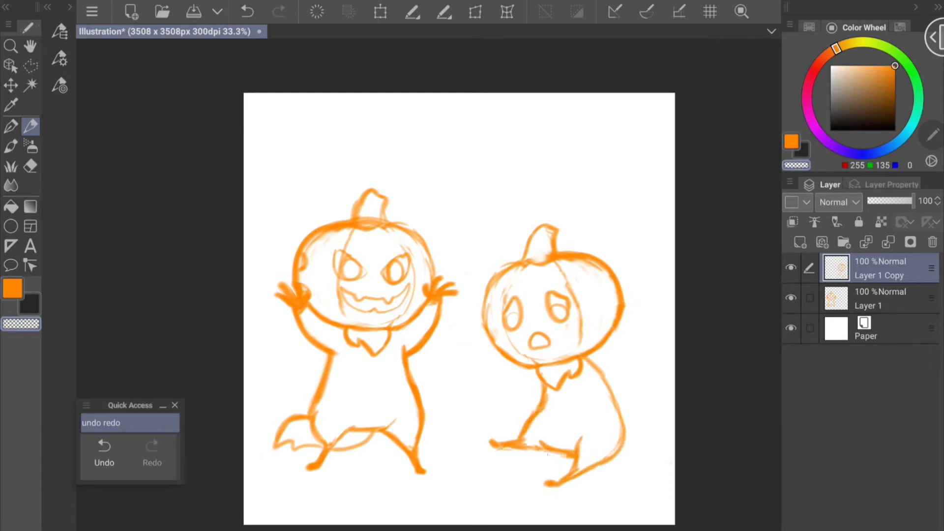
Select the seated character's lower body and legs and scale them down slightly
{"action": "key", "text": "ctrl+shift+m"}
{"action": "left_click_drag", "start_coordinate": [674, 515], "coordinate": [667, 490]}
{"action": "left_click", "coordinate": [104, 453]}
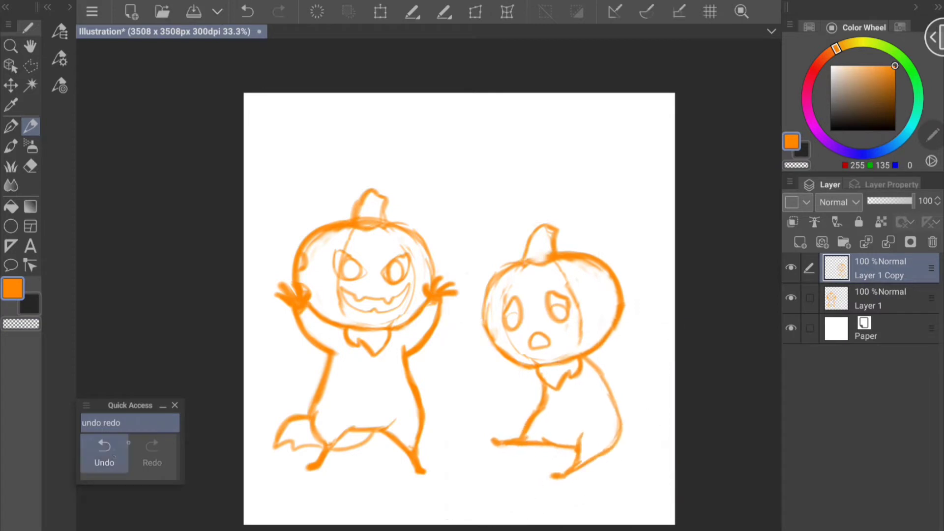
Draw the seated character's thigh line and a front leg, and thicken the outline of its back
{"action": "left_click_drag", "start_coordinate": [594, 362], "coordinate": [586, 432]}
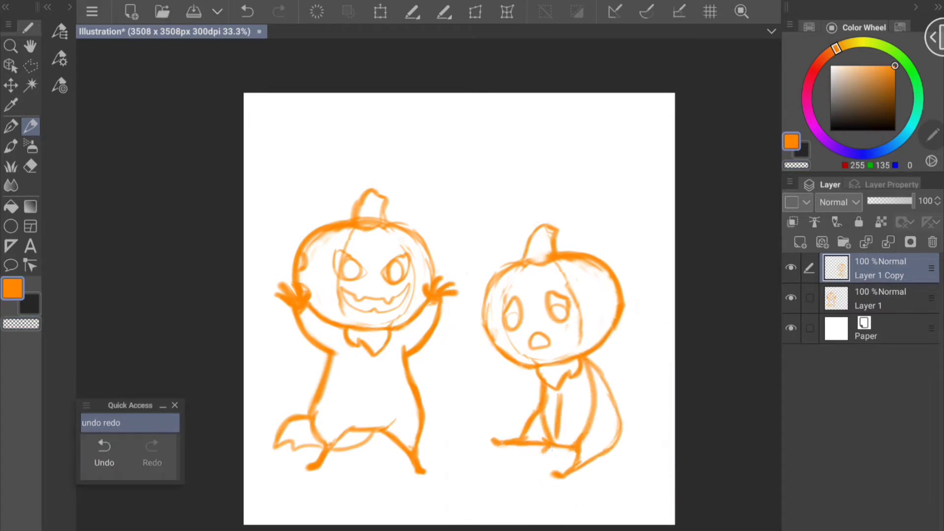
{"action": "mouse_move", "coordinate": [588, 359]}
{"action": "left_mouse_down"}
{"action": "mouse_move", "coordinate": [612, 397]}
{"action": "mouse_move", "coordinate": [621, 450]}
{"action": "left_mouse_up"}
{"action": "key", "text": "c"}
{"action": "left_click_drag", "start_coordinate": [560, 396], "coordinate": [556, 442]}
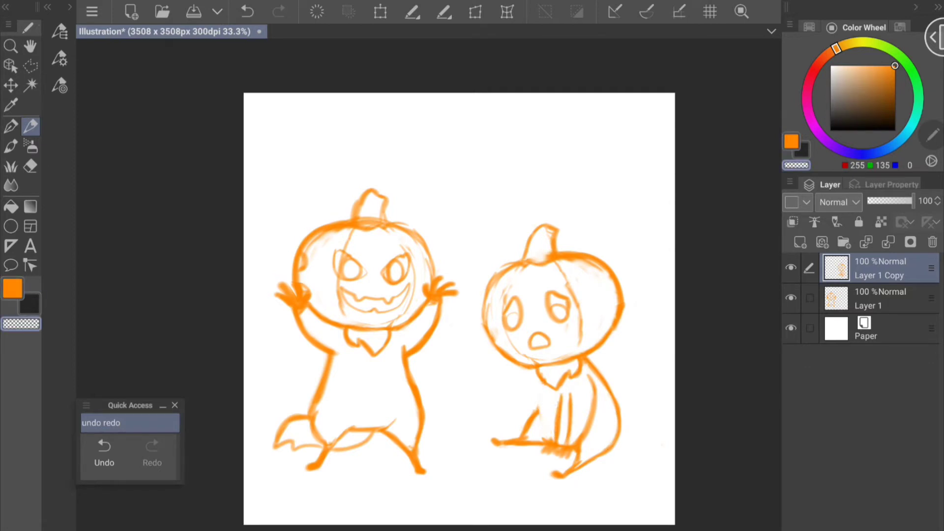
Trim the far hind leg and draw the chest line and second front leg from the collar downwards
{"action": "left_click_drag", "start_coordinate": [548, 382], "coordinate": [544, 440]}
{"action": "key", "text": "c"}
{"action": "mouse_move", "coordinate": [546, 382]}
{"action": "left_mouse_down"}
{"action": "mouse_move", "coordinate": [541, 440]}
{"action": "mouse_move", "coordinate": [542, 404]}
{"action": "mouse_move", "coordinate": [559, 414]}
{"action": "left_mouse_up"}
{"action": "key", "text": "c"}
{"action": "key", "text": "c"}
{"action": "key", "text": "c"}
{"action": "scroll", "coordinate": [459, 309], "scroll_direction": "down", "scroll_amount": 1}
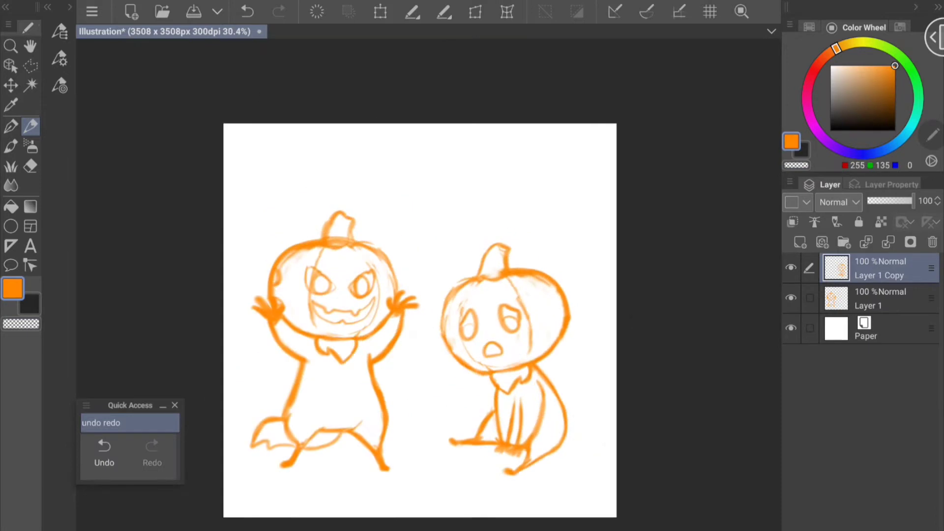
Try redrawing the seated character's left front leg at an outward slant and undo the last stroke
{"action": "key", "text": "c"}
{"action": "left_click_drag", "start_coordinate": [507, 398], "coordinate": [499, 451]}
{"action": "key", "text": "c"}
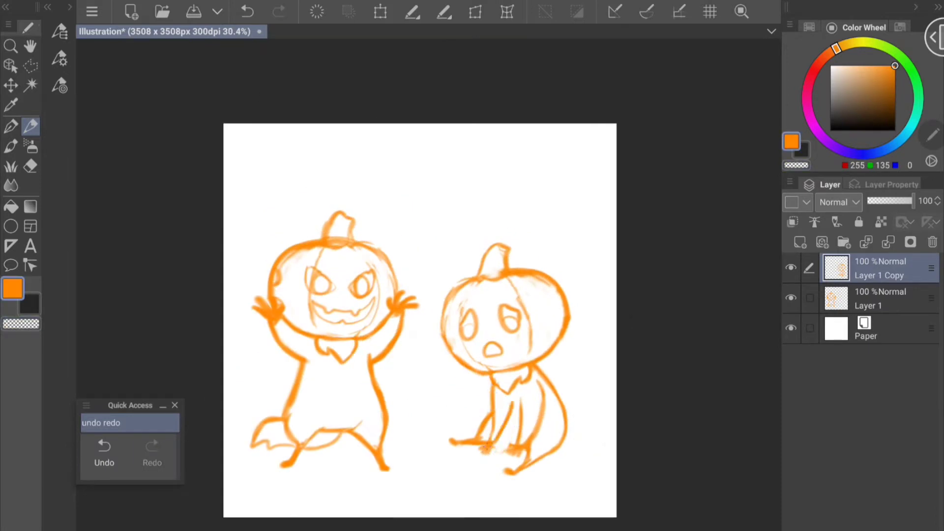
{"action": "key", "text": "ctrl+z"}
{"action": "scroll", "coordinate": [418, 320], "scroll_direction": "up", "scroll_amount": 1}
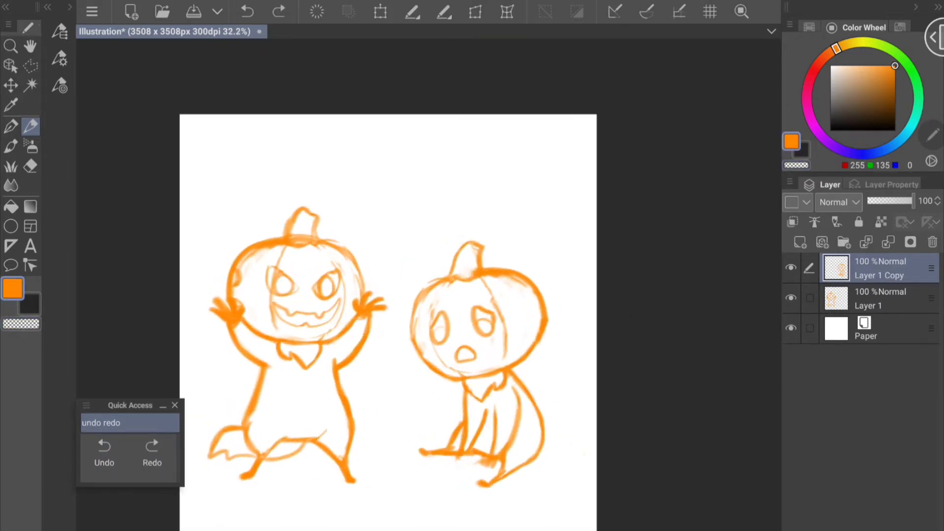
Redraw the seated character's two front legs straighter and add toes to both paws
{"action": "scroll", "coordinate": [487, 457], "scroll_direction": "down", "scroll_amount": 1}
{"action": "key", "text": "c"}
{"action": "key", "text": "c"}
{"action": "key", "text": "c"}
{"action": "key", "text": "c"}
{"action": "key", "text": "c"}
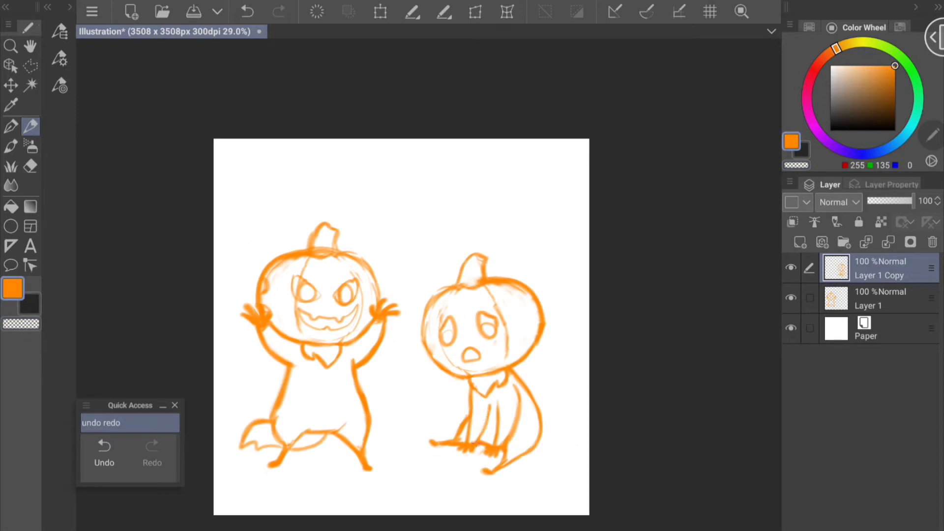
Erase the thigh line and front legs and redraw the right front leg slanting inwards with a toed paw
{"action": "key", "text": "c"}
{"action": "scroll", "coordinate": [496, 407], "scroll_direction": "up", "scroll_amount": 1}
{"action": "key", "text": "c"}
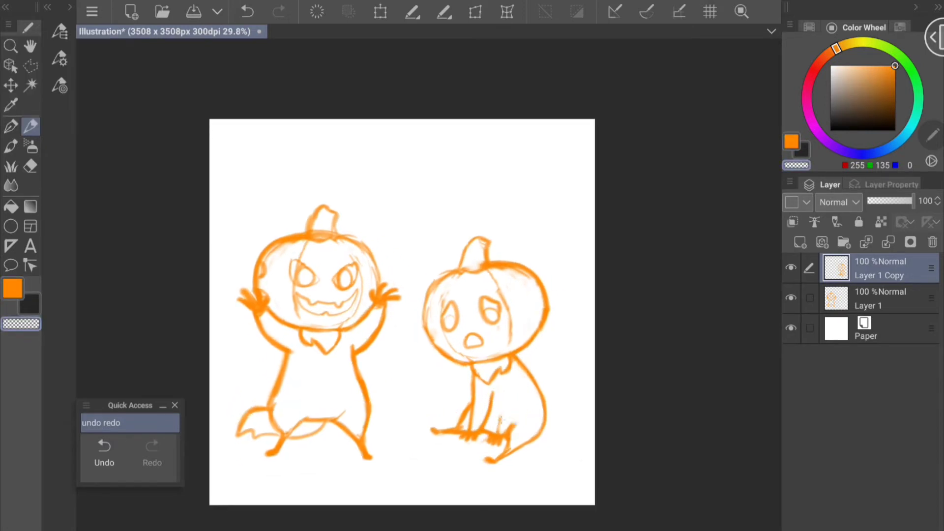
{"action": "key", "text": "c"}
{"action": "left_click_drag", "start_coordinate": [493, 389], "coordinate": [485, 431]}
{"action": "key", "text": "c"}
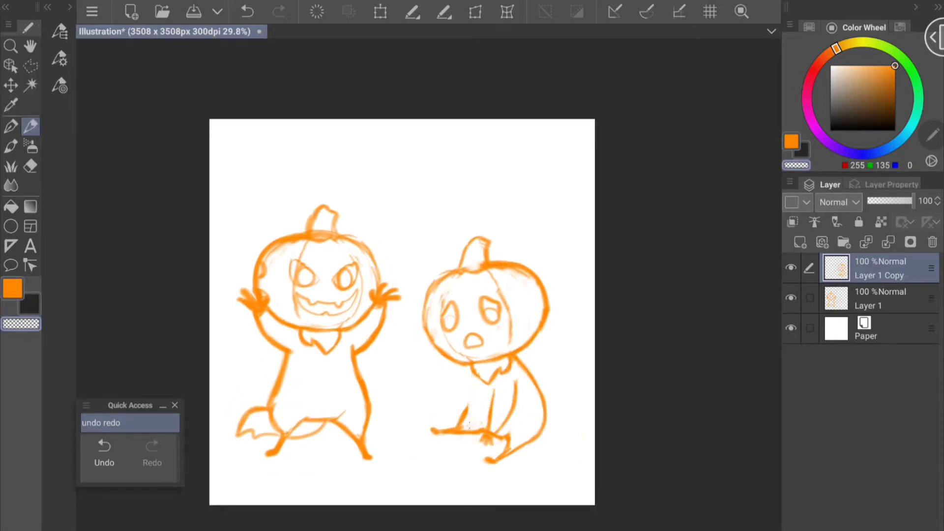
Redraw the left front leg's outer line from the collar and place both toed paws close together
{"action": "key", "text": "c"}
{"action": "left_click_drag", "start_coordinate": [476, 375], "coordinate": [470, 430]}
{"action": "key", "text": "c"}
{"action": "key", "text": "c"}
{"action": "mouse_move", "coordinate": [473, 368]}
{"action": "left_mouse_down"}
{"action": "mouse_move", "coordinate": [489, 392]}
{"action": "mouse_move", "coordinate": [507, 387]}
{"action": "mouse_move", "coordinate": [470, 428]}
{"action": "left_mouse_up"}
{"action": "key", "text": "c"}
{"action": "key", "text": "c"}
{"action": "key", "text": "c"}
{"action": "key", "text": "c"}
{"action": "key", "text": "c"}
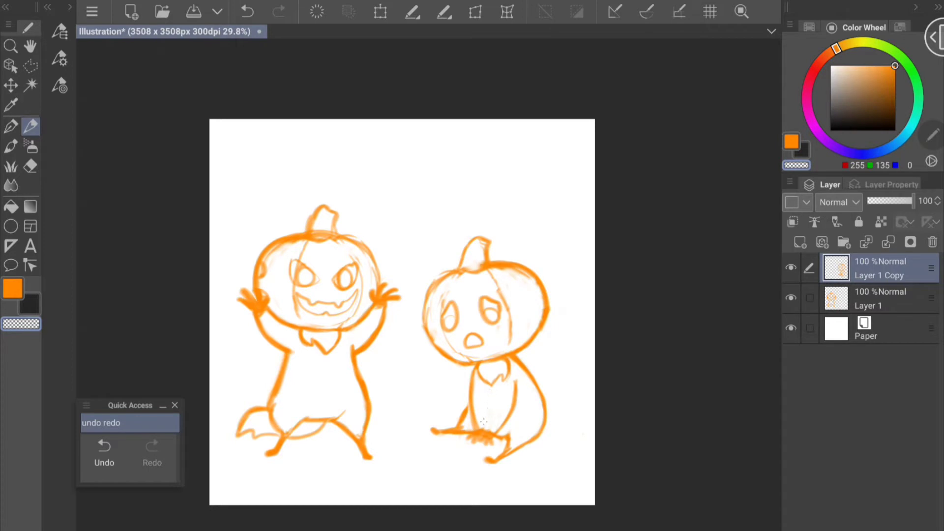
Draw the inner lines separating the two front legs and erase the upper part of the right leg's outline
{"action": "key", "text": "c"}
{"action": "key", "text": "ctrl+z"}
{"action": "left_click_drag", "start_coordinate": [490, 391], "coordinate": [494, 429]}
{"action": "key", "text": "c"}
{"action": "left_click_drag", "start_coordinate": [516, 382], "coordinate": [512, 408]}
{"action": "key", "text": "c"}
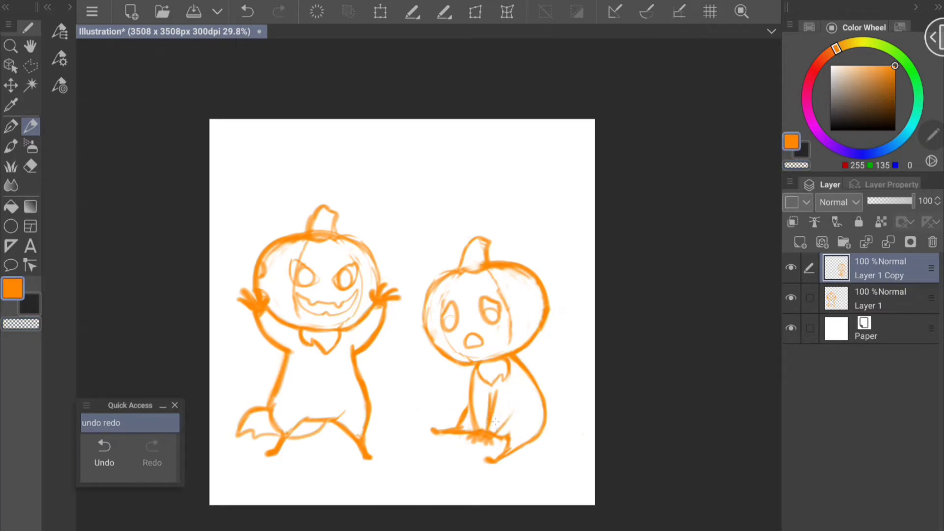
Erase the seated character's front legs and redraw them as two slim legs with toed paws below the collar
{"action": "scroll", "coordinate": [513, 434], "scroll_direction": "up", "scroll_amount": 2}
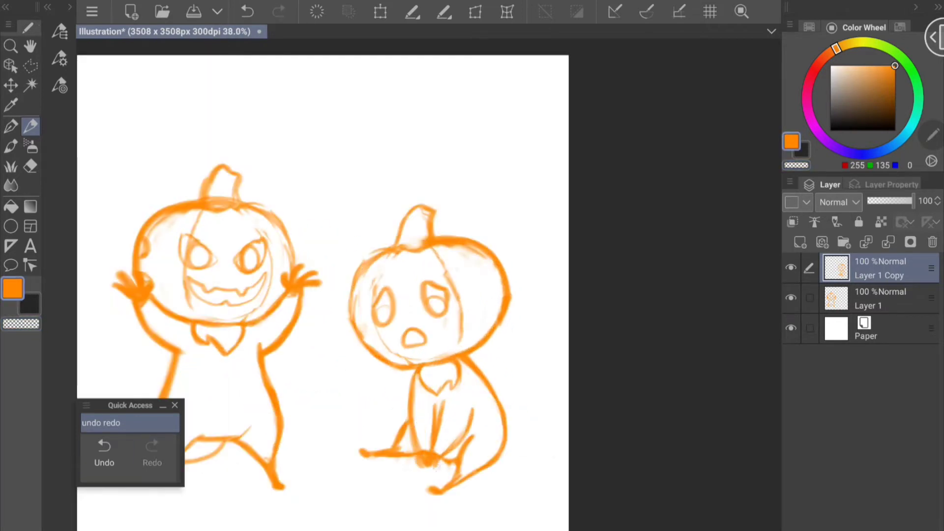
{"action": "scroll", "coordinate": [323, 293], "scroll_direction": "down", "scroll_amount": 1}
{"action": "key", "text": "c"}
{"action": "mouse_move", "coordinate": [430, 364]}
{"action": "left_mouse_down"}
{"action": "mouse_move", "coordinate": [431, 415]}
{"action": "mouse_move", "coordinate": [479, 394]}
{"action": "left_mouse_up"}
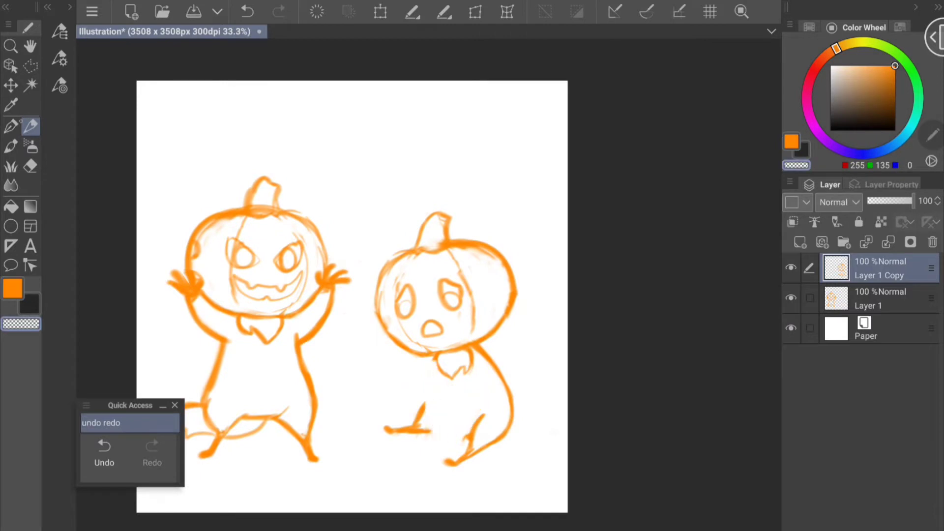
{"action": "key", "text": "c"}
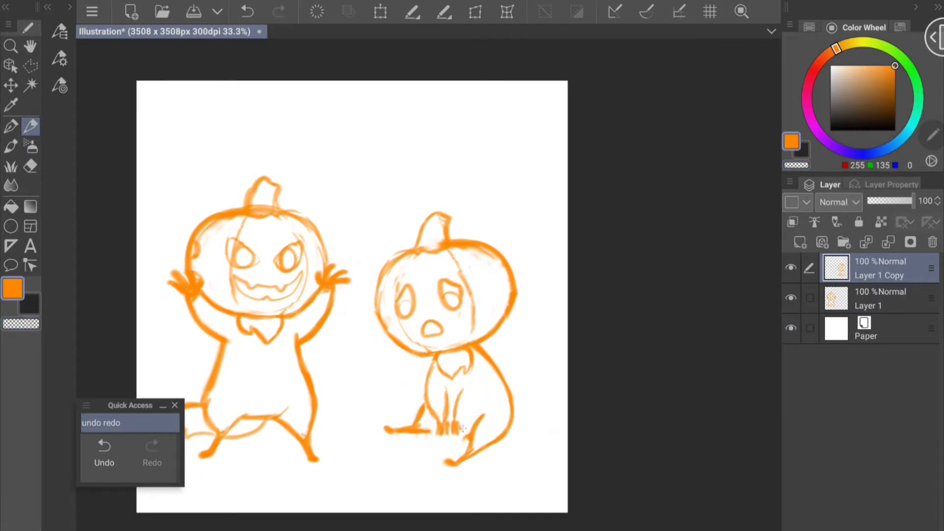
Select the seated character's body below the head and paste copies of it onto separate layers for trying alternative poses
{"action": "scroll", "coordinate": [352, 297], "scroll_direction": "up", "scroll_amount": 1}
{"action": "key", "text": "m"}
{"action": "left_click_drag", "start_coordinate": [490, 336], "coordinate": [477, 498]}
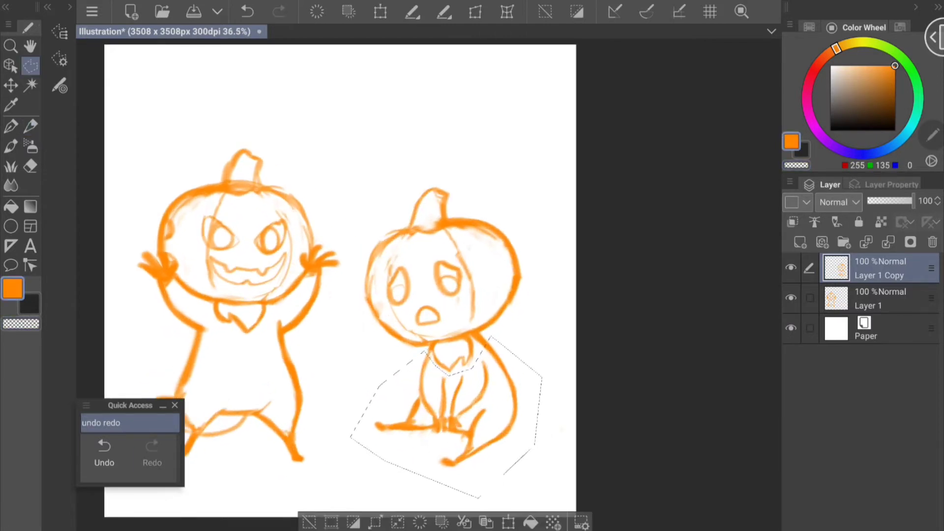
{"action": "key", "text": "ctrl+c"}
{"action": "key", "text": "ctrl+v"}
{"action": "key", "text": "ctrl+z"}
{"action": "key", "text": "alt+e"}
{"action": "key", "text": "Escape"}
{"action": "key", "text": "ctrl+v"}
{"action": "key", "text": "ctrl+v"}
Try an alternative seated pose with hands clasped at the chest, refining the back, forearm and belly lines
{"action": "key", "text": "p"}
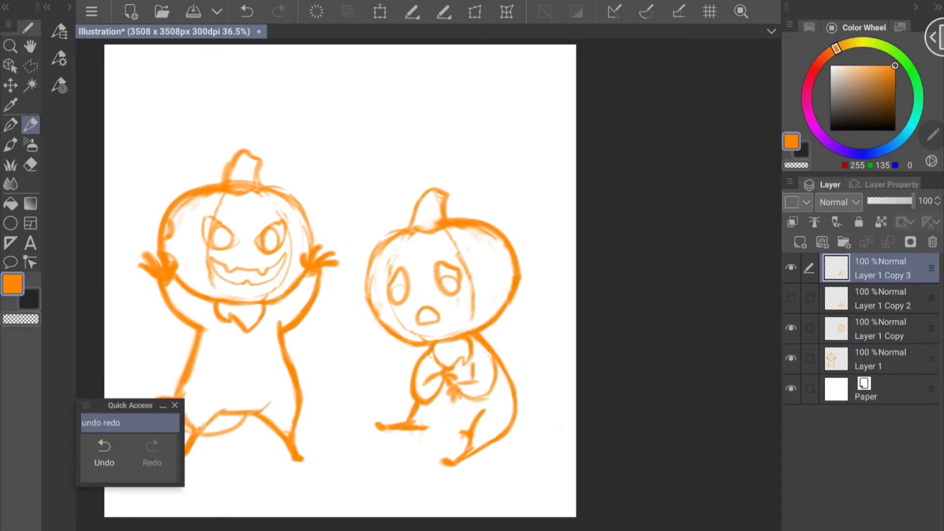
{"action": "mouse_move", "coordinate": [484, 338]}
{"action": "left_mouse_down"}
{"action": "mouse_move", "coordinate": [496, 390]}
{"action": "mouse_move", "coordinate": [511, 418]}
{"action": "left_mouse_up"}
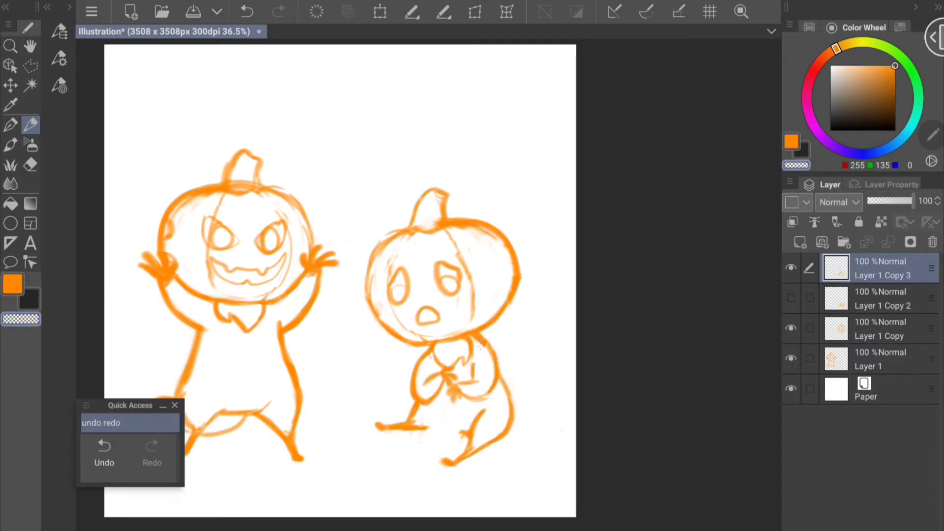
{"action": "left_click_drag", "start_coordinate": [473, 365], "coordinate": [475, 379]}
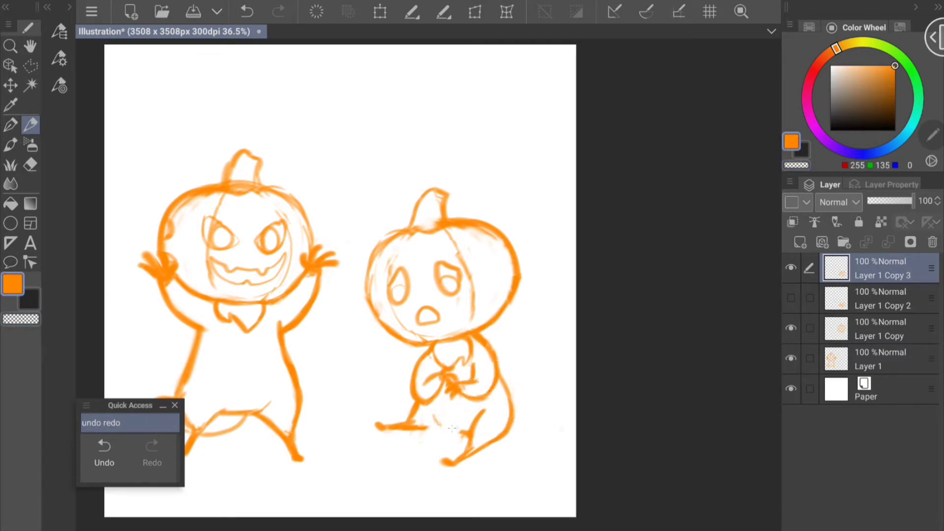
{"action": "left_click_drag", "start_coordinate": [426, 426], "coordinate": [470, 428]}
{"action": "key", "text": "c"}
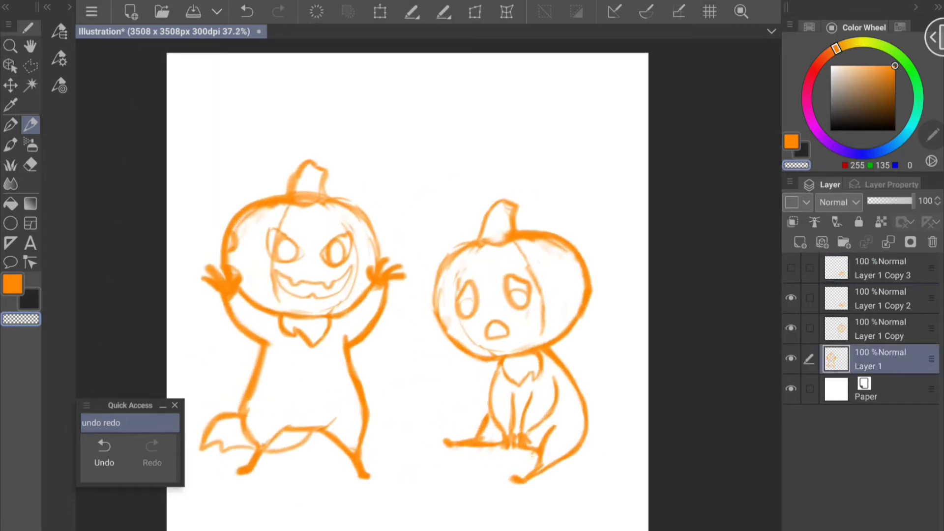
Select the standing character's pumpkin head on Layer 1, leaving out the hands, and enlarge it slightly
{"action": "left_click", "coordinate": [30, 65]}
{"action": "left_click", "coordinate": [336, 322]}
{"action": "left_click", "coordinate": [386, 253]}
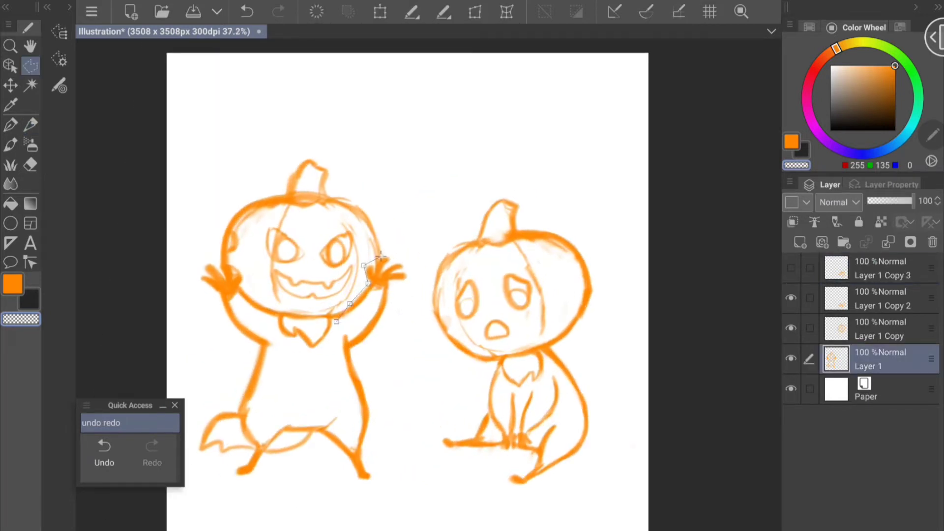
{"action": "left_click", "coordinate": [381, 173]}
{"action": "left_click", "coordinate": [280, 140]}
{"action": "left_click", "coordinate": [198, 231]}
{"action": "left_click", "coordinate": [242, 267]}
{"action": "left_click", "coordinate": [300, 312]}
{"action": "left_click", "coordinate": [336, 321]}
{"action": "key", "text": "ctrl+t"}
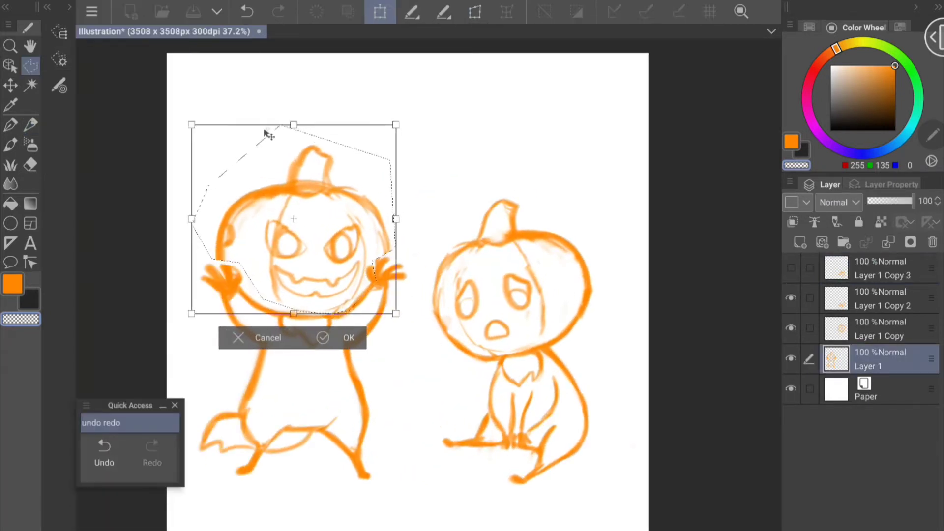
Scale the whole standing character down slightly and shift it down and to the left
{"action": "scroll", "coordinate": [268, 131], "scroll_direction": "down", "scroll_amount": 1}
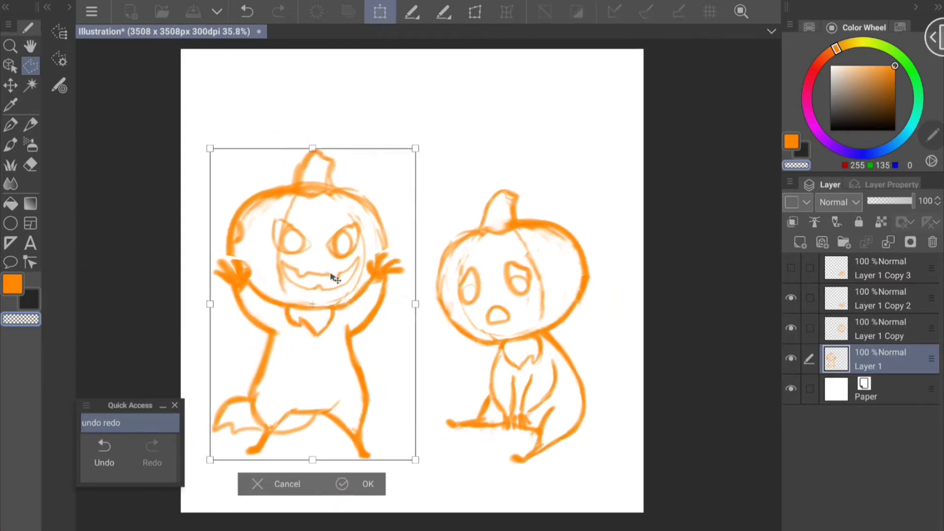
{"action": "left_click_drag", "start_coordinate": [384, 143], "coordinate": [445, 173]}
{"action": "left_click_drag", "start_coordinate": [363, 382], "coordinate": [309, 381]}
{"action": "key", "text": "Return"}
Reselect the standing character's head and enlarge it in proportion to the reduced body
{"action": "left_click", "coordinate": [221, 196]}
{"action": "left_click", "coordinate": [295, 149]}
{"action": "left_click", "coordinate": [400, 232]}
{"action": "left_click", "coordinate": [247, 281]}
{"action": "key", "text": "ctrl+t"}
{"action": "left_click_drag", "start_coordinate": [400, 281], "coordinate": [422, 326]}
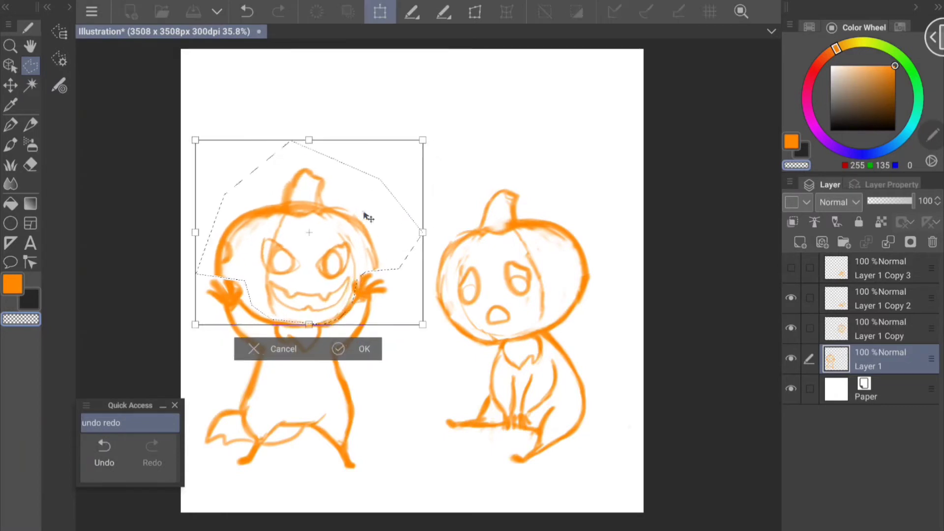
{"action": "key", "text": "Return"}
Overlay the standing character on the seated one to compare their proportions and move it back to its own side
{"action": "key", "text": "p"}
{"action": "key", "text": "ctrl+t"}
{"action": "left_click_drag", "start_coordinate": [314, 379], "coordinate": [563, 400]}
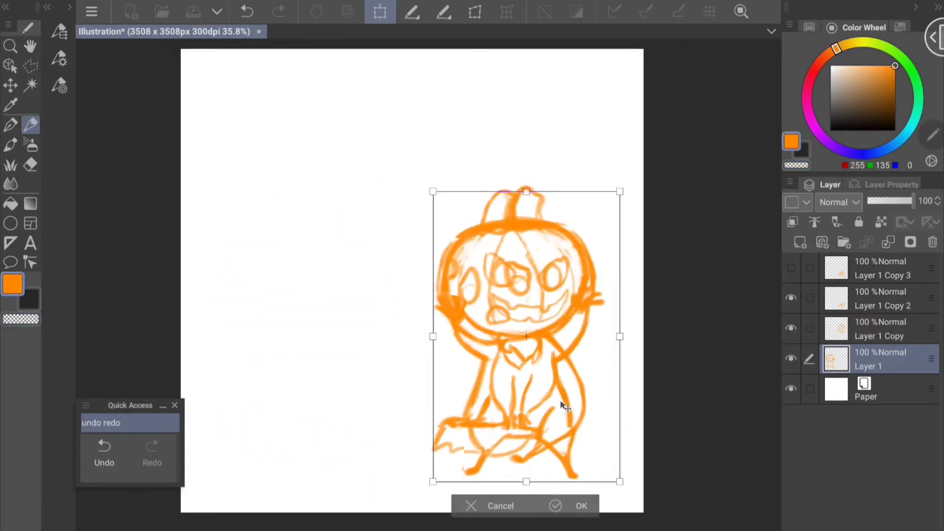
{"action": "left_click_drag", "start_coordinate": [588, 436], "coordinate": [422, 455]}
Warp the standing character's head and lower body with a mesh transformation
{"action": "scroll", "coordinate": [422, 455], "scroll_direction": "down", "scroll_amount": 1}
{"action": "left_click_drag", "start_coordinate": [336, 179], "coordinate": [315, 182]}
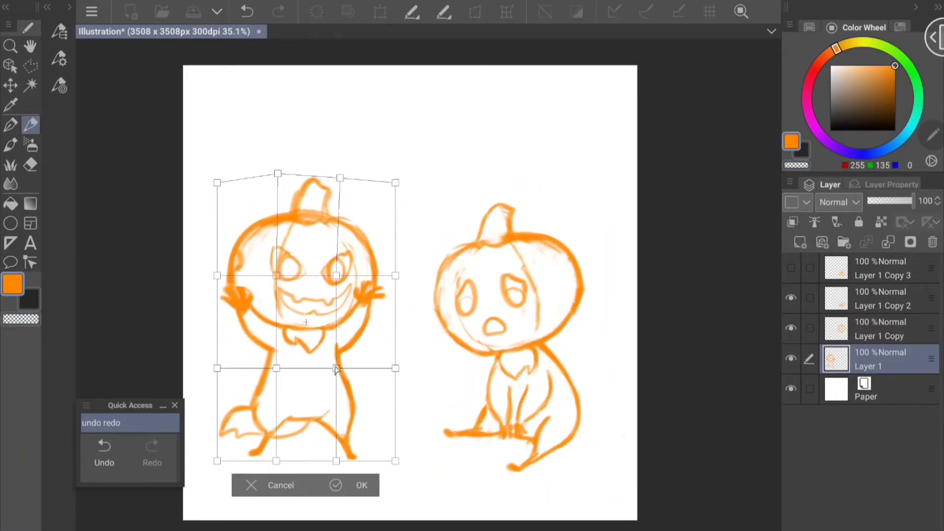
{"action": "left_click_drag", "start_coordinate": [390, 463], "coordinate": [369, 453]}
{"action": "key", "text": "Return"}
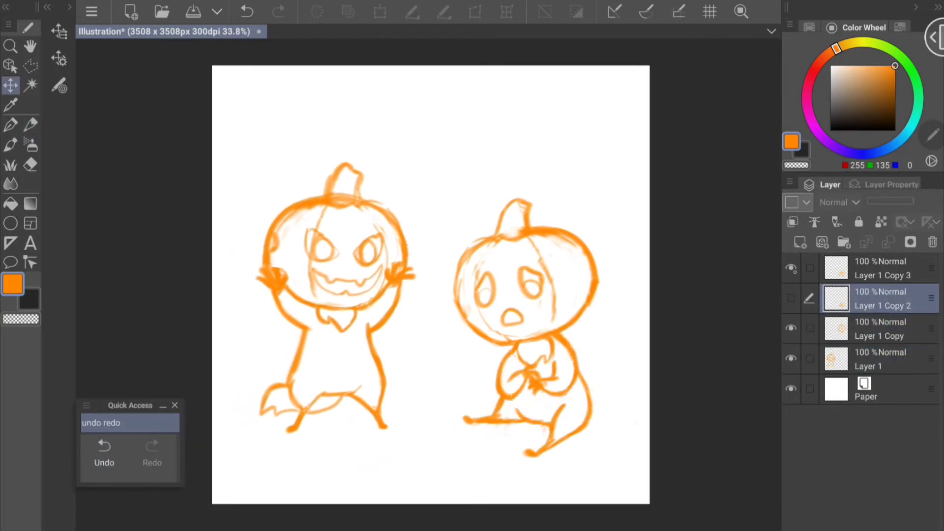
Add a new Multiply layer and fill both pumpkin heads with orange
{"action": "key", "text": "p"}
{"action": "key", "text": "ctrl+shift+n"}
{"action": "left_click_drag", "start_coordinate": [295, 246], "coordinate": [325, 295]}
{"action": "left_click_drag", "start_coordinate": [271, 236], "coordinate": [394, 256]}
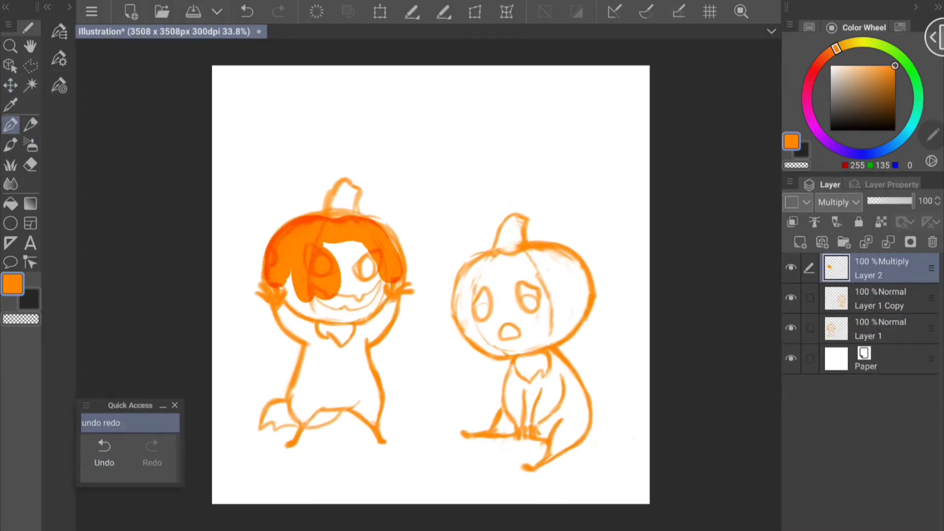
{"action": "left_click_drag", "start_coordinate": [281, 275], "coordinate": [374, 315]}
{"action": "left_click_drag", "start_coordinate": [504, 258], "coordinate": [585, 344]}
Paint the standing character's eyes and grin yellow and add white pupils
{"action": "key", "text": "x"}
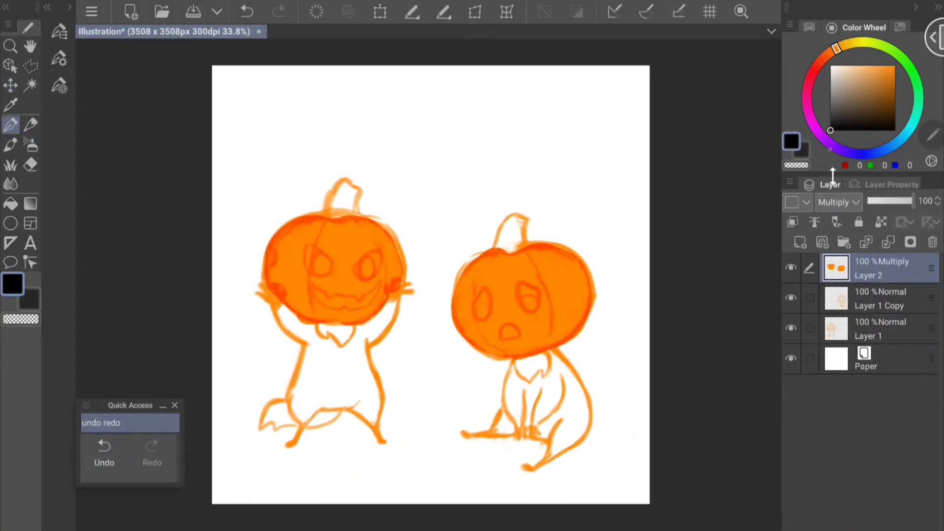
{"action": "mouse_move", "coordinate": [307, 249]}
{"action": "left_mouse_down"}
{"action": "mouse_move", "coordinate": [335, 270]}
{"action": "mouse_move", "coordinate": [327, 269]}
{"action": "left_mouse_up"}
{"action": "key", "text": "ctrl+z"}
{"action": "left_click", "coordinate": [860, 42]}
{"action": "mouse_move", "coordinate": [361, 256]}
{"action": "left_mouse_down"}
{"action": "mouse_move", "coordinate": [373, 276]}
{"action": "mouse_move", "coordinate": [356, 268]}
{"action": "left_mouse_up"}
{"action": "left_click_drag", "start_coordinate": [401, 255], "coordinate": [408, 270]}
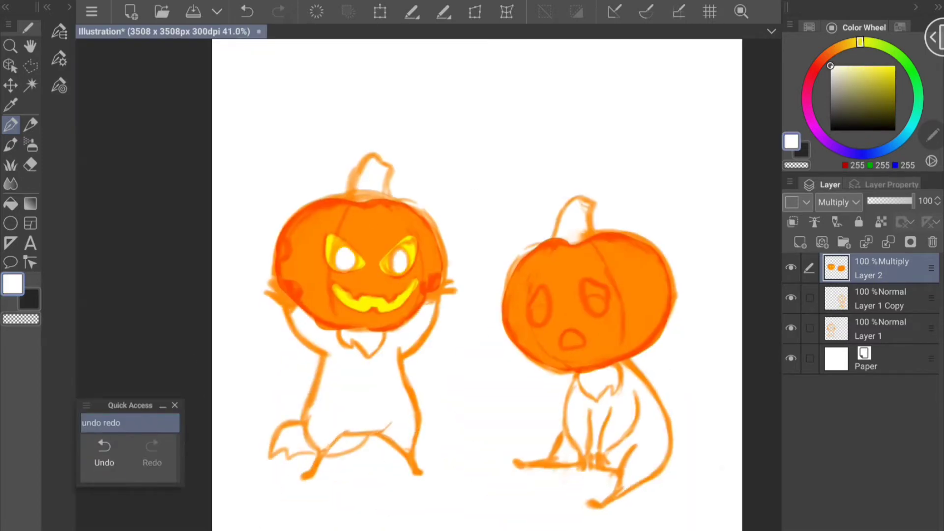
Fill the seated character's eyes and mouth with dark grey and add pale pupils
{"action": "mouse_move", "coordinate": [537, 289]}
{"action": "left_mouse_down"}
{"action": "mouse_move", "coordinate": [534, 322]}
{"action": "mouse_move", "coordinate": [571, 343]}
{"action": "left_mouse_up"}
{"action": "left_click_drag", "start_coordinate": [588, 310], "coordinate": [601, 315]}
{"action": "left_click", "coordinate": [831, 66]}
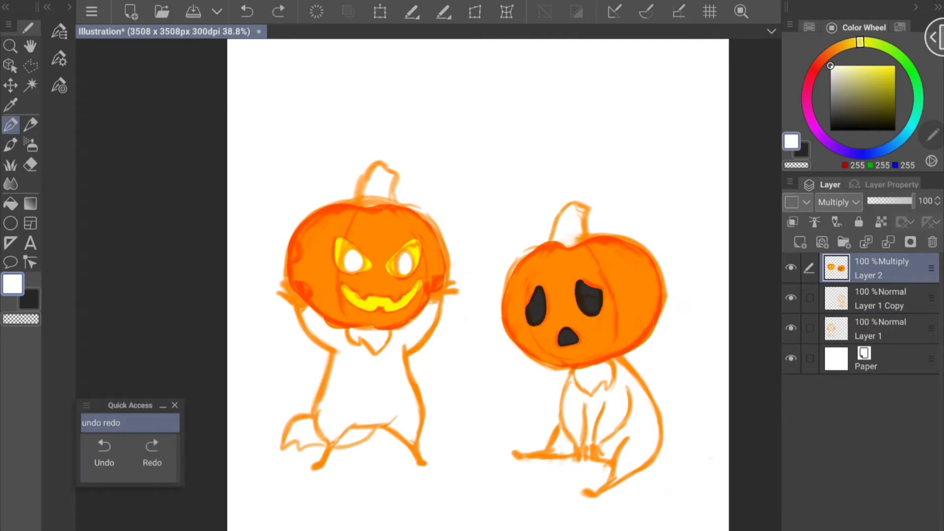
{"action": "left_click", "coordinate": [635, 283], "text": "alt"}
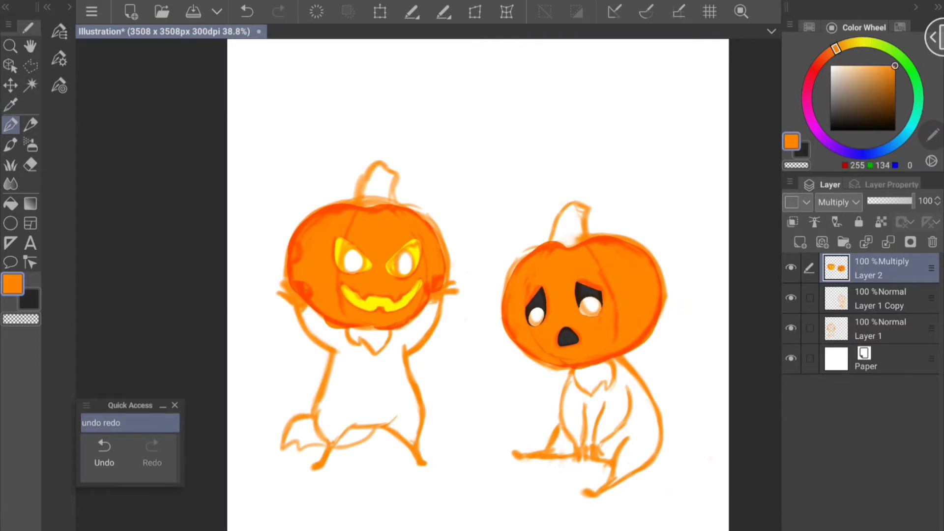
Repaint the standing character's eyes and mouth dark grey and add dark spots to the outer edges of both pumpkins
{"action": "key", "text": "ctrl+minus"}
{"action": "key", "text": "ctrl+plus"}
{"action": "key", "text": "x"}
{"action": "left_click_drag", "start_coordinate": [343, 241], "coordinate": [376, 266]}
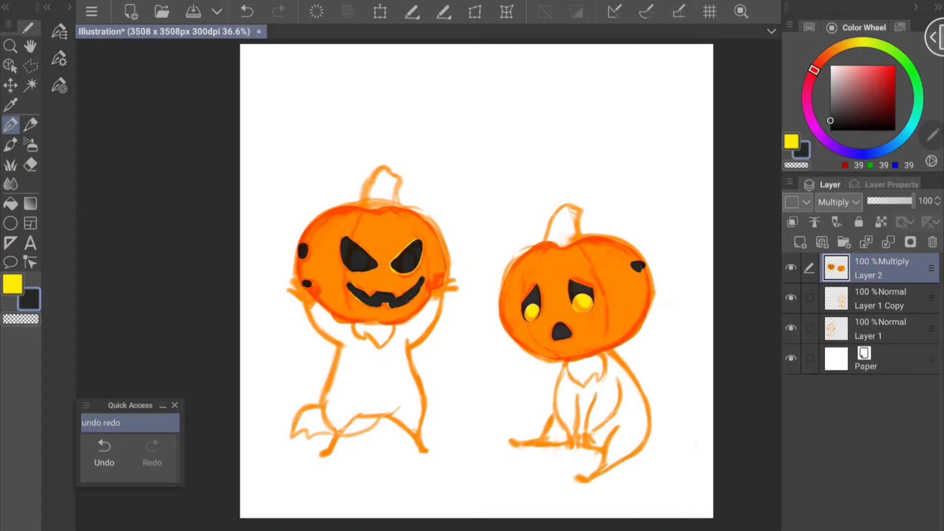
{"action": "left_click", "coordinate": [638, 268]}
{"action": "left_click", "coordinate": [649, 292]}
Dot yellow pupils in the standing character's eyes and paint an amber glow around the seated character's eyes
{"action": "key", "text": "x"}
{"action": "left_click", "coordinate": [361, 262]}
{"action": "left_click", "coordinate": [409, 260]}
{"action": "left_click", "coordinate": [570, 297], "text": "alt"}
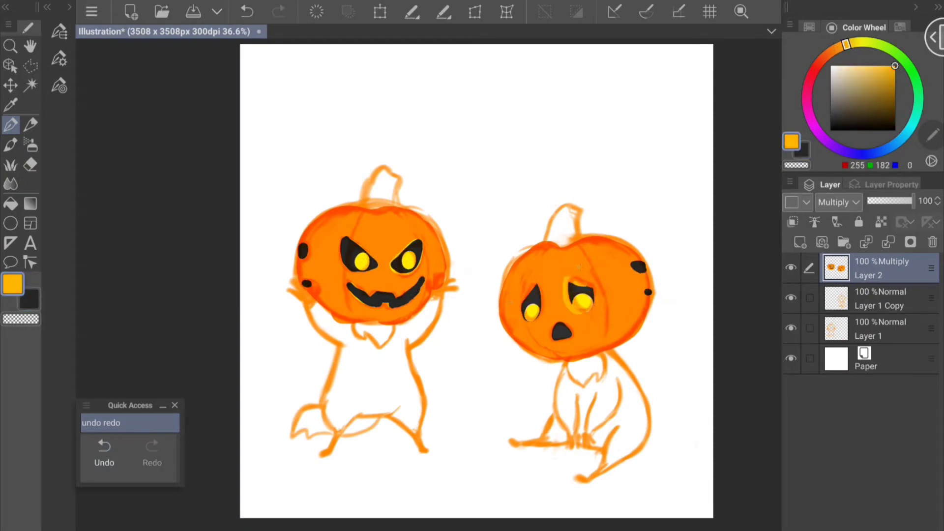
{"action": "key", "text": "x"}
{"action": "left_click", "coordinate": [559, 337]}
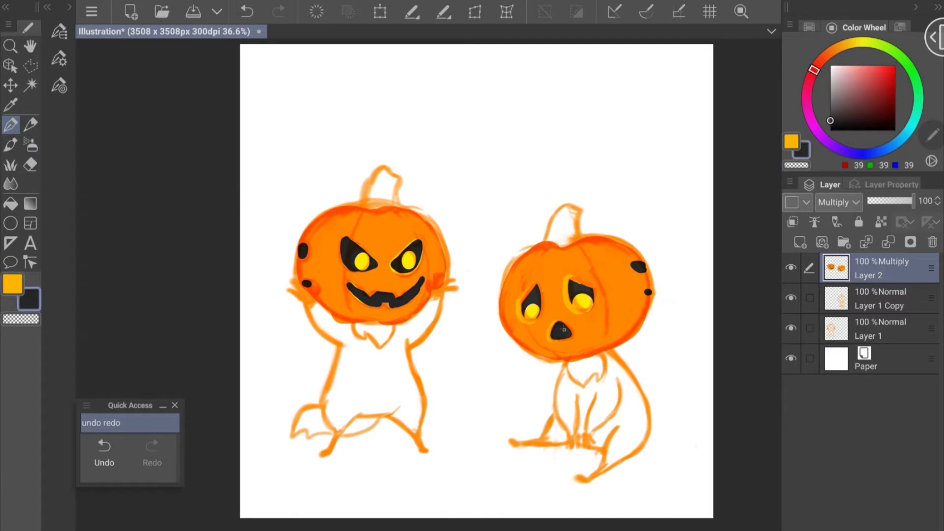
Fill the seated character's body and the standing character's arms, torso, legs and tail with dark grey
{"action": "mouse_move", "coordinate": [566, 366]}
{"action": "left_mouse_down"}
{"action": "mouse_move", "coordinate": [565, 433]}
{"action": "mouse_move", "coordinate": [622, 477]}
{"action": "mouse_move", "coordinate": [639, 443]}
{"action": "mouse_move", "coordinate": [576, 436]}
{"action": "left_mouse_up"}
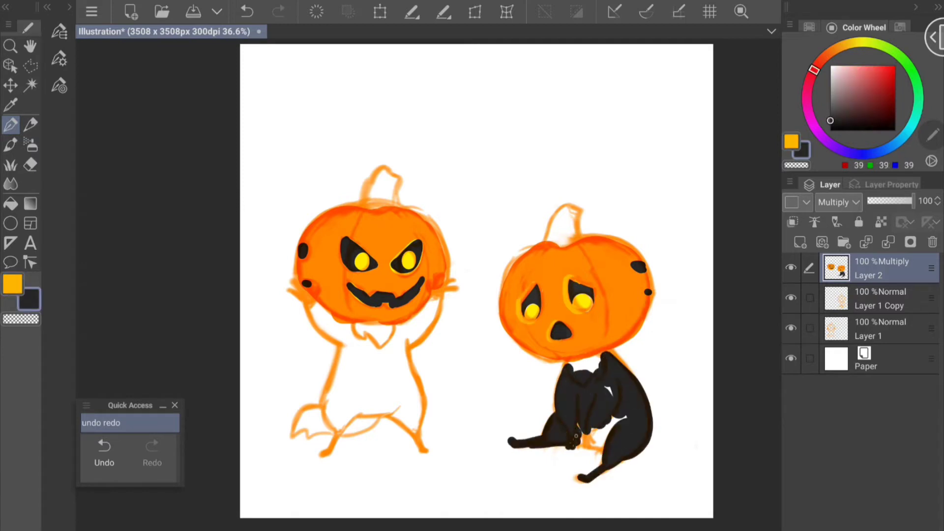
{"action": "left_click_drag", "start_coordinate": [292, 288], "coordinate": [355, 340]}
{"action": "mouse_move", "coordinate": [450, 283]}
{"action": "left_mouse_down"}
{"action": "mouse_move", "coordinate": [389, 345]}
{"action": "mouse_move", "coordinate": [418, 335]}
{"action": "left_mouse_up"}
{"action": "left_click_drag", "start_coordinate": [344, 344], "coordinate": [325, 448]}
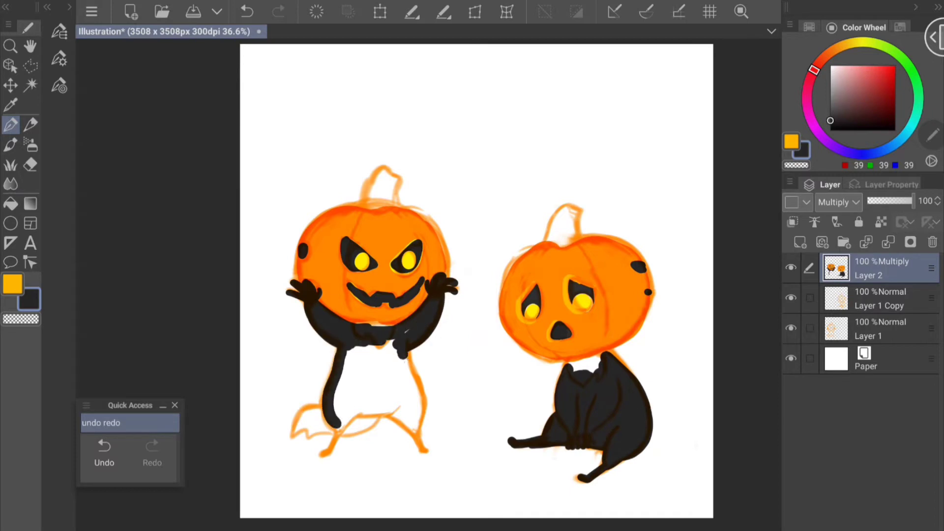
{"action": "left_click_drag", "start_coordinate": [404, 354], "coordinate": [423, 453]}
{"action": "mouse_move", "coordinate": [344, 413]}
{"action": "left_mouse_down"}
{"action": "mouse_move", "coordinate": [322, 452]}
{"action": "mouse_move", "coordinate": [408, 408]}
{"action": "left_mouse_up"}
{"action": "left_click_drag", "start_coordinate": [344, 374], "coordinate": [413, 374]}
{"action": "left_click_drag", "start_coordinate": [374, 428], "coordinate": [292, 433]}
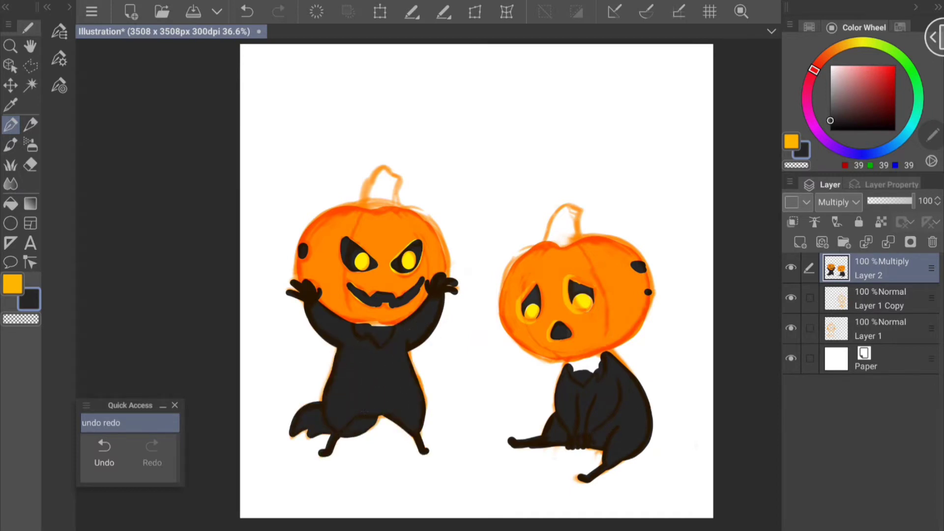
Paint a bushy dark grey tail curving down behind the seated character, undoing the first attempts
{"action": "left_click_drag", "start_coordinate": [662, 354], "coordinate": [647, 474]}
{"action": "key", "text": "ctrl+z"}
{"action": "left_click", "coordinate": [104, 453]}
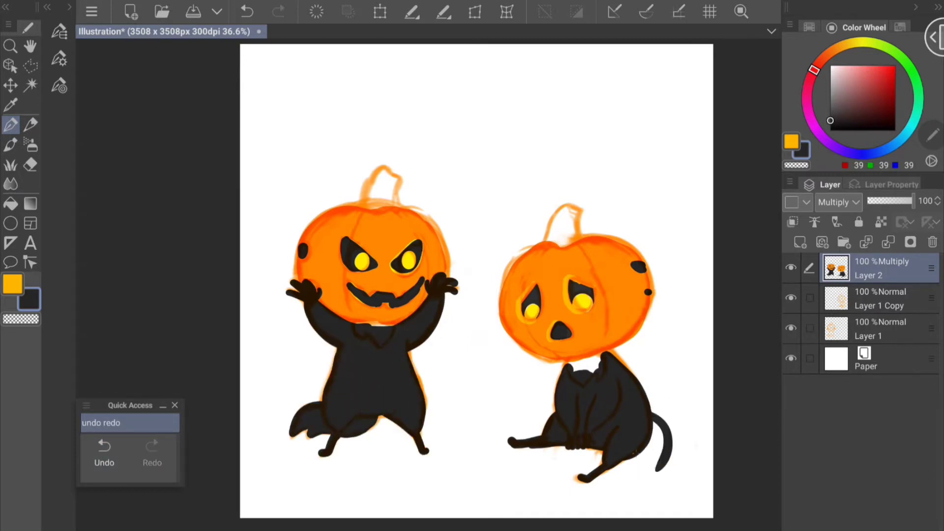
{"action": "left_click_drag", "start_coordinate": [652, 418], "coordinate": [639, 487]}
Paint the pumpkin stems and collars of both characters bright green
{"action": "left_click", "coordinate": [903, 59]}
{"action": "left_click", "coordinate": [896, 65]}
{"action": "left_click_drag", "start_coordinate": [569, 364], "coordinate": [597, 370]}
{"action": "left_click_drag", "start_coordinate": [561, 241], "coordinate": [573, 209]}
{"action": "left_click_drag", "start_coordinate": [366, 209], "coordinate": [396, 181]}
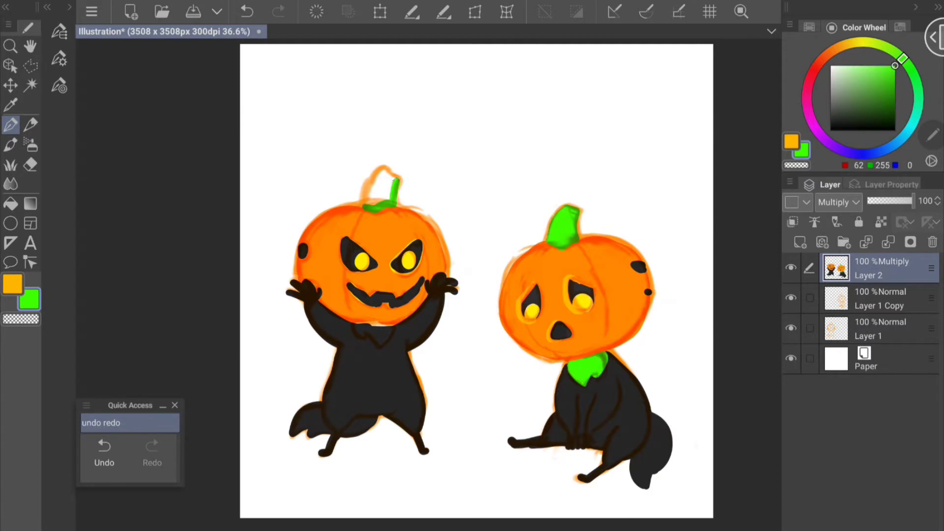
Group the sketch layers into a folder and clip a filled layer above it to recolour the lines dark red
{"action": "left_click", "coordinate": [836, 47]}
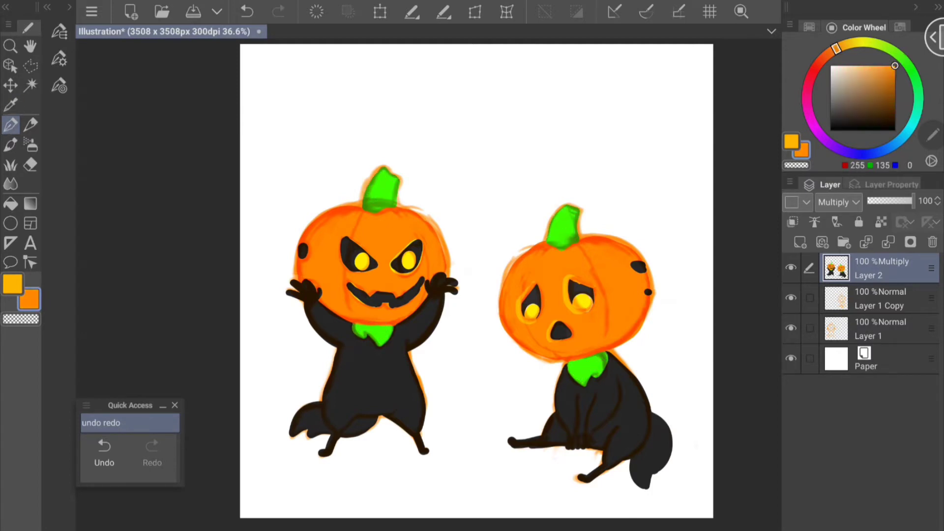
{"action": "key", "text": "ctrl+g"}
{"action": "key", "text": "ctrl+shift+n"}
{"action": "key", "text": "g"}
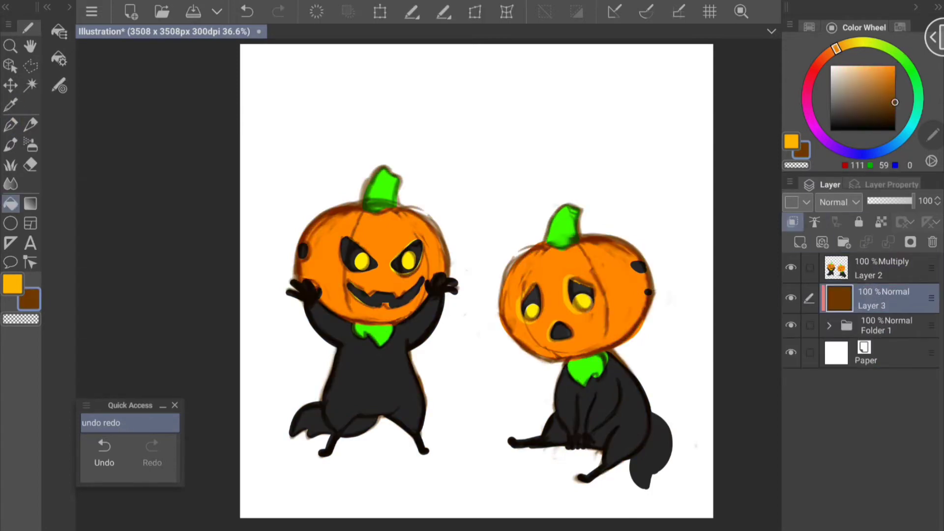
{"action": "left_click", "coordinate": [880, 268]}
Try repainting the standing character's hands gripping the pumpkin head, with curved motion lines on both sides
{"action": "key", "text": "i"}
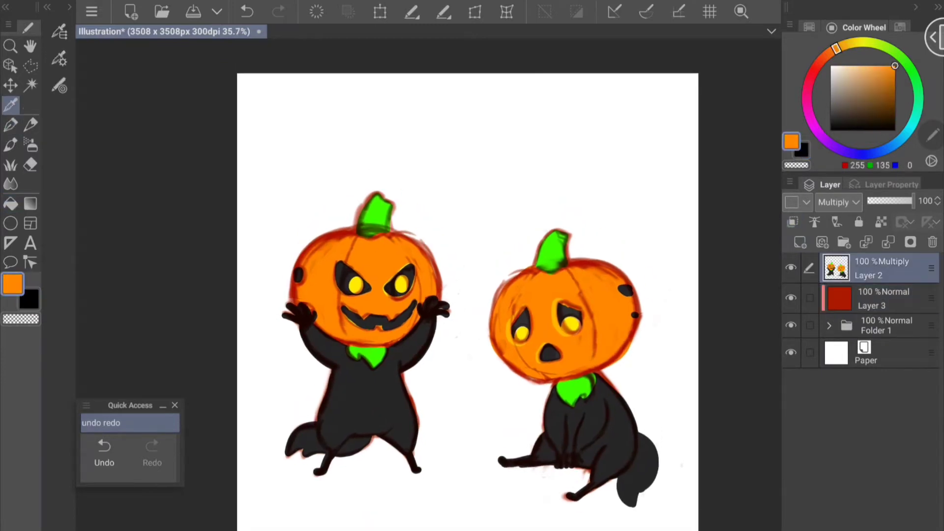
{"action": "key", "text": "p"}
{"action": "left_click_drag", "start_coordinate": [315, 307], "coordinate": [284, 317]}
{"action": "key", "text": "x"}
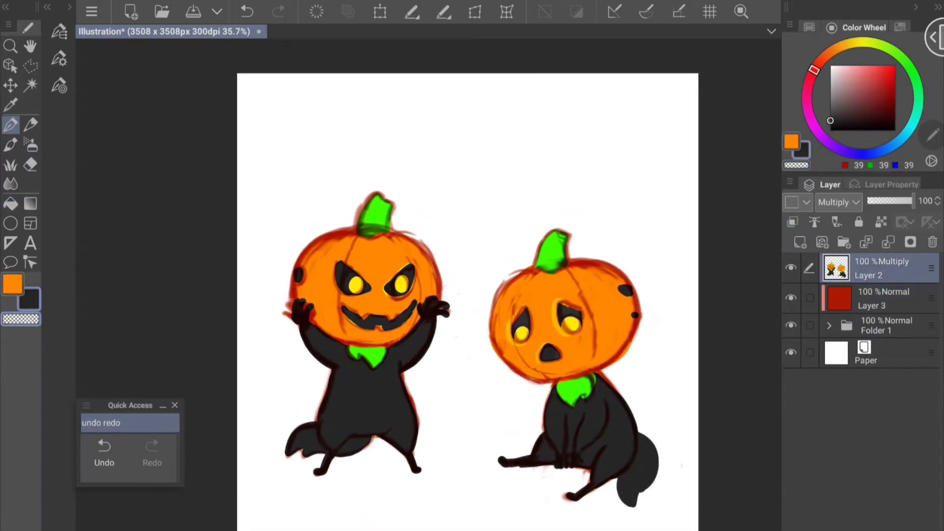
{"action": "key", "text": "x"}
{"action": "mouse_move", "coordinate": [416, 297]}
{"action": "left_mouse_down"}
{"action": "mouse_move", "coordinate": [436, 319]}
{"action": "mouse_move", "coordinate": [436, 292]}
{"action": "left_mouse_up"}
{"action": "key", "text": "x"}
{"action": "key", "text": "x"}
{"action": "key", "text": "x"}
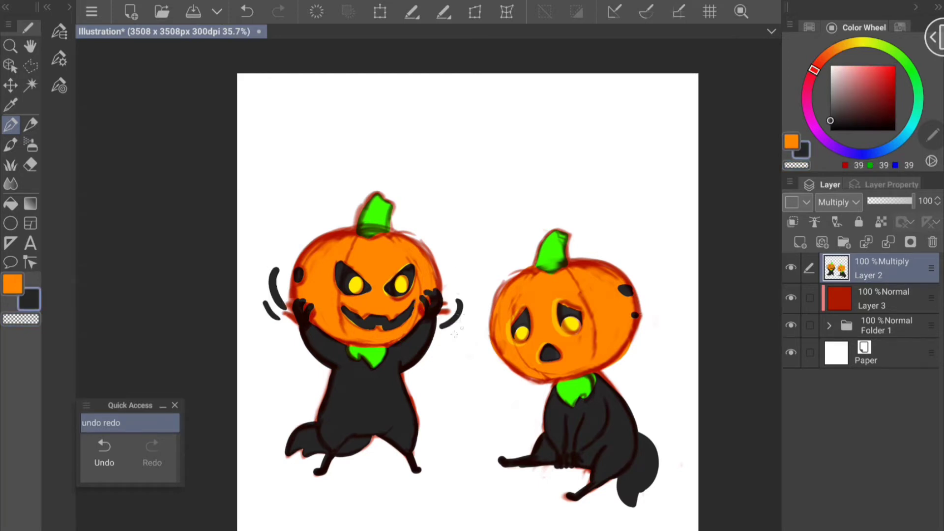
Undo the repainted hands and the motion lines around the standing character
{"action": "left_click", "coordinate": [104, 452]}
{"action": "left_click", "coordinate": [104, 453]}
{"action": "left_click", "coordinate": [104, 452]}
{"action": "left_click", "coordinate": [103, 452]}
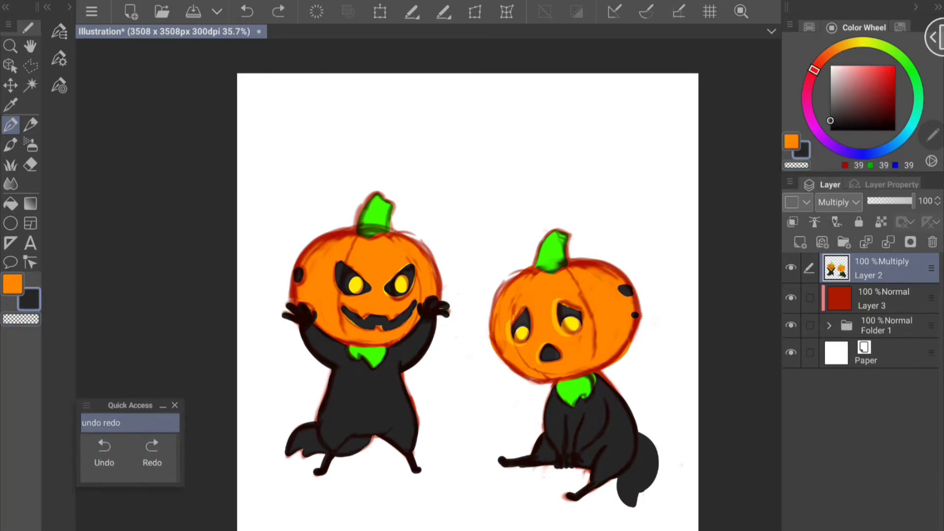
{"action": "key", "text": "x"}
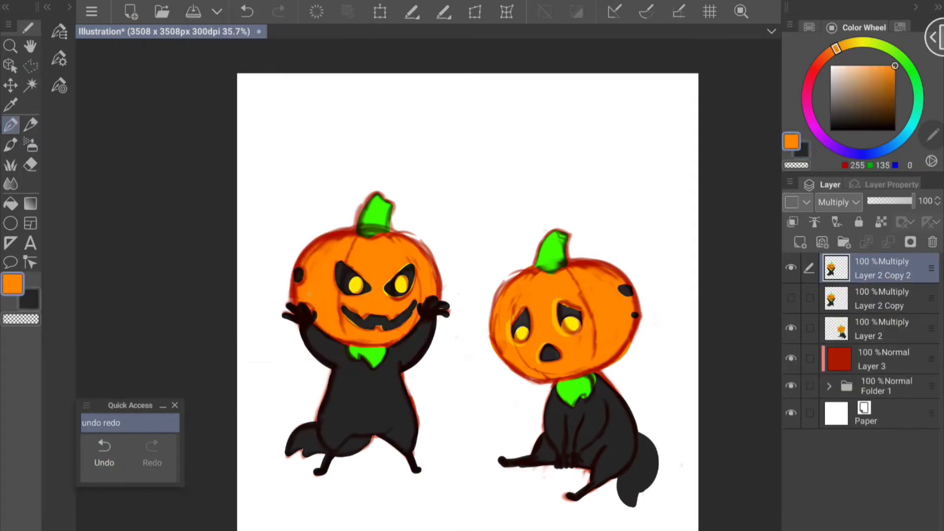
Repaint the standing character's hands in dark grey gripping the sides of the pumpkin head, with short curved motion lines beside them
{"action": "left_click_drag", "start_coordinate": [417, 303], "coordinate": [421, 312]}
{"action": "left_click_drag", "start_coordinate": [292, 304], "coordinate": [301, 325]}
{"action": "left_click_drag", "start_coordinate": [439, 304], "coordinate": [450, 317]}
{"action": "key", "text": "x"}
{"action": "left_click_drag", "start_coordinate": [301, 335], "coordinate": [322, 344]}
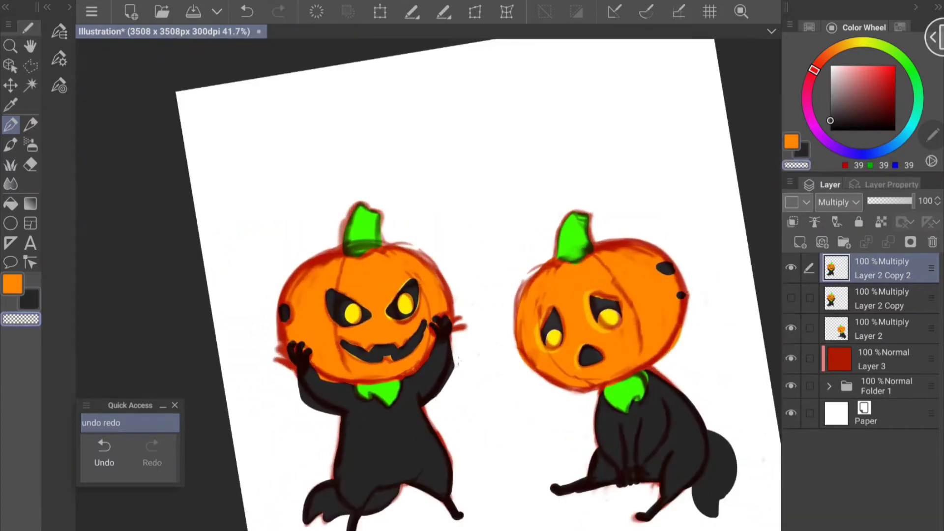
{"action": "key", "text": "c"}
{"action": "key", "text": "ctrl+z"}
{"action": "key", "text": "ctrl+y"}
{"action": "key", "text": "c"}
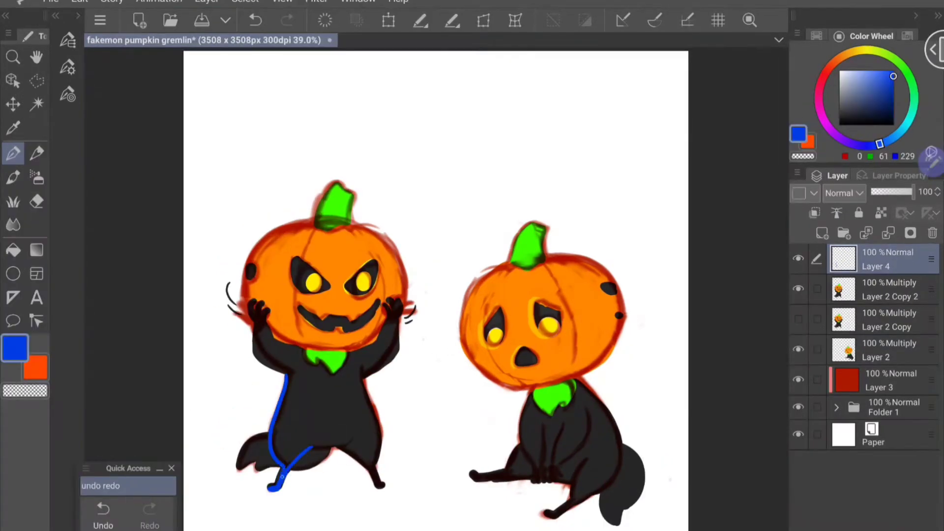
Ink the standing character's torso sides, crotch line, legs and feet in blue on a new layer above the colours
{"action": "scroll", "coordinate": [315, 383], "scroll_direction": "up", "scroll_amount": 5}
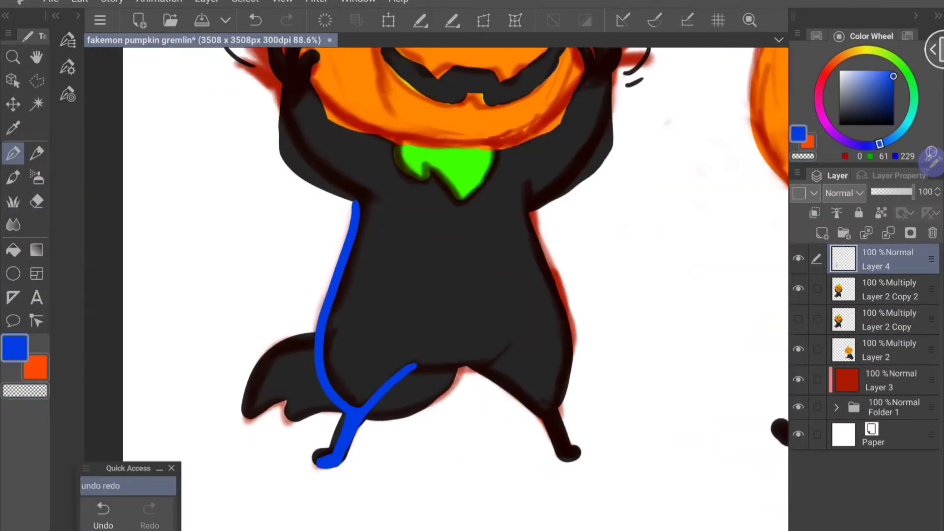
{"action": "scroll", "coordinate": [330, 457], "scroll_direction": "up", "scroll_amount": 3}
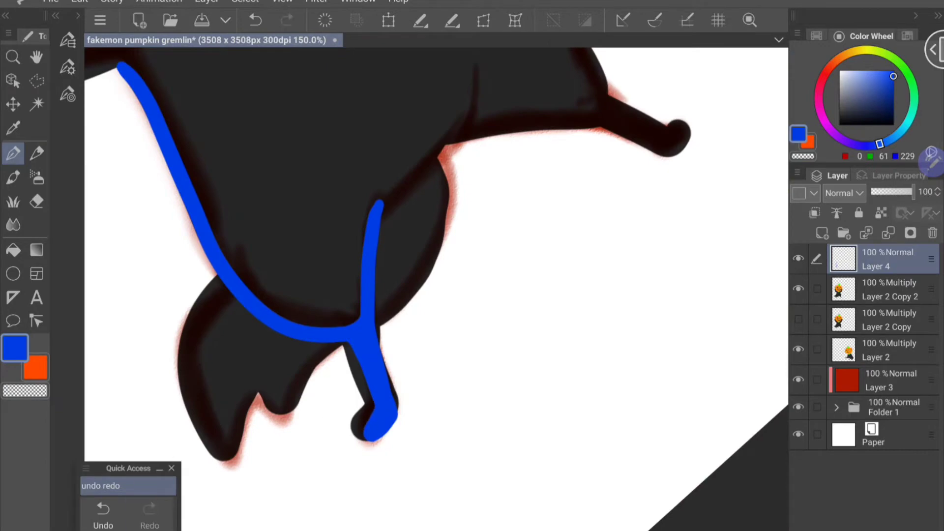
{"action": "scroll", "coordinate": [438, 290], "scroll_direction": "down", "scroll_amount": 3}
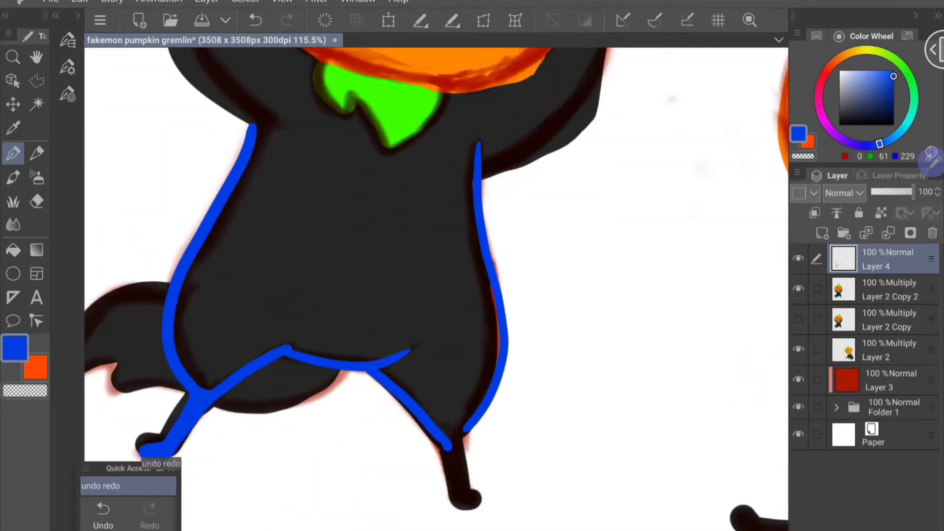
{"action": "left_click_drag", "start_coordinate": [469, 505], "coordinate": [459, 442]}
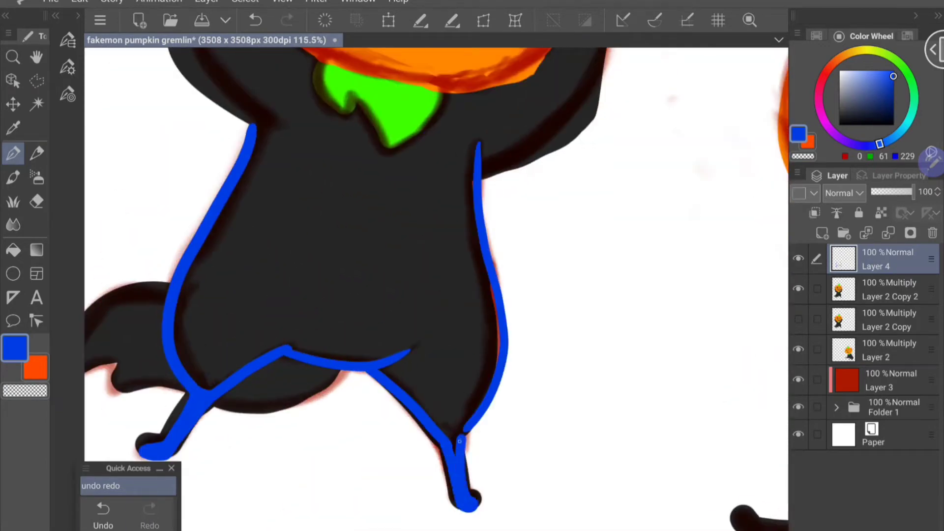
{"action": "scroll", "coordinate": [460, 441], "scroll_direction": "up", "scroll_amount": 3}
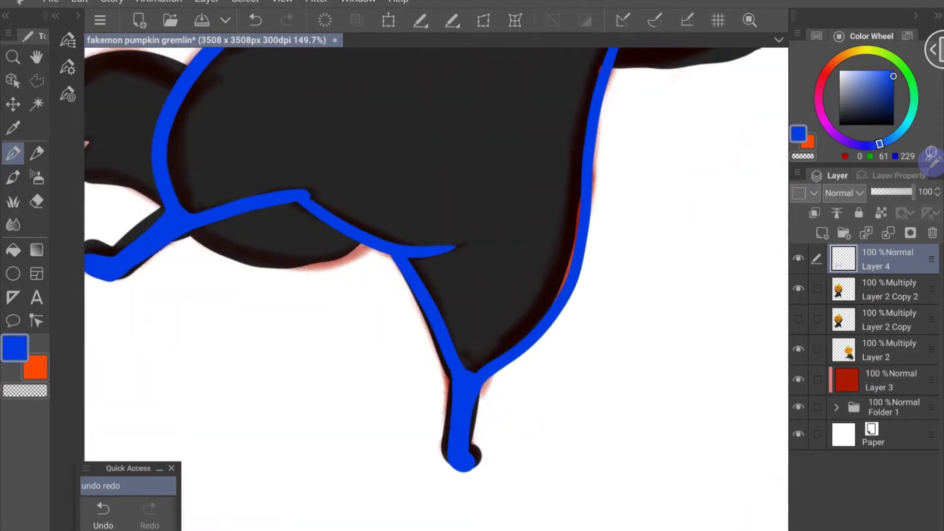
{"action": "scroll", "coordinate": [470, 395], "scroll_direction": "down", "scroll_amount": 2}
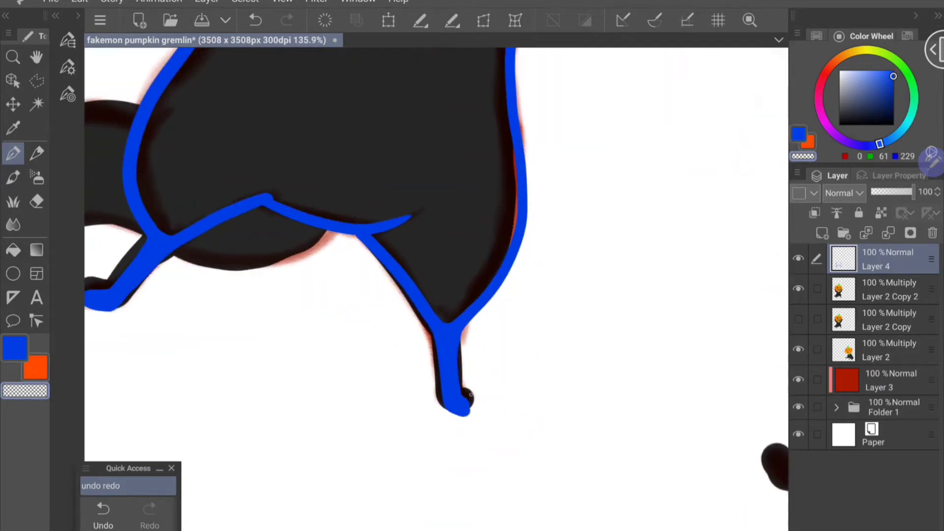
{"action": "scroll", "coordinate": [436, 289], "scroll_direction": "up", "scroll_amount": 1}
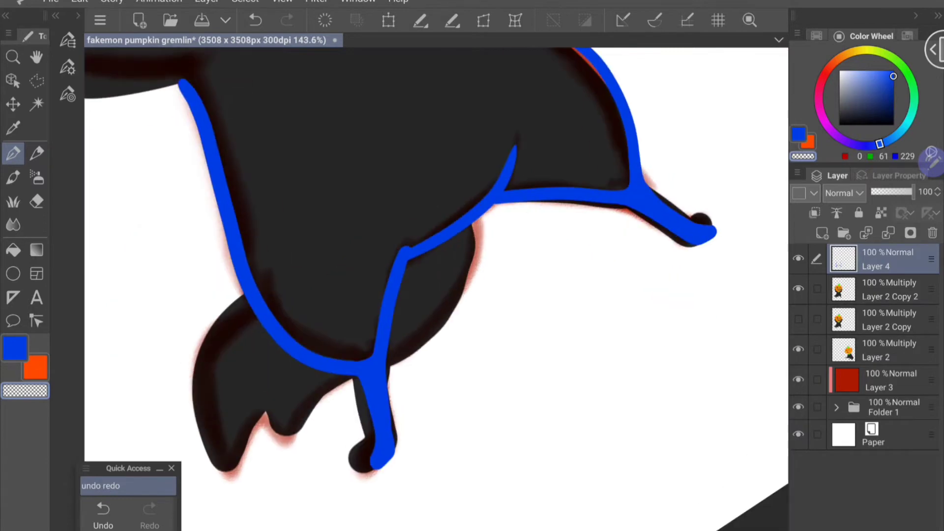
{"action": "scroll", "coordinate": [363, 376], "scroll_direction": "down", "scroll_amount": 2}
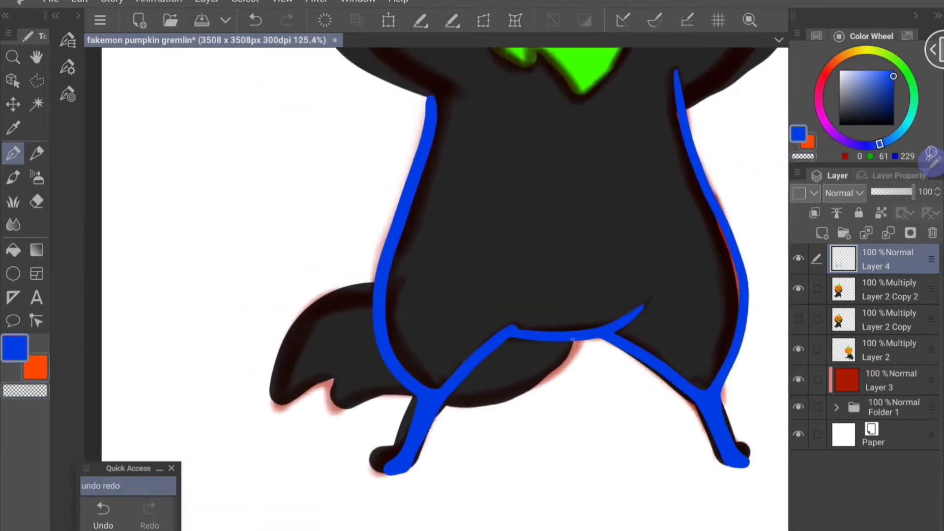
Outline the standing character's tail in blue, including its curved underside and notched, pointed tip
{"action": "scroll", "coordinate": [573, 339], "scroll_direction": "up", "scroll_amount": 1}
{"action": "left_click_drag", "start_coordinate": [496, 332], "coordinate": [449, 427]}
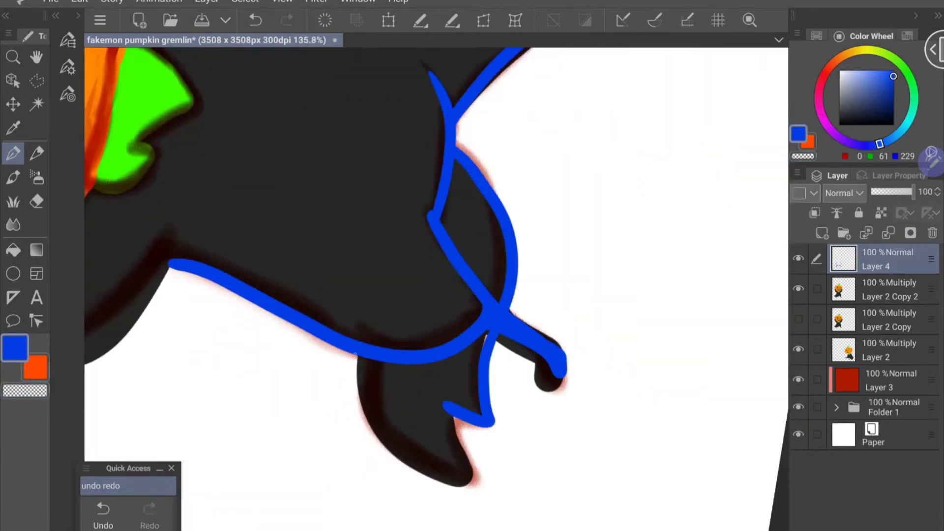
{"action": "scroll", "coordinate": [472, 374], "scroll_direction": "up", "scroll_amount": 1}
{"action": "scroll", "coordinate": [448, 349], "scroll_direction": "up", "scroll_amount": 4}
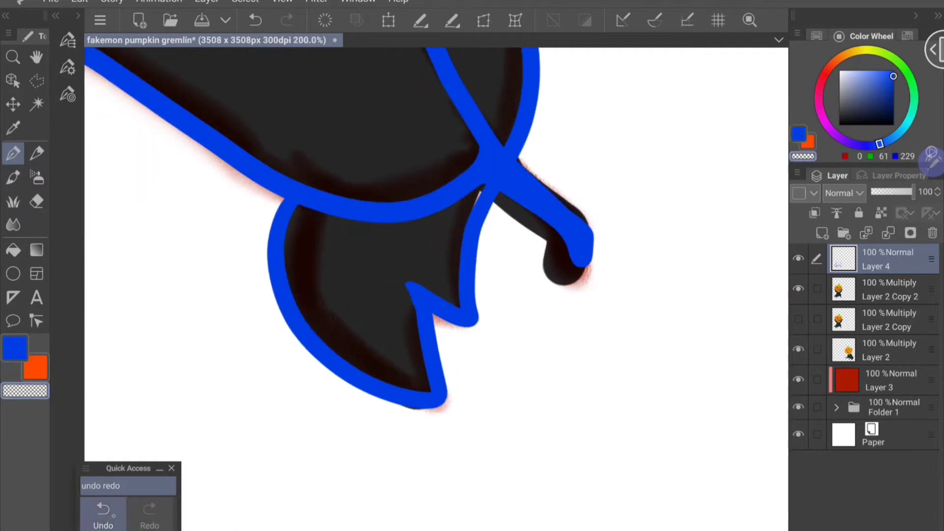
Ink the standing character's raised arms in blue, filling both hands and their fingers as solid blue shapes
{"action": "mouse_move", "coordinate": [360, 471]}
{"action": "left_mouse_down"}
{"action": "mouse_move", "coordinate": [273, 337]}
{"action": "mouse_move", "coordinate": [280, 332]}
{"action": "mouse_move", "coordinate": [276, 346]}
{"action": "mouse_move", "coordinate": [275, 299]}
{"action": "left_mouse_up"}
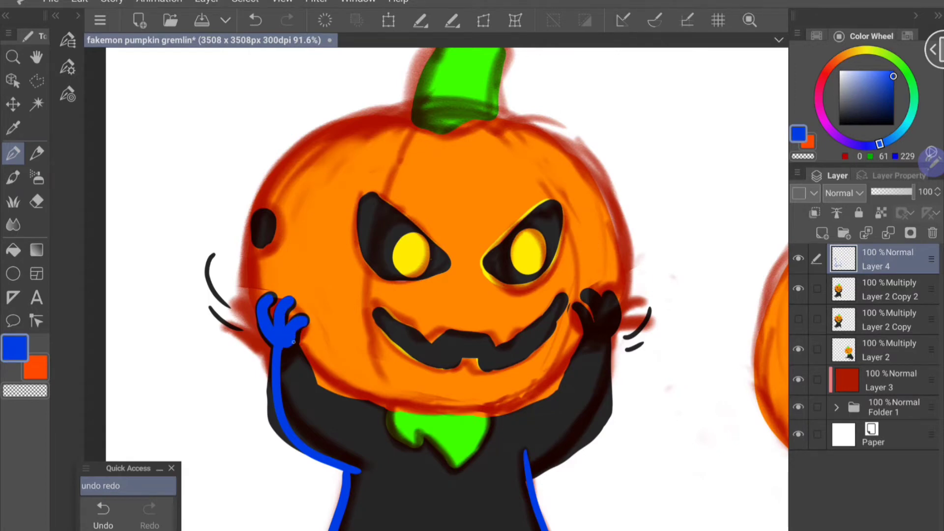
{"action": "mouse_move", "coordinate": [294, 343]}
{"action": "left_mouse_down"}
{"action": "mouse_move", "coordinate": [385, 417]}
{"action": "mouse_move", "coordinate": [409, 409]}
{"action": "left_mouse_up"}
{"action": "left_click_drag", "start_coordinate": [411, 248], "coordinate": [333, 232]}
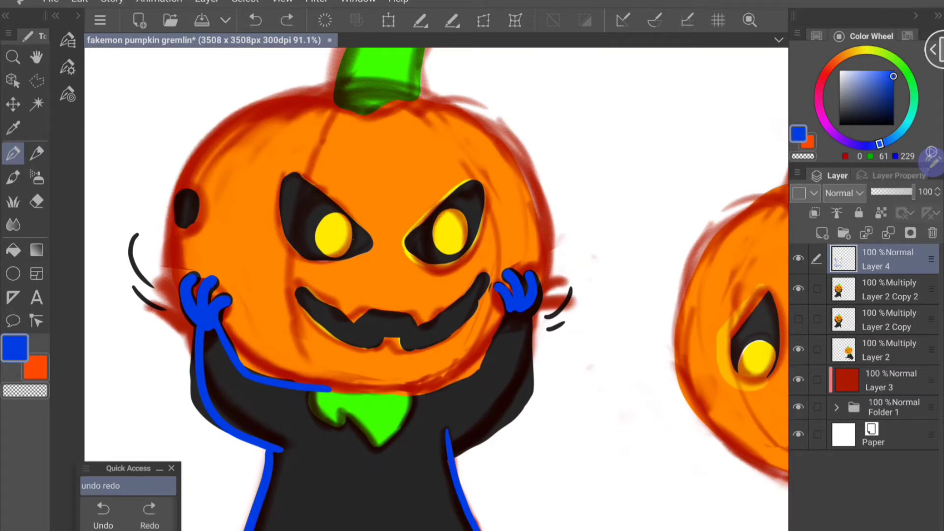
{"action": "left_click_drag", "start_coordinate": [411, 248], "coordinate": [374, 207]}
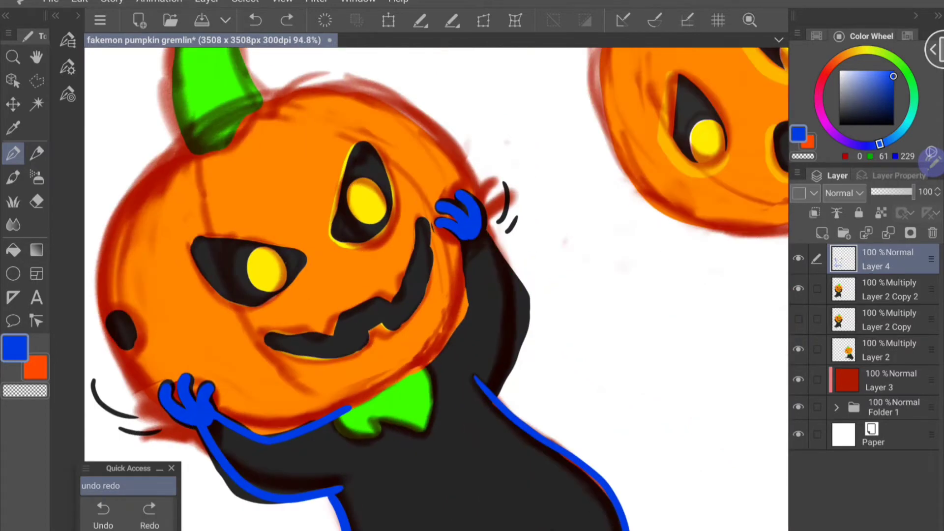
{"action": "left_click_drag", "start_coordinate": [511, 305], "coordinate": [394, 393]}
{"action": "scroll", "coordinate": [433, 285], "scroll_direction": "up", "scroll_amount": 3}
{"action": "scroll", "coordinate": [432, 285], "scroll_direction": "down", "scroll_amount": 1}
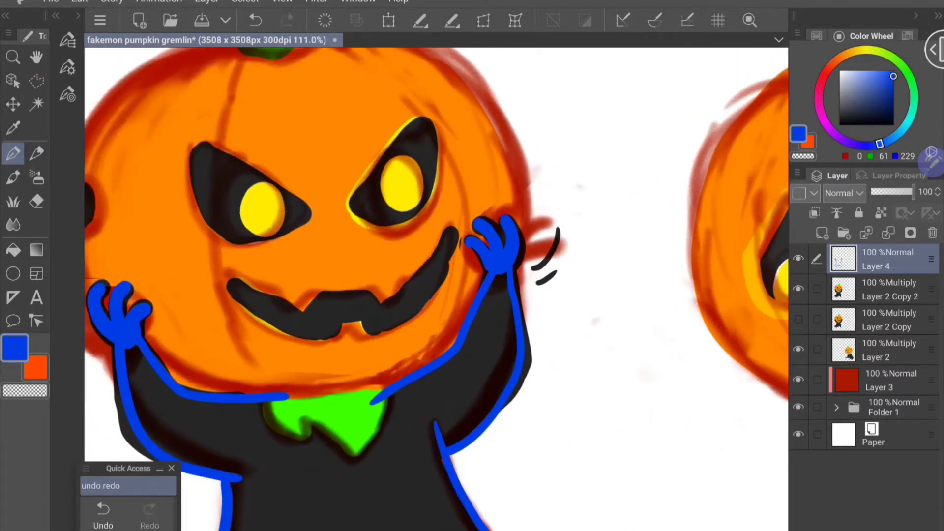
Redraw the inner edge of the right-hand arm as a smoother curve meeting the collar, and retry its outer edge
{"action": "key", "text": "ctrl+z"}
{"action": "left_click_drag", "start_coordinate": [462, 337], "coordinate": [368, 391]}
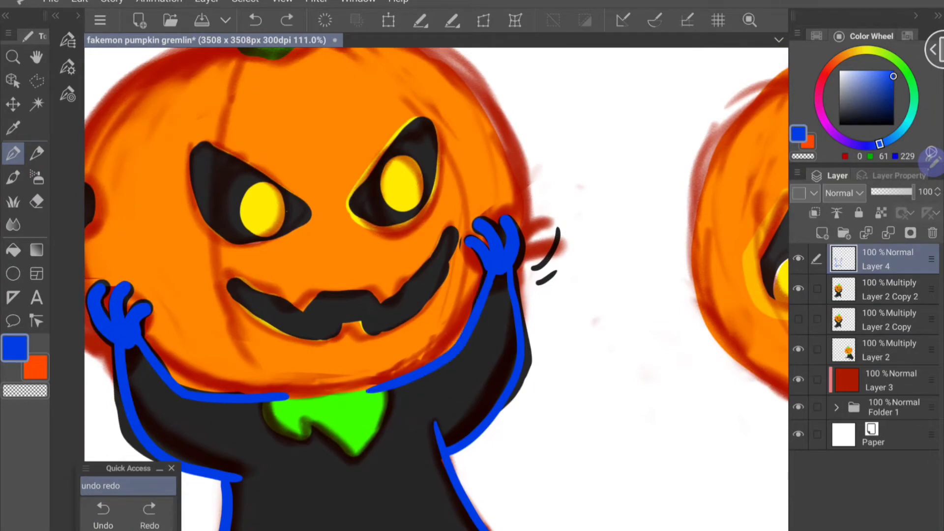
{"action": "scroll", "coordinate": [433, 286], "scroll_direction": "up", "scroll_amount": 1}
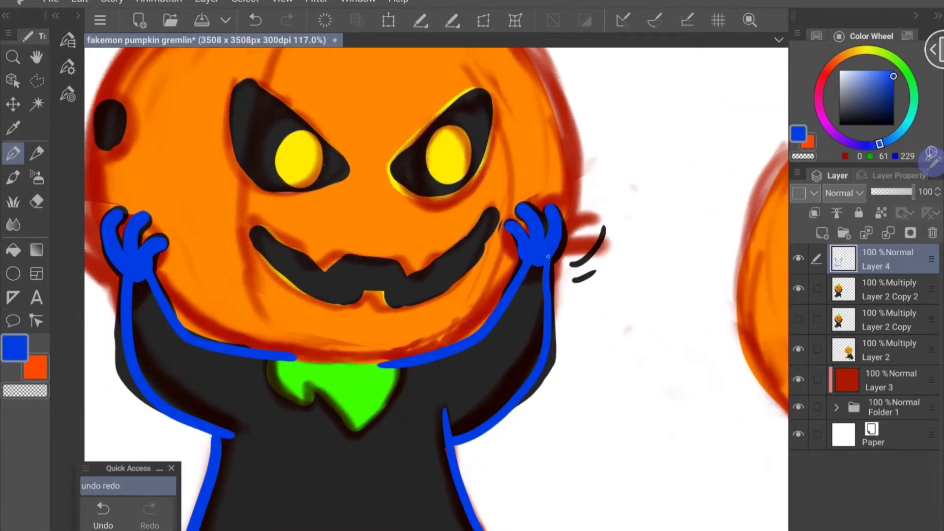
{"action": "left_click_drag", "start_coordinate": [551, 260], "coordinate": [539, 379]}
{"action": "key", "text": "ctrl+z"}
{"action": "scroll", "coordinate": [436, 289], "scroll_direction": "down", "scroll_amount": 1}
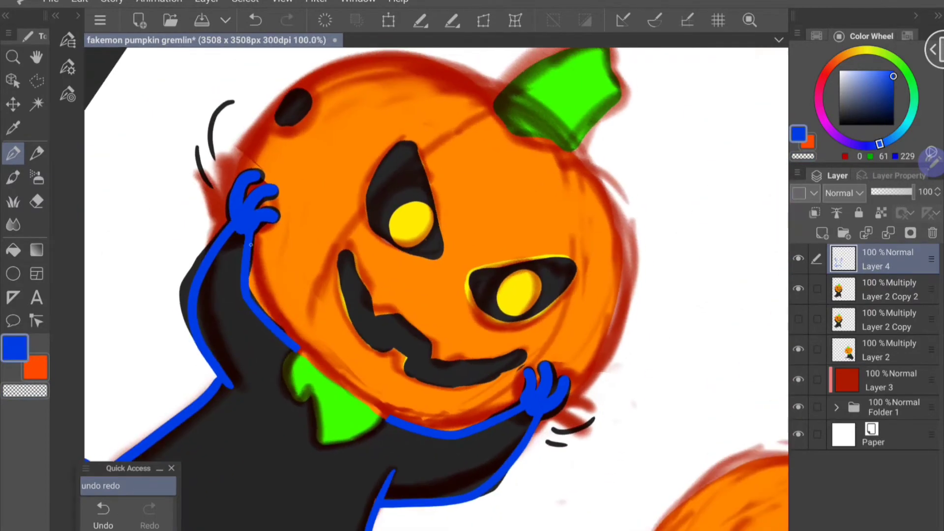
Ink the pumpkin's curved lower edge between the arms and outline the notched collar beneath it in blue
{"action": "left_click_drag", "start_coordinate": [303, 410], "coordinate": [386, 352]}
{"action": "scroll", "coordinate": [436, 289], "scroll_direction": "up", "scroll_amount": 3}
{"action": "scroll", "coordinate": [436, 289], "scroll_direction": "down", "scroll_amount": 3}
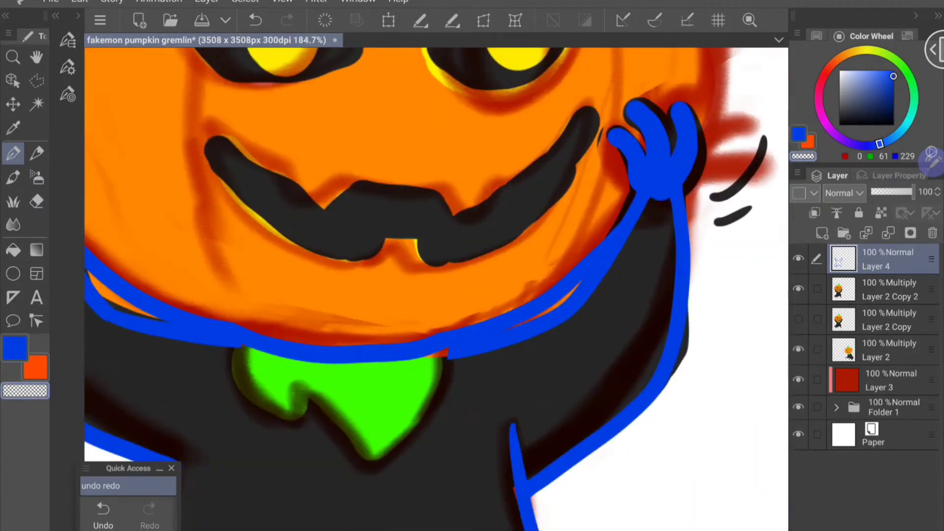
{"action": "scroll", "coordinate": [436, 290], "scroll_direction": "up", "scroll_amount": 3}
{"action": "scroll", "coordinate": [436, 289], "scroll_direction": "down", "scroll_amount": 2}
{"action": "key", "text": "ctrl+z"}
{"action": "key", "text": "ctrl+y"}
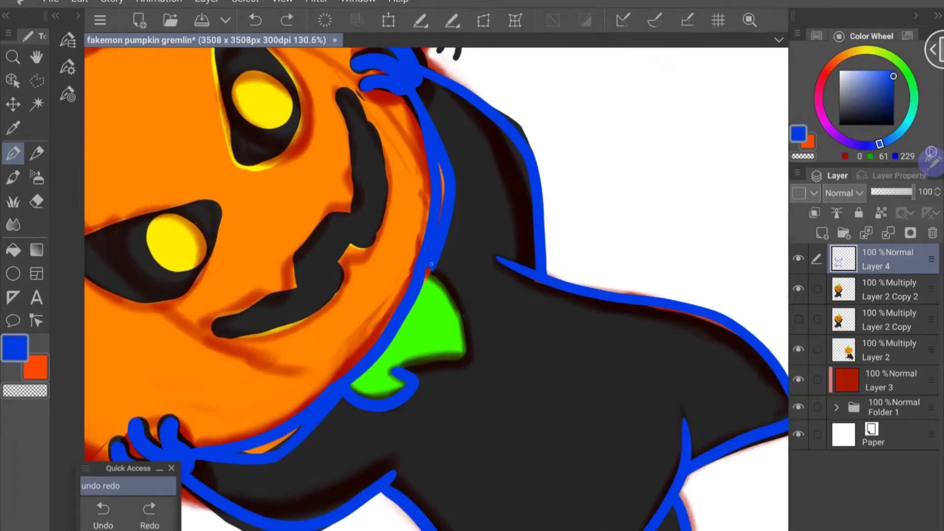
{"action": "scroll", "coordinate": [436, 289], "scroll_direction": "up", "scroll_amount": 3}
{"action": "scroll", "coordinate": [437, 289], "scroll_direction": "down", "scroll_amount": 3}
{"action": "key", "text": "ctrl+z"}
{"action": "key", "text": "ctrl+y"}
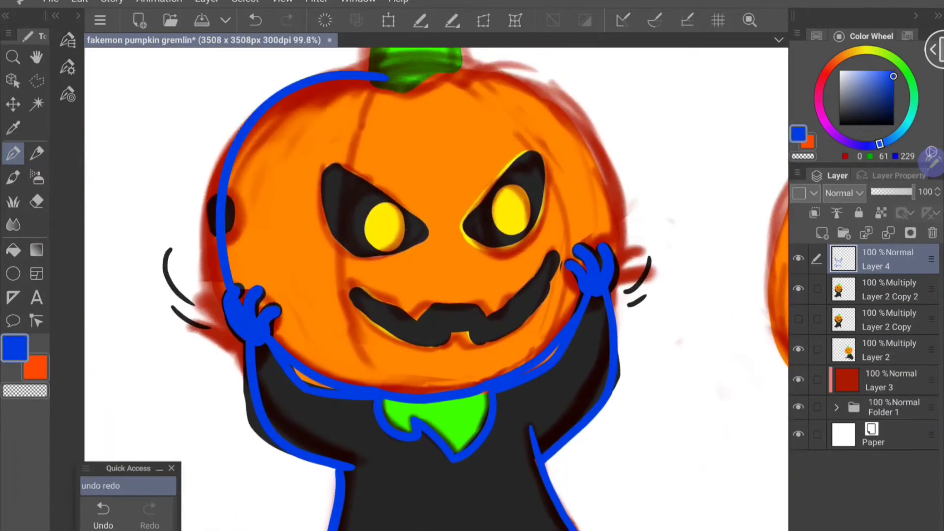
Complete the blue outline of the standing character's pumpkin head and stem, and add dashed rib lines down its front
{"action": "key", "text": "ctrl+z"}
{"action": "scroll", "coordinate": [436, 289], "scroll_direction": "down", "scroll_amount": 1}
{"action": "scroll", "coordinate": [436, 290], "scroll_direction": "up", "scroll_amount": 2}
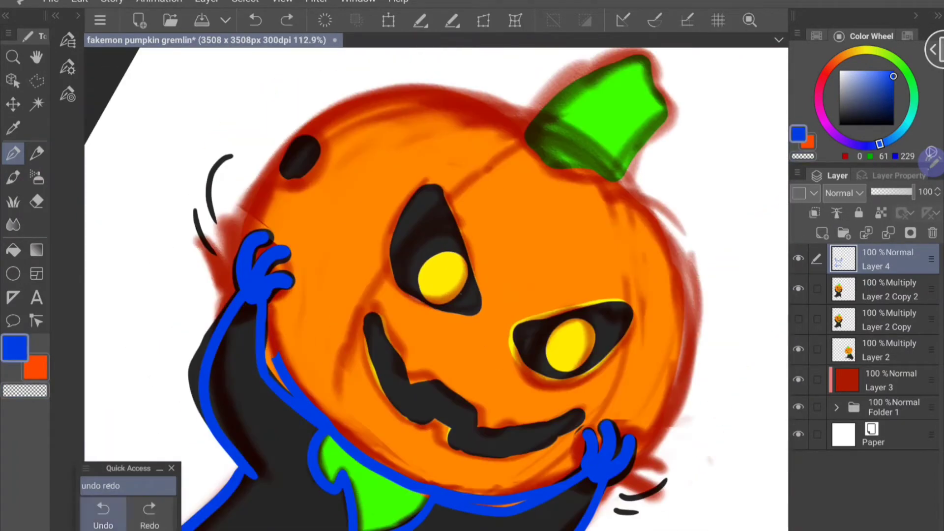
{"action": "key", "text": "ctrl+y"}
{"action": "scroll", "coordinate": [436, 289], "scroll_direction": "down", "scroll_amount": 3}
{"action": "scroll", "coordinate": [436, 289], "scroll_direction": "down", "scroll_amount": 1}
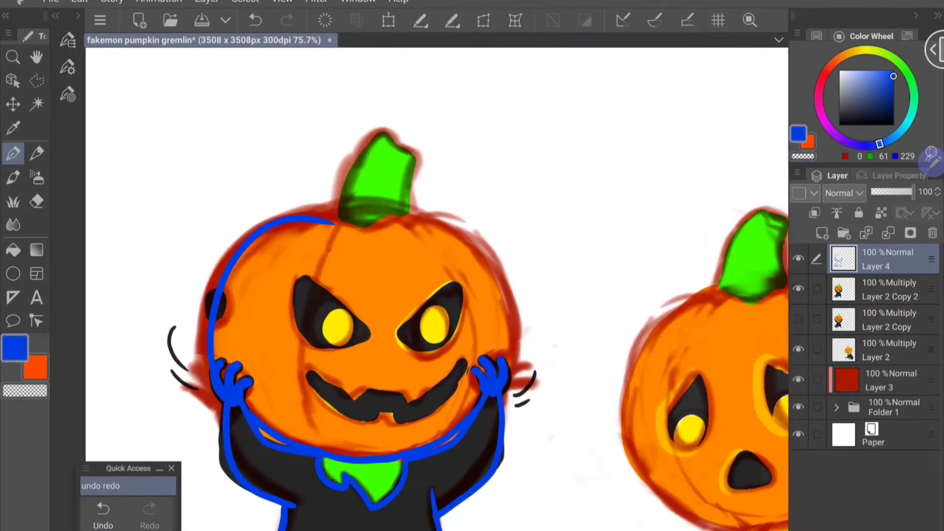
{"action": "scroll", "coordinate": [436, 289], "scroll_direction": "up", "scroll_amount": 2}
{"action": "scroll", "coordinate": [436, 289], "scroll_direction": "down", "scroll_amount": 2}
{"action": "scroll", "coordinate": [437, 290], "scroll_direction": "up", "scroll_amount": 1}
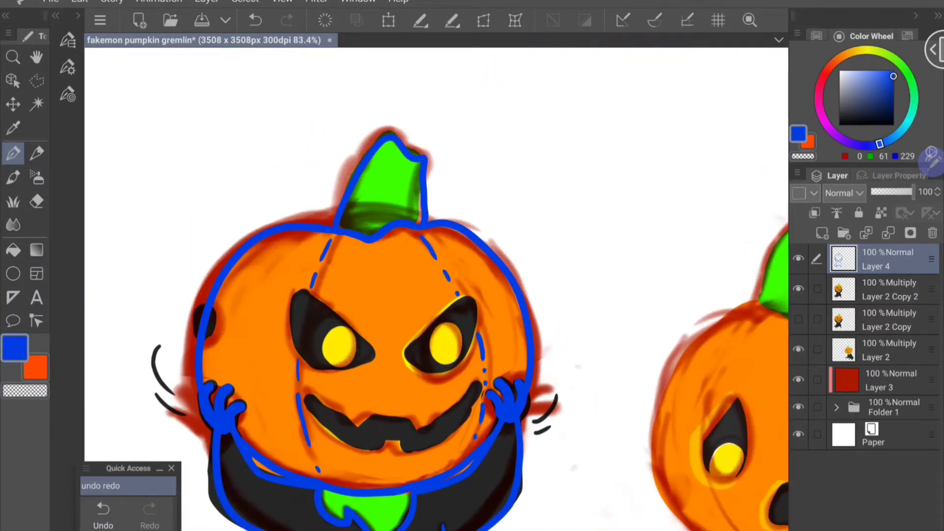
{"action": "scroll", "coordinate": [437, 289], "scroll_direction": "down", "scroll_amount": 1}
Outline both angry eyes of the standing character in blue, with a slanted inner eyelid line across each
{"action": "left_click_drag", "start_coordinate": [295, 291], "coordinate": [374, 354]}
{"action": "key", "text": "ctrl+z"}
{"action": "scroll", "coordinate": [436, 289], "scroll_direction": "down", "scroll_amount": 2}
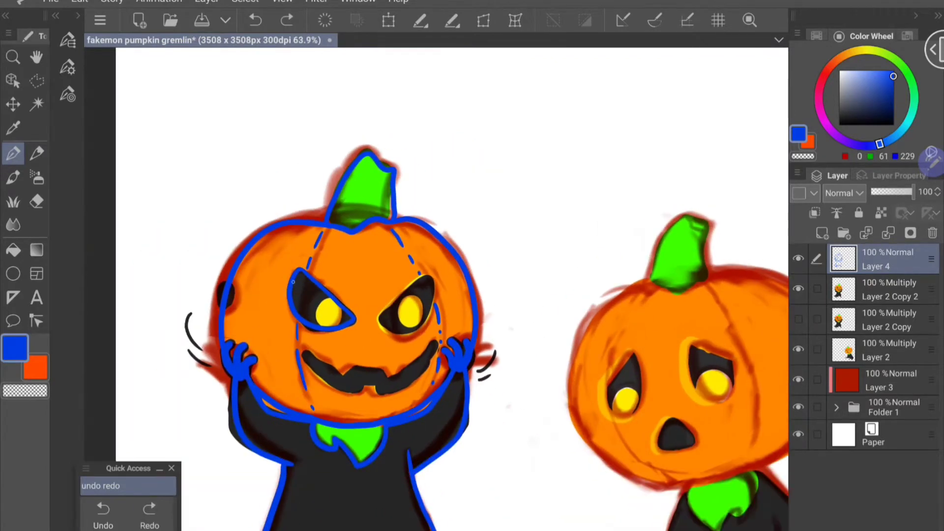
{"action": "scroll", "coordinate": [436, 290], "scroll_direction": "up", "scroll_amount": 1}
{"action": "scroll", "coordinate": [436, 289], "scroll_direction": "down", "scroll_amount": 2}
{"action": "scroll", "coordinate": [436, 289], "scroll_direction": "up", "scroll_amount": 1}
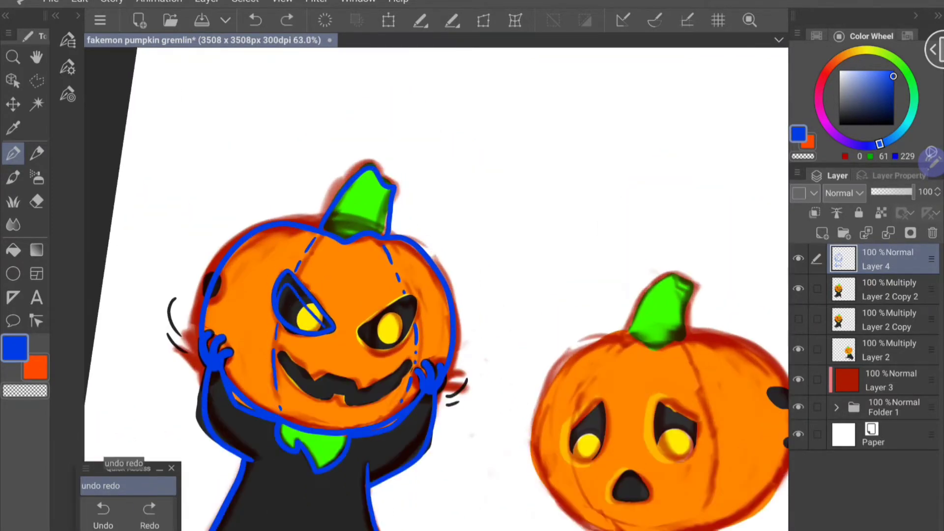
{"action": "left_click_drag", "start_coordinate": [391, 283], "coordinate": [344, 328]}
{"action": "scroll", "coordinate": [436, 290], "scroll_direction": "up", "scroll_amount": 1}
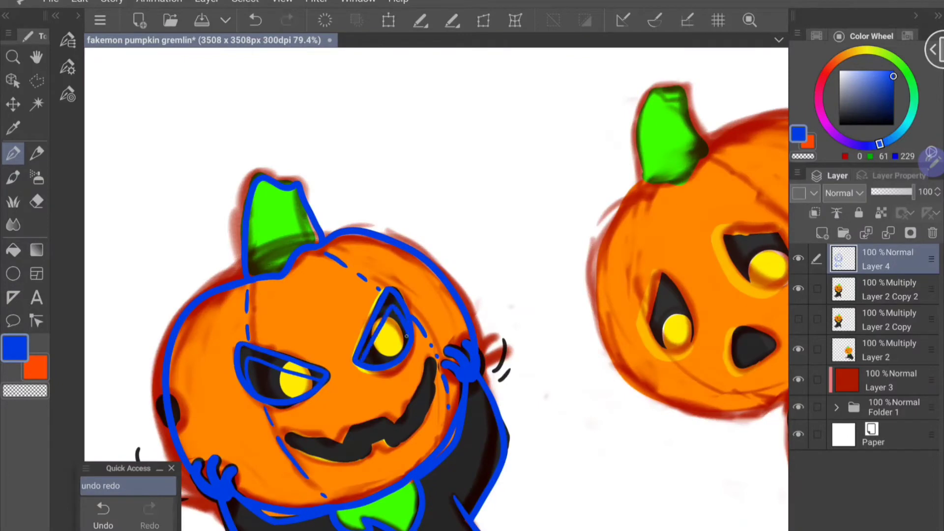
{"action": "scroll", "coordinate": [387, 279], "scroll_direction": "up", "scroll_amount": 1}
{"action": "scroll", "coordinate": [387, 278], "scroll_direction": "up", "scroll_amount": 4}
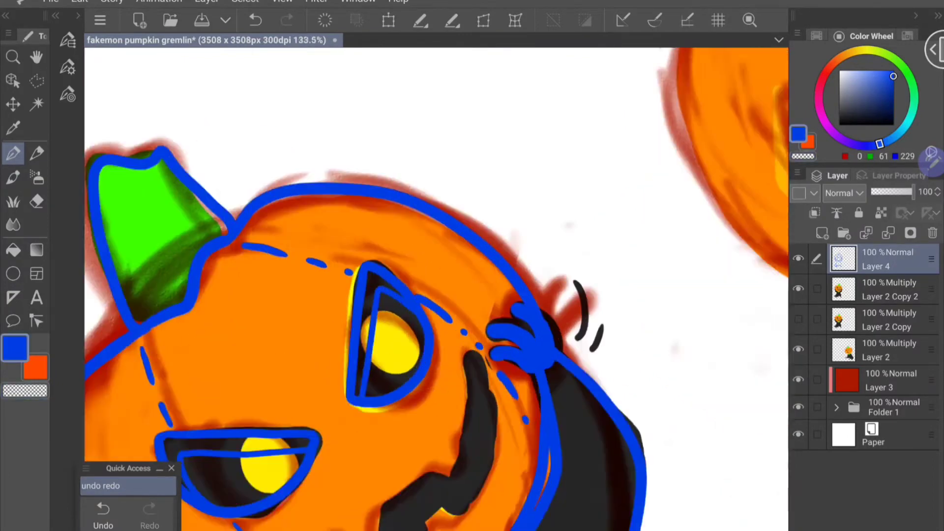
Outline the standing character's wicked grin in blue, with pointed teeth along the upper edge and one notch below
{"action": "scroll", "coordinate": [387, 279], "scroll_direction": "down", "scroll_amount": 4}
{"action": "scroll", "coordinate": [387, 279], "scroll_direction": "up", "scroll_amount": 4}
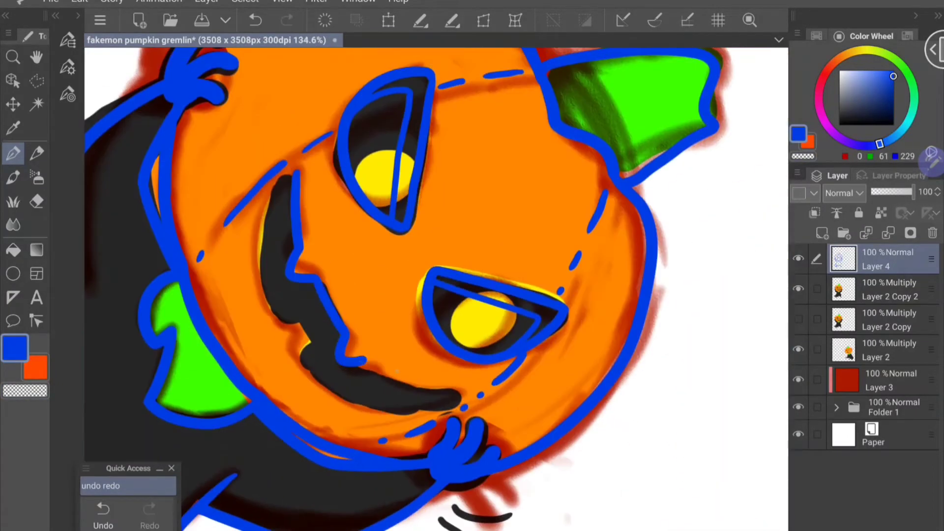
{"action": "scroll", "coordinate": [263, 268], "scroll_direction": "up", "scroll_amount": 3}
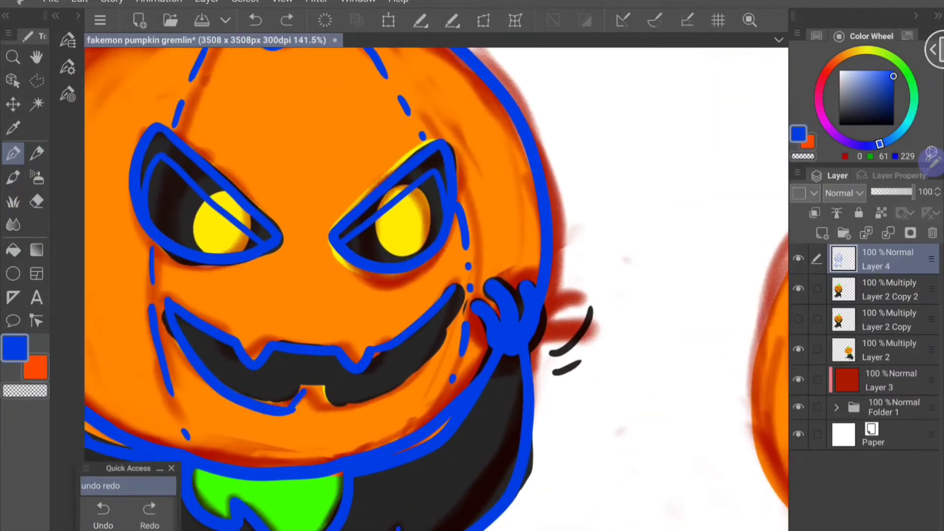
{"action": "scroll", "coordinate": [264, 268], "scroll_direction": "down", "scroll_amount": 2}
{"action": "scroll", "coordinate": [444, 408], "scroll_direction": "up", "scroll_amount": 3}
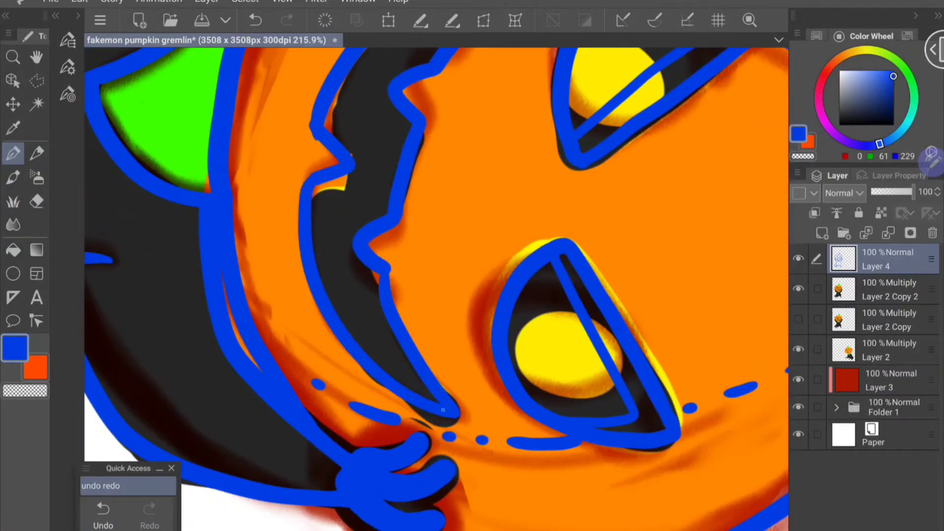
{"action": "scroll", "coordinate": [443, 409], "scroll_direction": "down", "scroll_amount": 2}
{"action": "scroll", "coordinate": [339, 309], "scroll_direction": "up", "scroll_amount": 4}
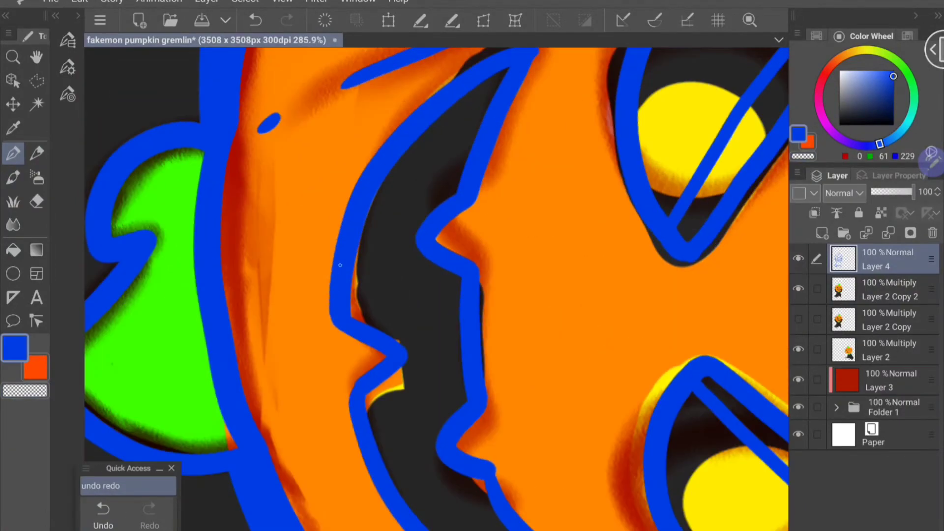
Try a blue inner contour following the outline inside both of the standing character's eyes
{"action": "scroll", "coordinate": [340, 265], "scroll_direction": "down", "scroll_amount": 1}
{"action": "key", "text": "ctrl+alt+0"}
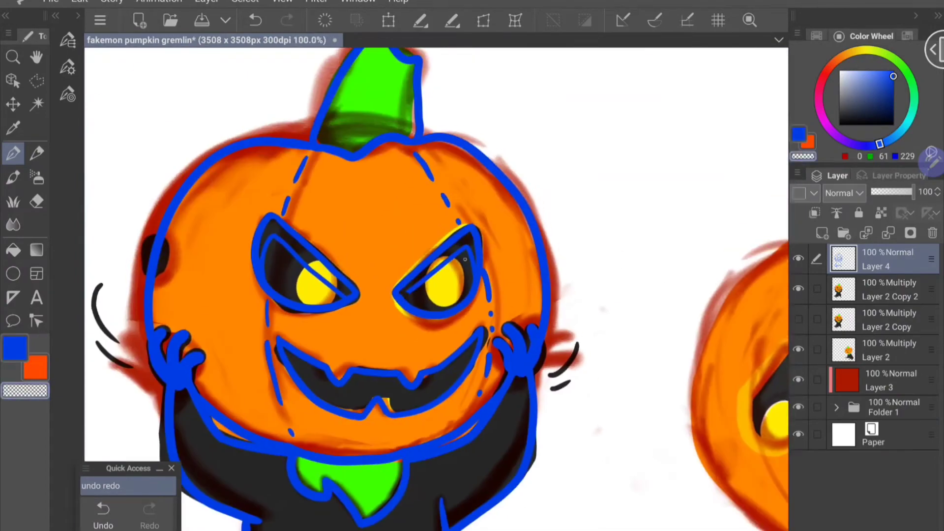
{"action": "scroll", "coordinate": [471, 271], "scroll_direction": "up", "scroll_amount": 2}
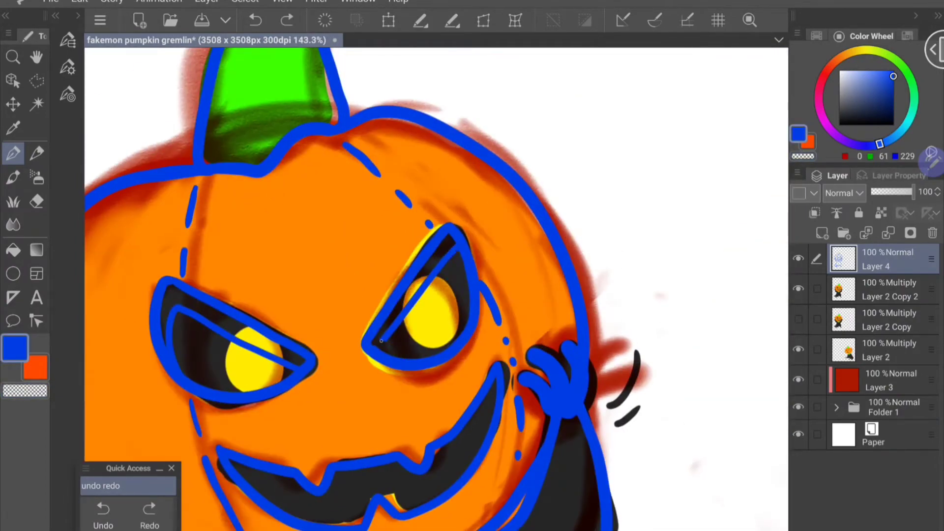
{"action": "scroll", "coordinate": [382, 340], "scroll_direction": "up", "scroll_amount": 2}
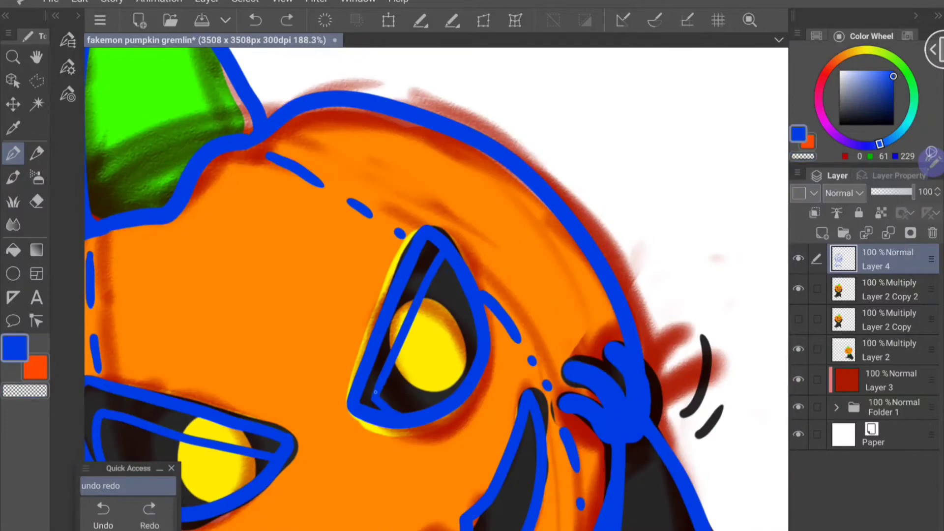
{"action": "scroll", "coordinate": [375, 392], "scroll_direction": "down", "scroll_amount": 3}
Try a parallel blue inner line along the toothed upper edge of the standing character's grin, and undo it
{"action": "scroll", "coordinate": [295, 344], "scroll_direction": "up", "scroll_amount": 2}
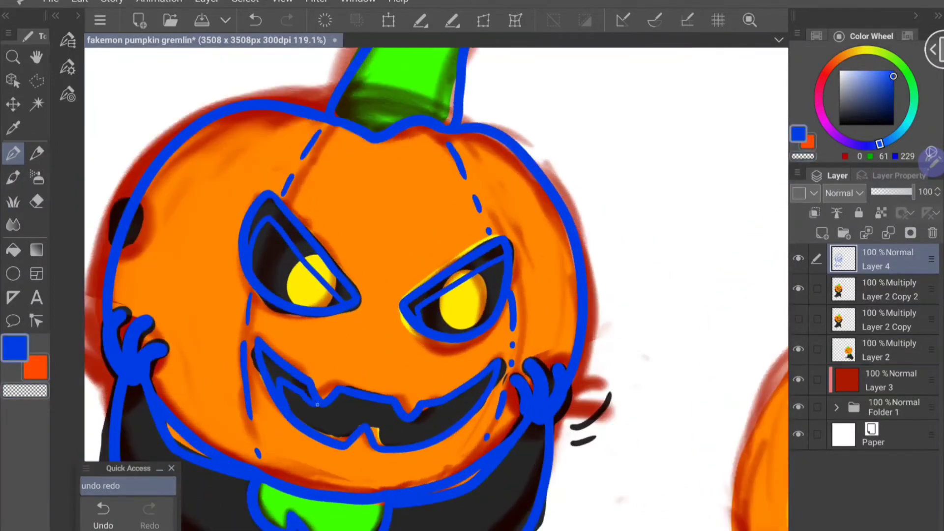
{"action": "scroll", "coordinate": [437, 290], "scroll_direction": "down", "scroll_amount": 3}
{"action": "scroll", "coordinate": [438, 290], "scroll_direction": "up", "scroll_amount": 4}
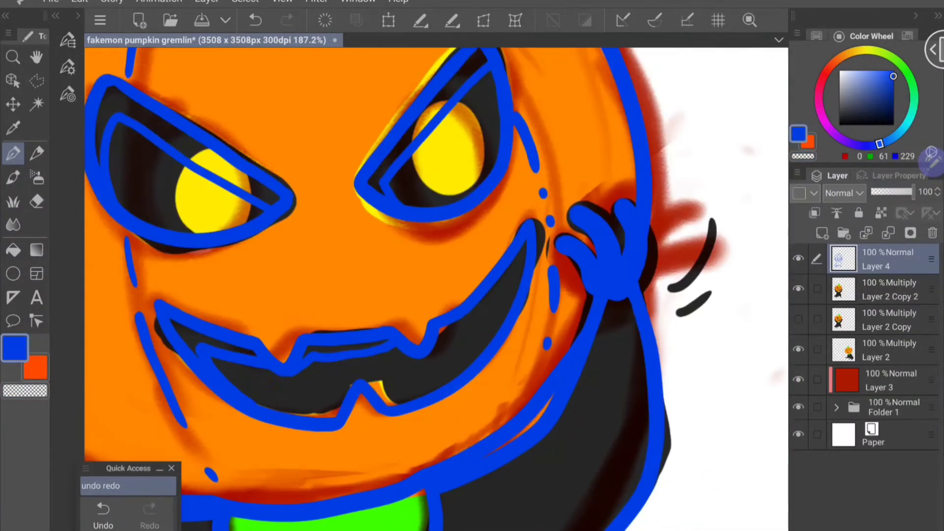
{"action": "left_click", "coordinate": [103, 514]}
{"action": "scroll", "coordinate": [443, 291], "scroll_direction": "up", "scroll_amount": 2}
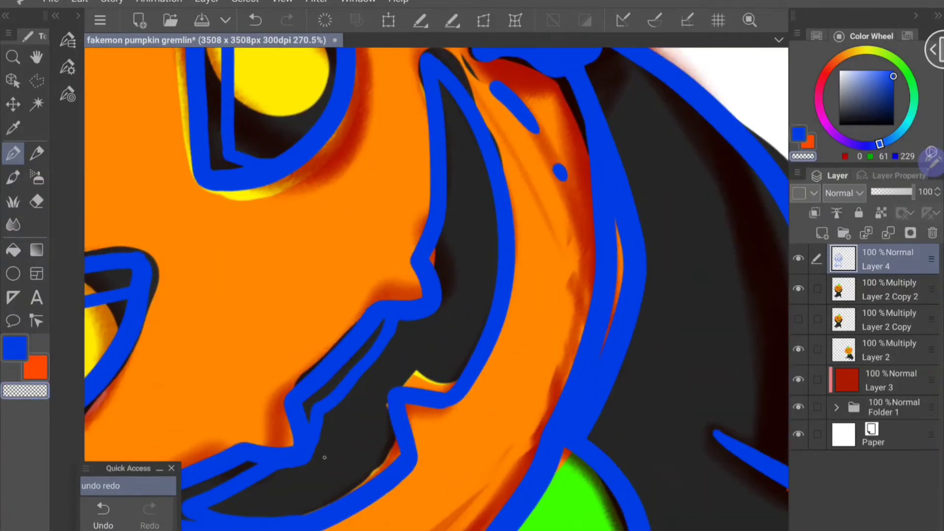
{"action": "scroll", "coordinate": [437, 289], "scroll_direction": "down", "scroll_amount": 3}
{"action": "key", "text": "ctrl+z"}
{"action": "scroll", "coordinate": [437, 290], "scroll_direction": "up", "scroll_amount": 4}
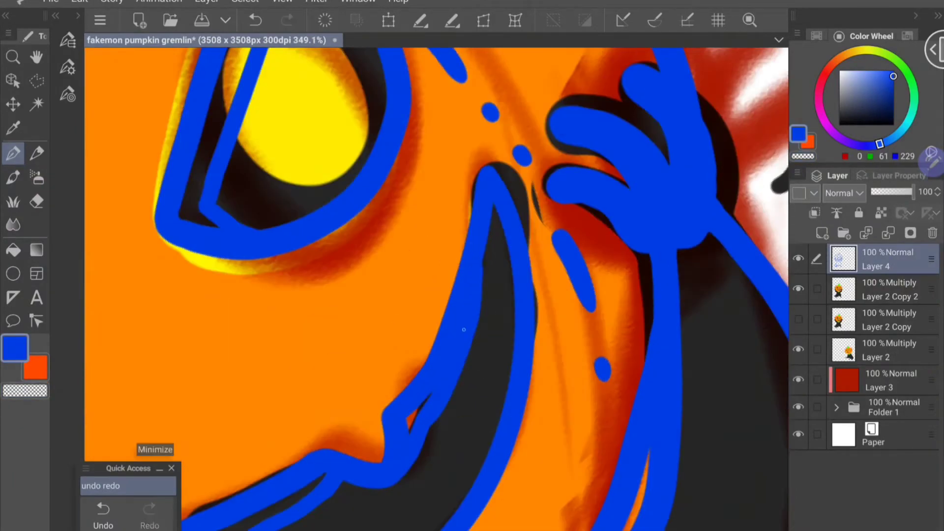
{"action": "key", "text": "ctrl+z"}
{"action": "scroll", "coordinate": [463, 330], "scroll_direction": "down", "scroll_amount": 5}
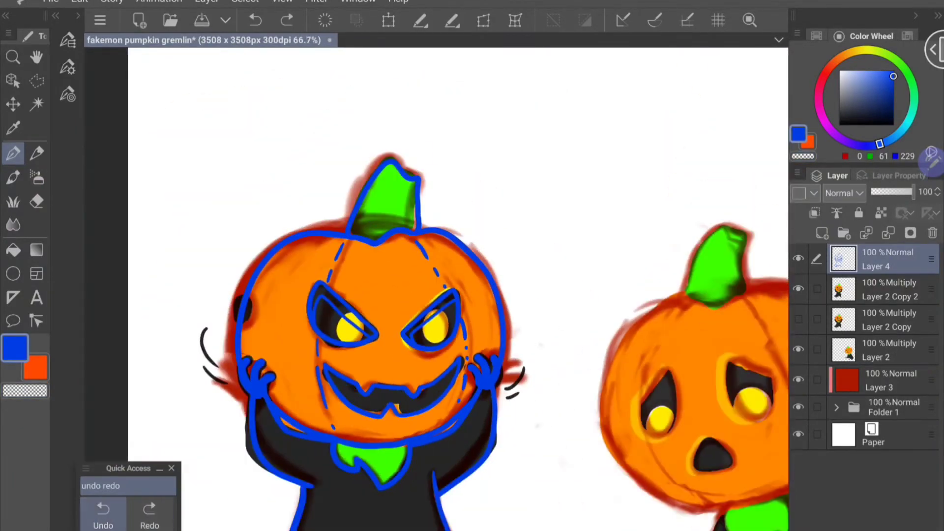
Erase the inner eyelid lines from both of the standing character's eyes, leaving only the outer outlines
{"action": "left_click_drag", "start_coordinate": [414, 314], "coordinate": [435, 332]}
{"action": "scroll", "coordinate": [434, 328], "scroll_direction": "up", "scroll_amount": 4}
{"action": "left_click_drag", "start_coordinate": [349, 293], "coordinate": [402, 350]}
{"action": "mouse_move", "coordinate": [436, 290]}
{"action": "left_mouse_down"}
{"action": "mouse_move", "coordinate": [462, 250]}
{"action": "mouse_move", "coordinate": [344, 295]}
{"action": "left_mouse_up"}
Hide Layer 2 Copy 2, Layer 3 and Folder 1 to see the standing character's line art alone
{"action": "left_click", "coordinate": [798, 289]}
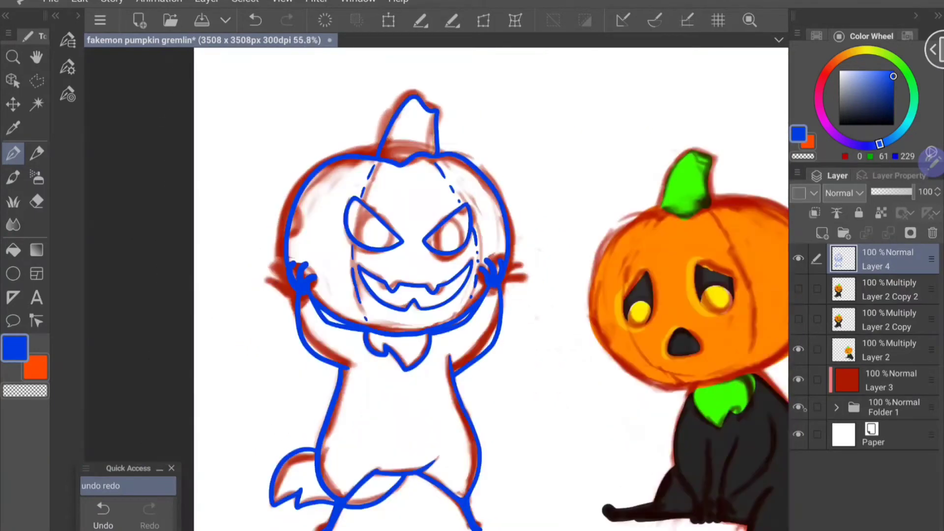
{"action": "left_click", "coordinate": [798, 379]}
{"action": "left_click", "coordinate": [798, 408]}
Select the standing character's right-hand eye outline and shift it slightly outward from the face centre
{"action": "left_click", "coordinate": [36, 80]}
{"action": "left_click", "coordinate": [13, 104]}
{"action": "mouse_move", "coordinate": [455, 210]}
{"action": "left_mouse_down"}
{"action": "mouse_move", "coordinate": [468, 265]}
{"action": "mouse_move", "coordinate": [460, 254]}
{"action": "left_mouse_up"}
{"action": "key", "text": "ctrl+d"}
{"action": "key", "text": "p"}
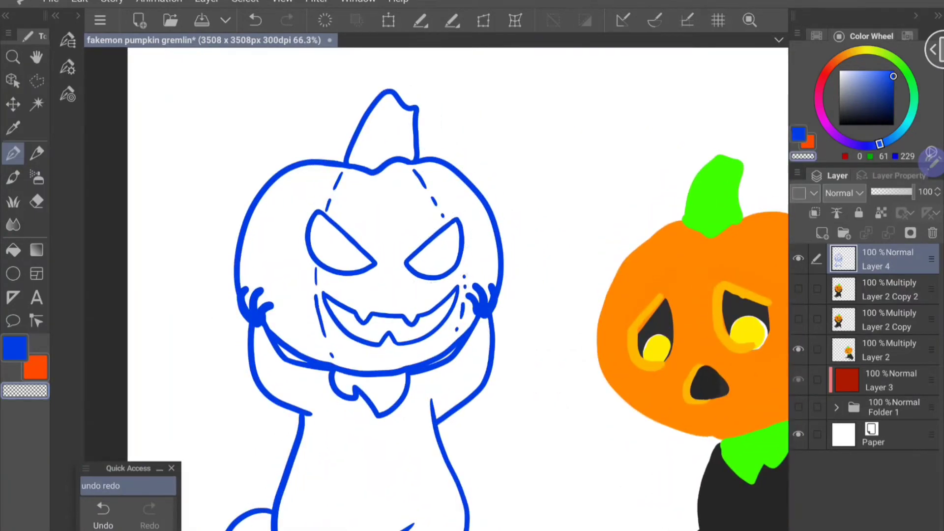
Add blue inner thickness lines to the standing character's eyes: a curve in the right-hand eye and a corner in the left-hand one
{"action": "scroll", "coordinate": [367, 258], "scroll_direction": "up", "scroll_amount": 5}
{"action": "mouse_move", "coordinate": [368, 289]}
{"action": "left_mouse_down"}
{"action": "mouse_move", "coordinate": [398, 259]}
{"action": "mouse_move", "coordinate": [364, 295]}
{"action": "left_mouse_up"}
{"action": "key", "text": "ctrl+z"}
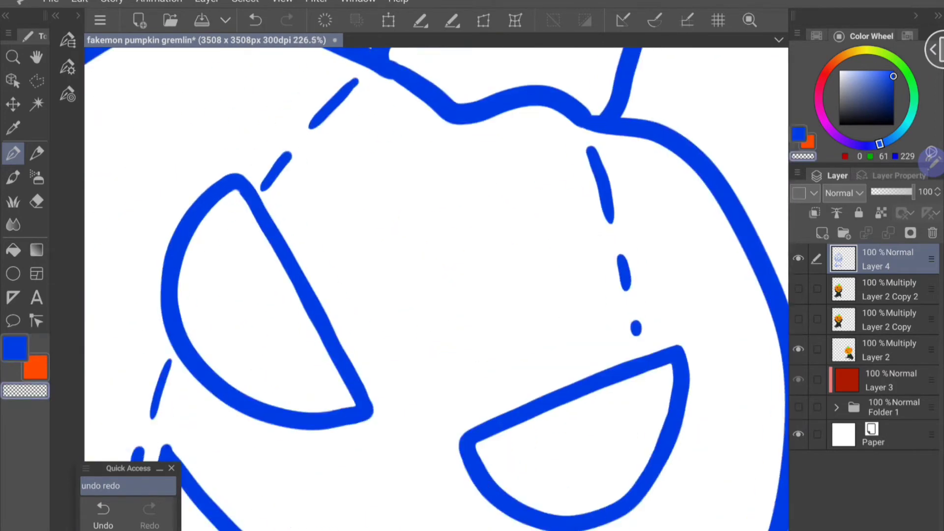
{"action": "scroll", "coordinate": [437, 290], "scroll_direction": "down", "scroll_amount": 5}
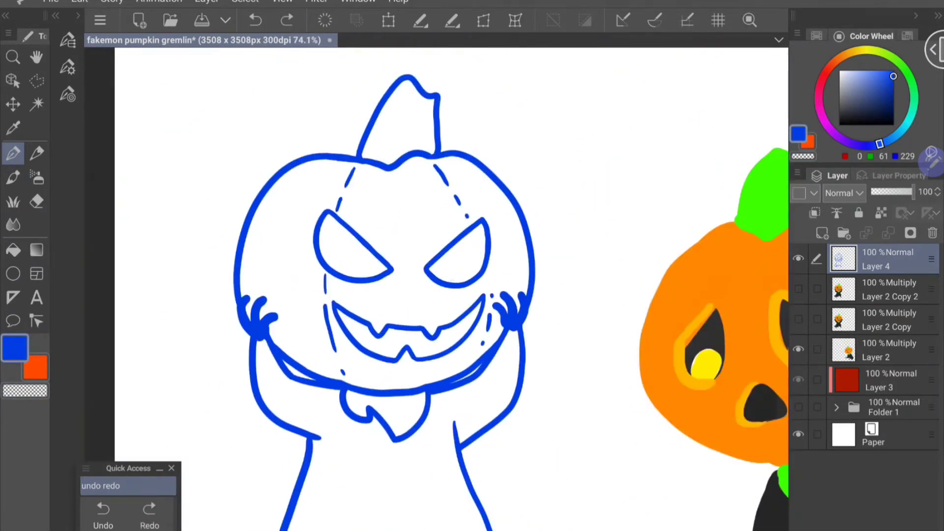
{"action": "key", "text": "ctrl+y"}
{"action": "key", "text": "ctrl+y"}
{"action": "key", "text": "ctrl+y"}
{"action": "mouse_move", "coordinate": [394, 275]}
{"action": "left_mouse_down"}
{"action": "mouse_move", "coordinate": [374, 295]}
{"action": "mouse_move", "coordinate": [394, 275]}
{"action": "mouse_move", "coordinate": [373, 266]}
{"action": "mouse_move", "coordinate": [404, 236]}
{"action": "left_mouse_up"}
{"action": "left_click", "coordinate": [25, 391]}
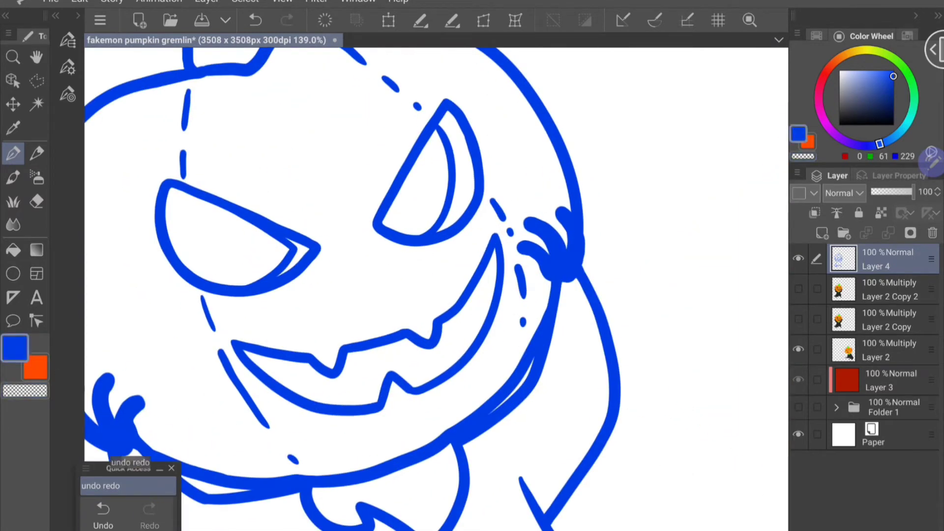
Draw a blue inner thickness line along the lower edge of the standing character's grin, following the notch
{"action": "scroll", "coordinate": [352, 289], "scroll_direction": "down", "scroll_amount": 5}
{"action": "scroll", "coordinate": [353, 289], "scroll_direction": "up", "scroll_amount": 4}
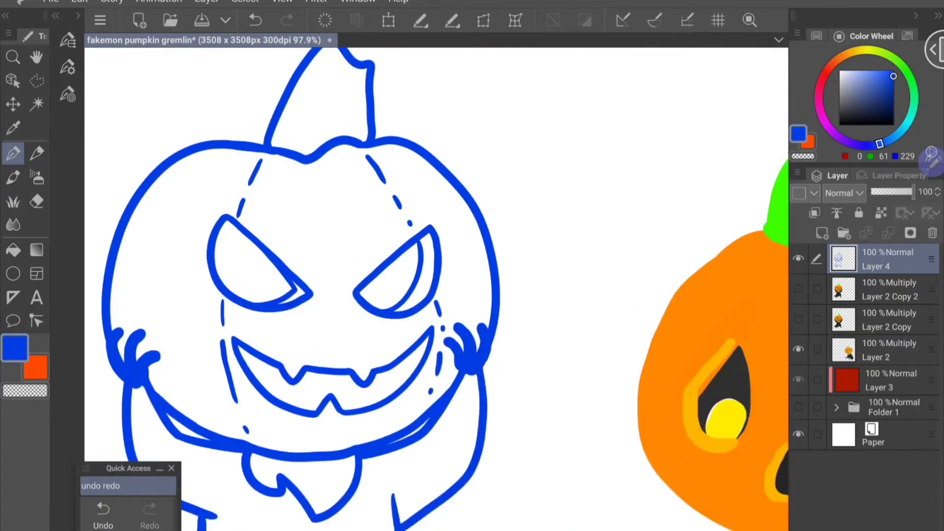
{"action": "left_click_drag", "start_coordinate": [393, 266], "coordinate": [354, 295]}
{"action": "mouse_move", "coordinate": [374, 339]}
{"action": "left_mouse_down"}
{"action": "mouse_move", "coordinate": [344, 320]}
{"action": "mouse_move", "coordinate": [364, 163]}
{"action": "left_mouse_up"}
{"action": "left_click_drag", "start_coordinate": [364, 265], "coordinate": [388, 246]}
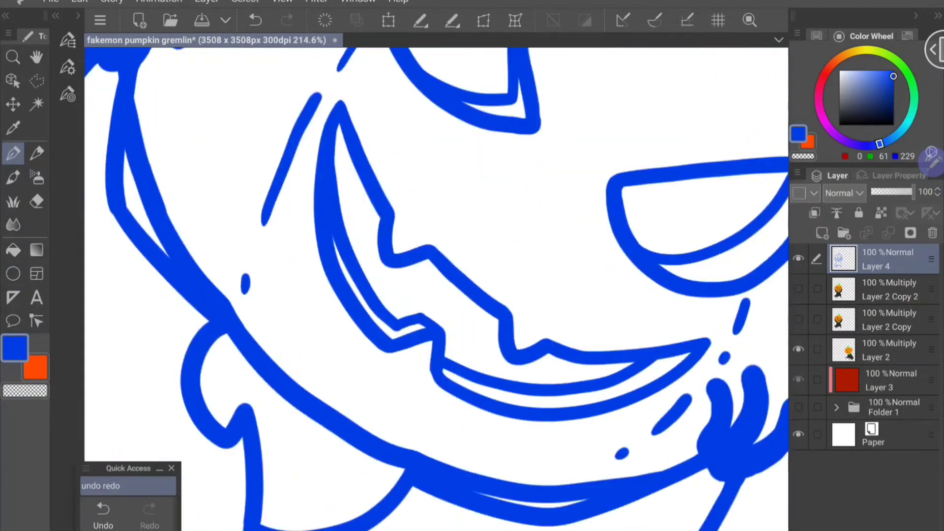
Add and clean up the blue inner thickness line along the toothed upper edge of the standing character's grin
{"action": "key", "text": "ctrl+alt+0"}
{"action": "left_click_drag", "start_coordinate": [433, 290], "coordinate": [451, 291]}
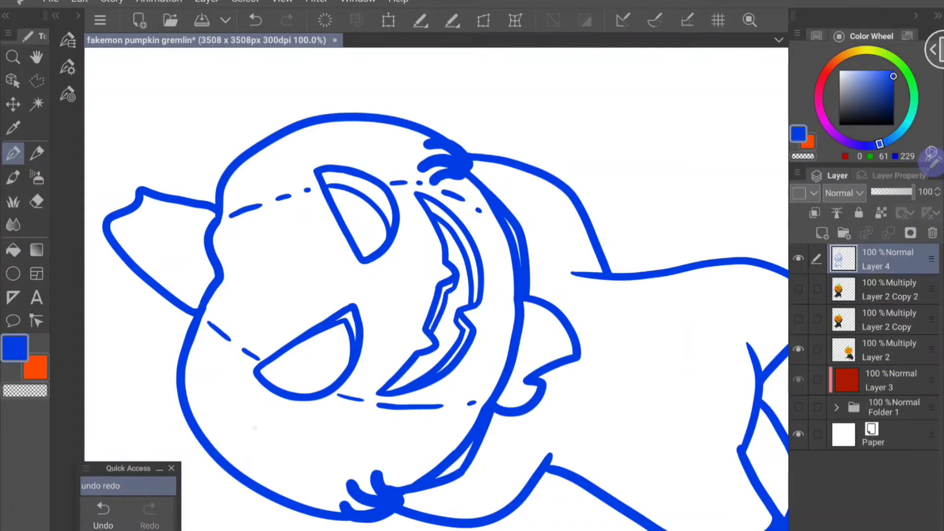
{"action": "key", "text": "ctrl+alt+0"}
{"action": "scroll", "coordinate": [433, 261], "scroll_direction": "up", "scroll_amount": 5}
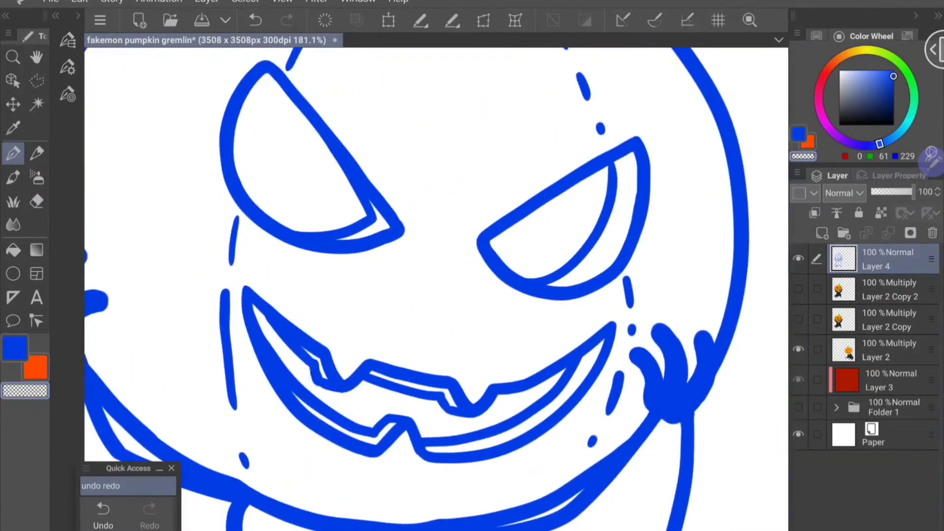
{"action": "left_click_drag", "start_coordinate": [309, 355], "coordinate": [318, 365]}
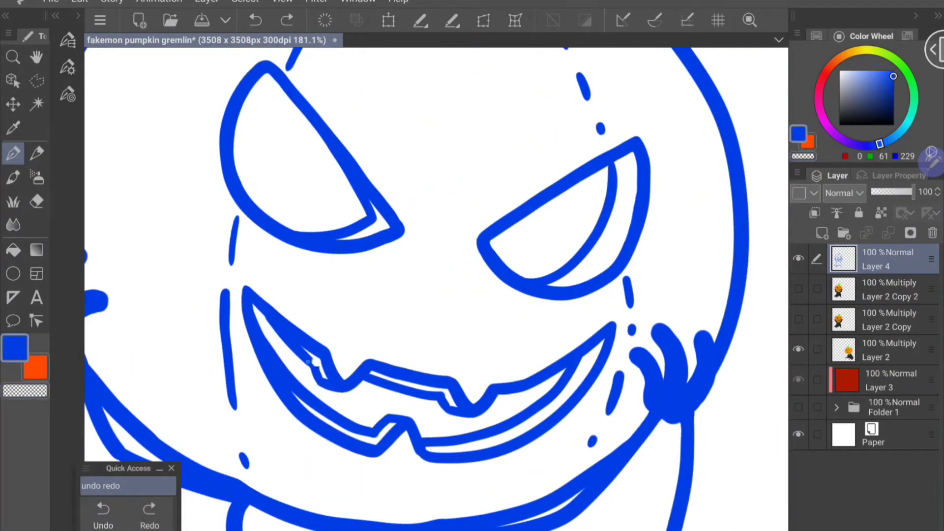
{"action": "left_click", "coordinate": [104, 511]}
{"action": "scroll", "coordinate": [433, 266], "scroll_direction": "up", "scroll_amount": 3}
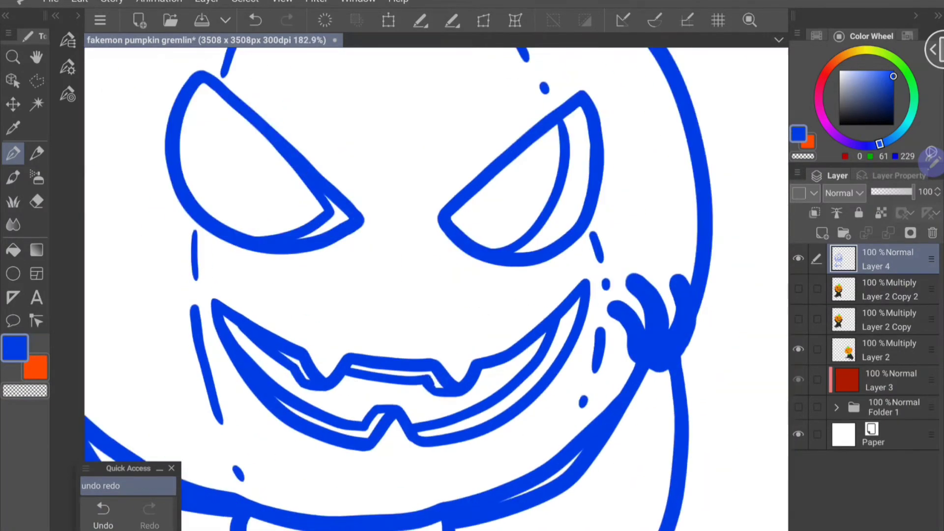
Redraw the dashed rib lines on the standing character's pumpkin and add two short detail strokes on its stem
{"action": "scroll", "coordinate": [374, 334], "scroll_direction": "down", "scroll_amount": 5}
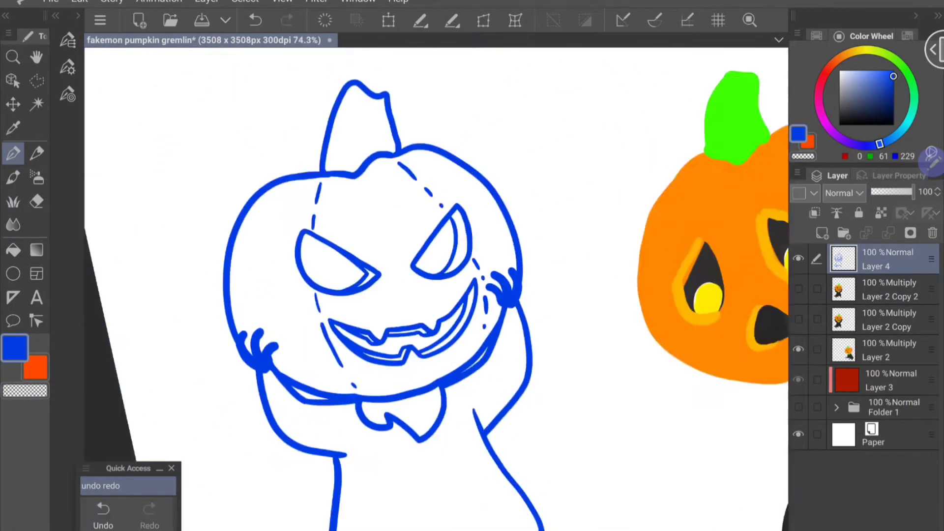
{"action": "scroll", "coordinate": [388, 299], "scroll_direction": "up", "scroll_amount": 3}
{"action": "scroll", "coordinate": [258, 296], "scroll_direction": "down", "scroll_amount": 5}
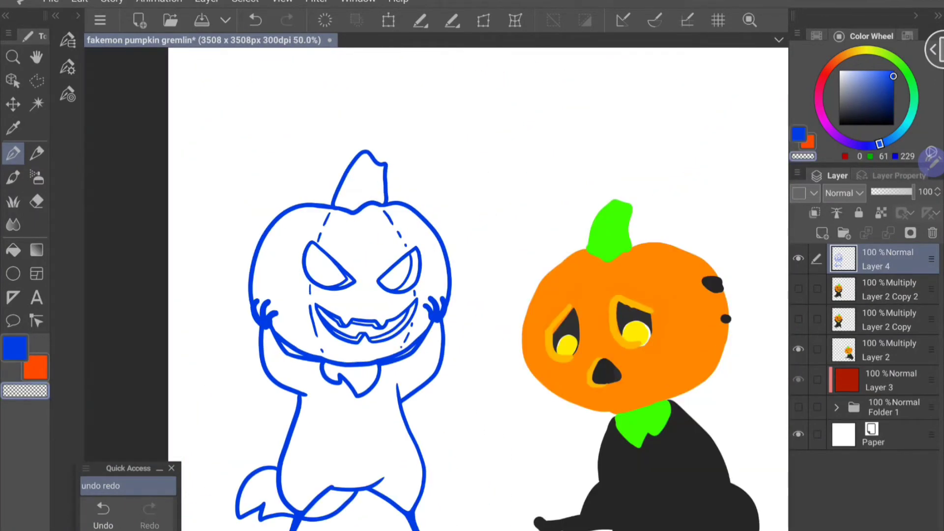
{"action": "scroll", "coordinate": [335, 204], "scroll_direction": "up", "scroll_amount": 6}
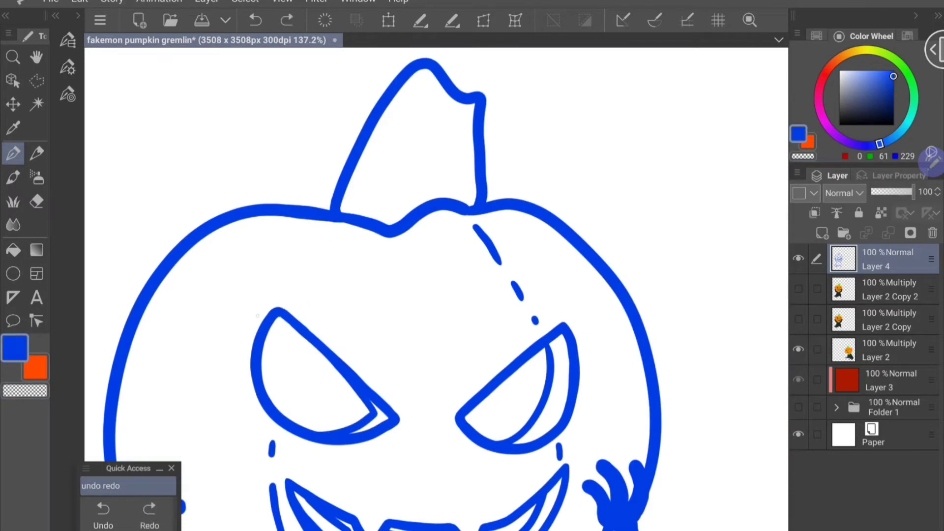
{"action": "scroll", "coordinate": [258, 315], "scroll_direction": "down", "scroll_amount": 4}
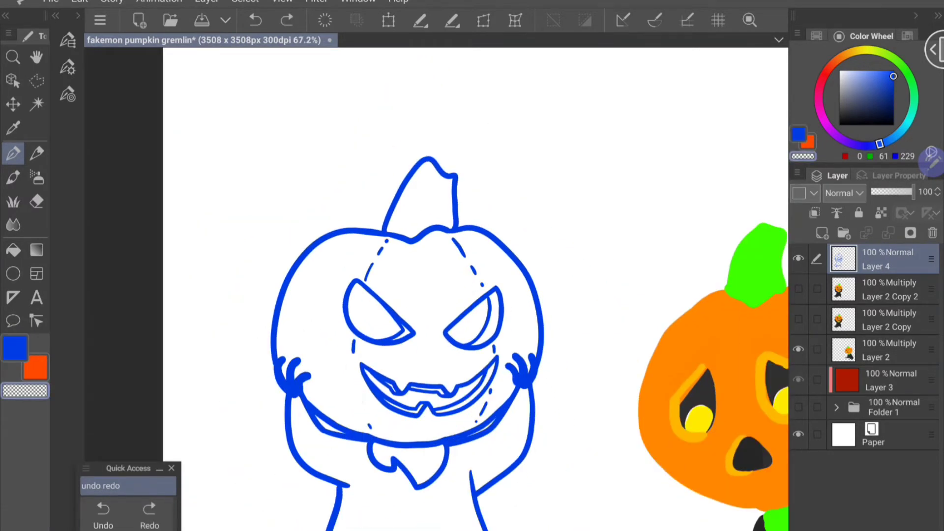
{"action": "left_click_drag", "start_coordinate": [353, 377], "coordinate": [365, 419]}
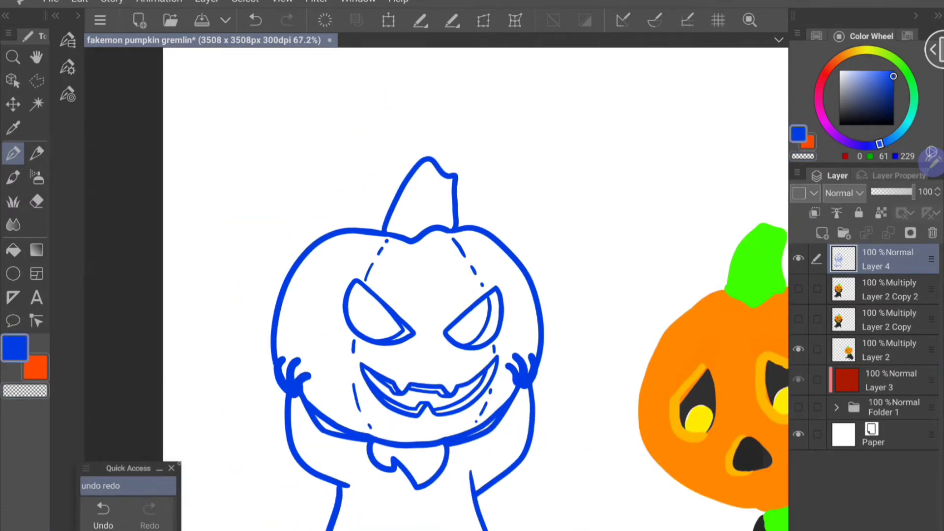
{"action": "scroll", "coordinate": [352, 174], "scroll_direction": "down", "scroll_amount": 2}
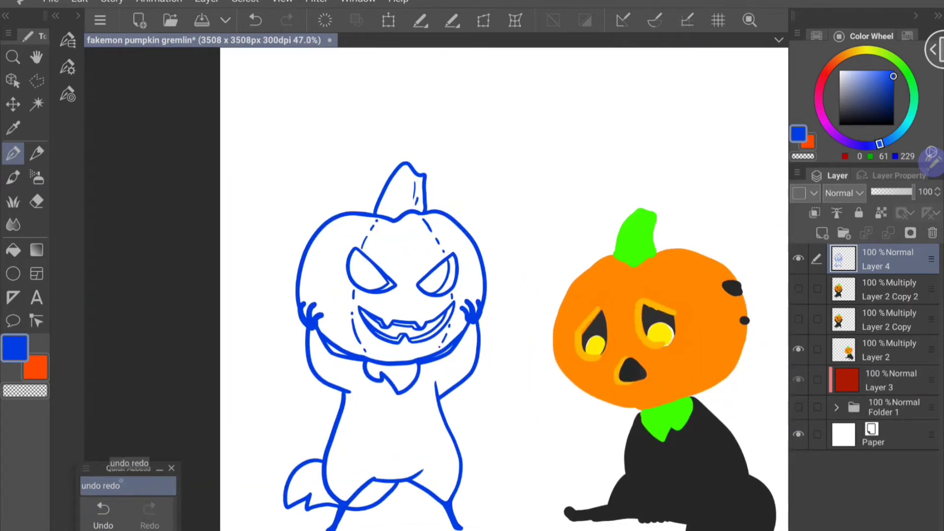
{"action": "scroll", "coordinate": [457, 165], "scroll_direction": "up", "scroll_amount": 4}
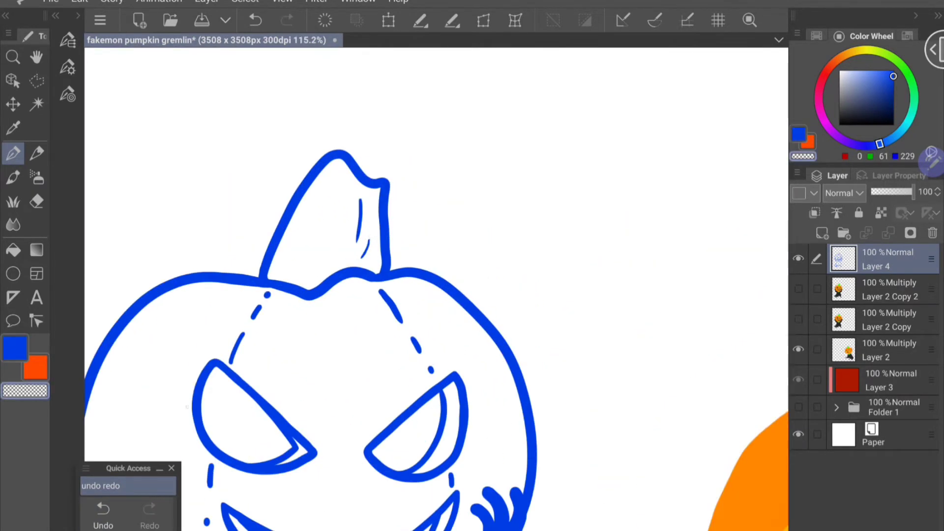
Show the coloured sketch again and outline the seated character's stem and round pumpkin head in blue
{"action": "scroll", "coordinate": [436, 289], "scroll_direction": "down", "scroll_amount": 3}
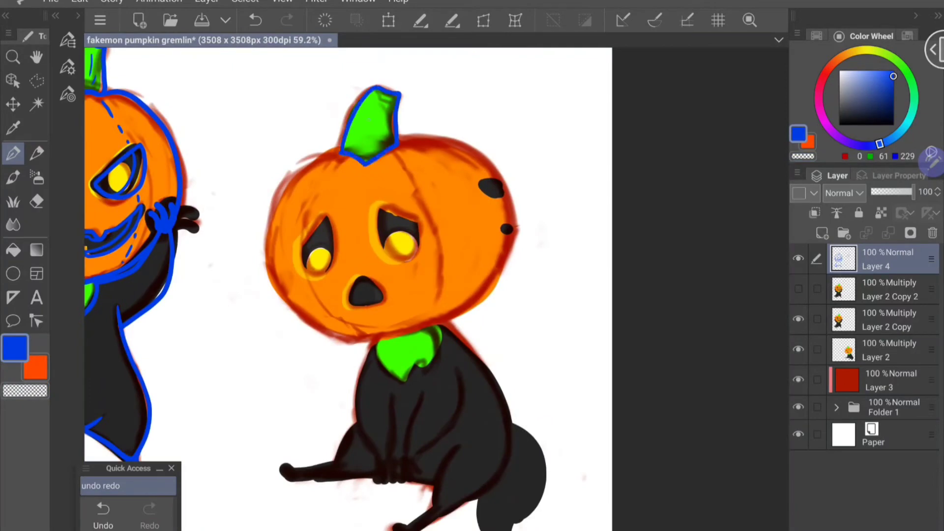
{"action": "left_click_drag", "start_coordinate": [308, 164], "coordinate": [450, 321]}
{"action": "left_click_drag", "start_coordinate": [399, 138], "coordinate": [475, 304]}
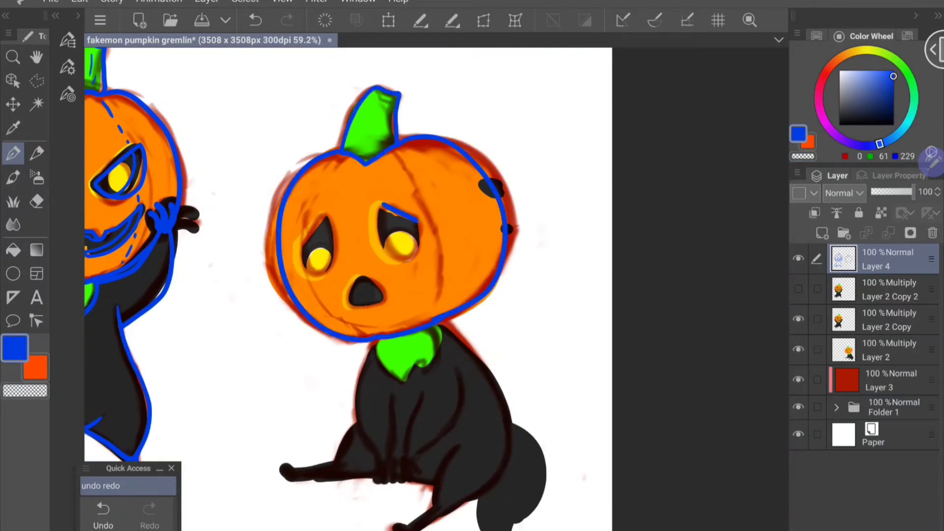
Outline the seated character's two sad teardrop eyes and small rounded triangular mouth in blue
{"action": "left_click_drag", "start_coordinate": [382, 204], "coordinate": [419, 222]}
{"action": "left_click_drag", "start_coordinate": [325, 215], "coordinate": [304, 248]}
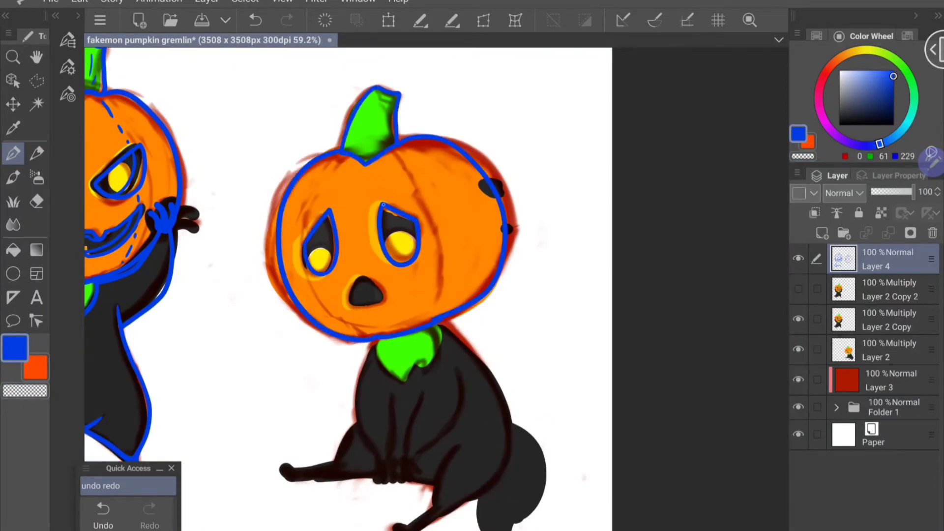
{"action": "left_click_drag", "start_coordinate": [362, 281], "coordinate": [359, 277]}
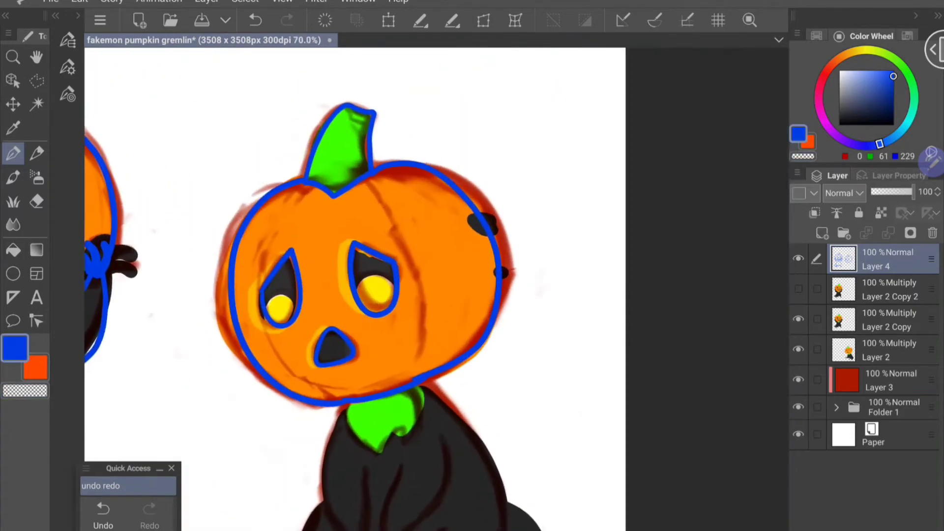
Select the seated character's mouth outline and transform it, rotating it slightly clockwise so its base is level
{"action": "key", "text": "m"}
{"action": "left_click_drag", "start_coordinate": [300, 339], "coordinate": [374, 337]}
{"action": "key", "text": "ctrl+t"}
{"action": "key", "text": "Return"}
{"action": "key", "text": "p"}
{"action": "scroll", "coordinate": [354, 290], "scroll_direction": "up", "scroll_amount": 3}
{"action": "scroll", "coordinate": [355, 290], "scroll_direction": "down", "scroll_amount": 4}
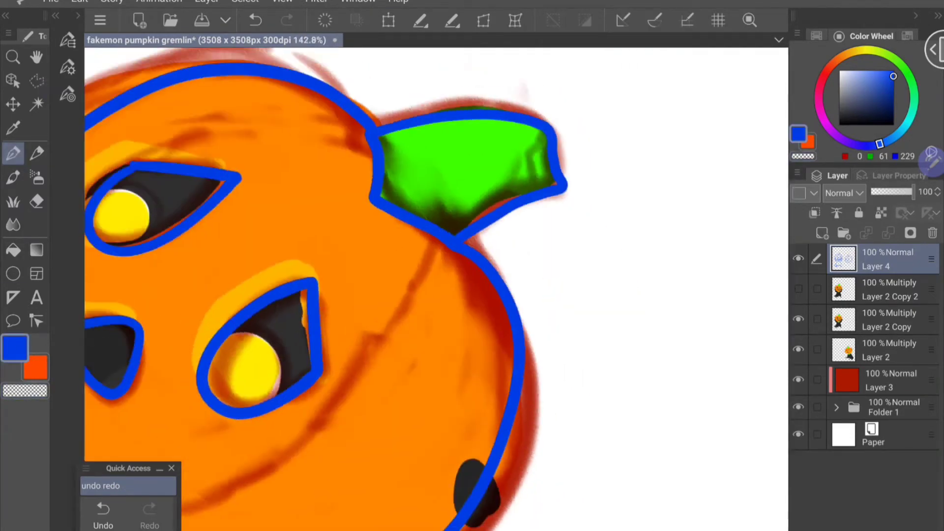
Outline the black chipped notch on the outer edge of the standing character's pumpkin in blue
{"action": "scroll", "coordinate": [437, 289], "scroll_direction": "up", "scroll_amount": 2}
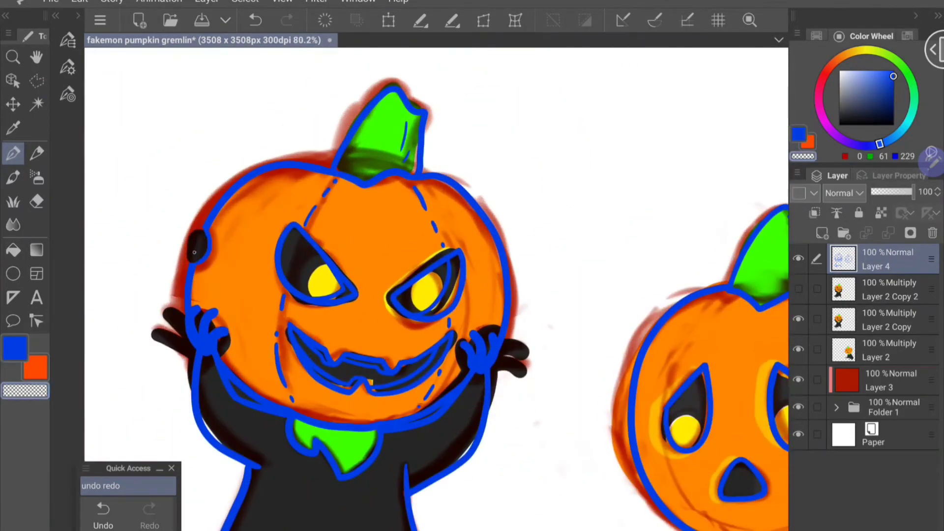
{"action": "scroll", "coordinate": [194, 252], "scroll_direction": "up", "scroll_amount": 3}
{"action": "scroll", "coordinate": [265, 349], "scroll_direction": "down", "scroll_amount": 1}
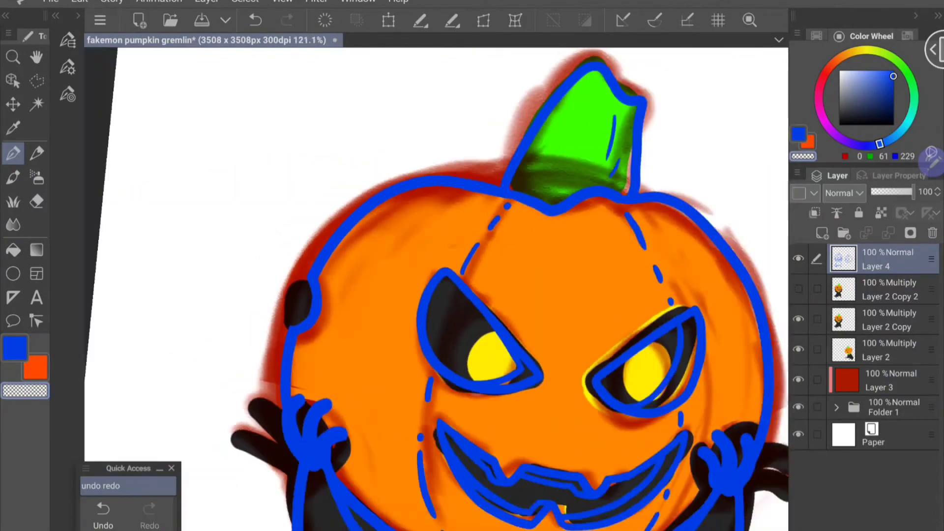
{"action": "scroll", "coordinate": [265, 350], "scroll_direction": "up", "scroll_amount": 4}
{"action": "scroll", "coordinate": [437, 289], "scroll_direction": "down", "scroll_amount": 4}
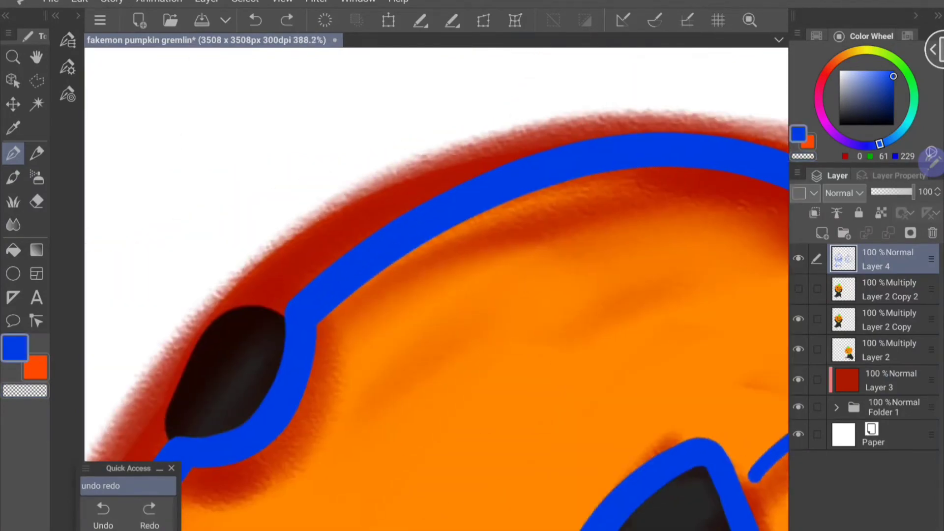
Outline one large and one small chipped notch along the outer edge of the seated character's pumpkin
{"action": "scroll", "coordinate": [437, 290], "scroll_direction": "up", "scroll_amount": 3}
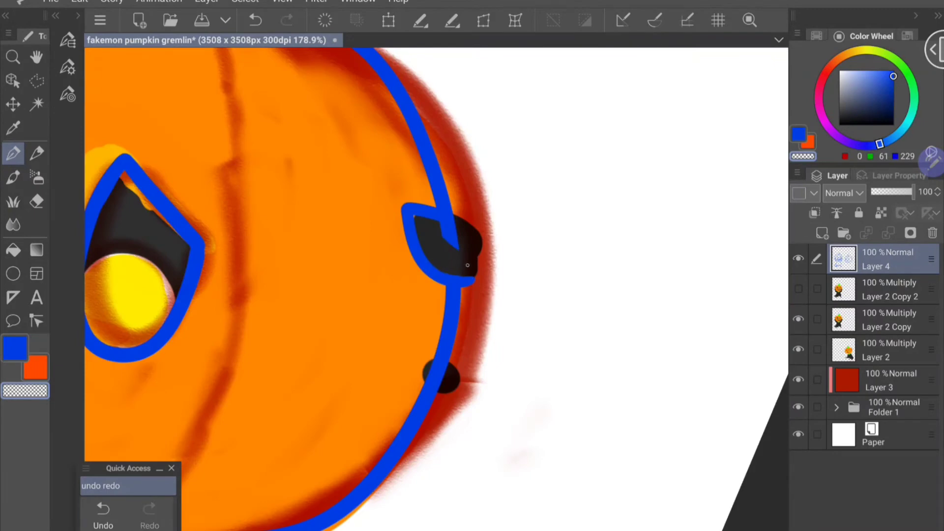
{"action": "scroll", "coordinate": [464, 293], "scroll_direction": "up", "scroll_amount": 2}
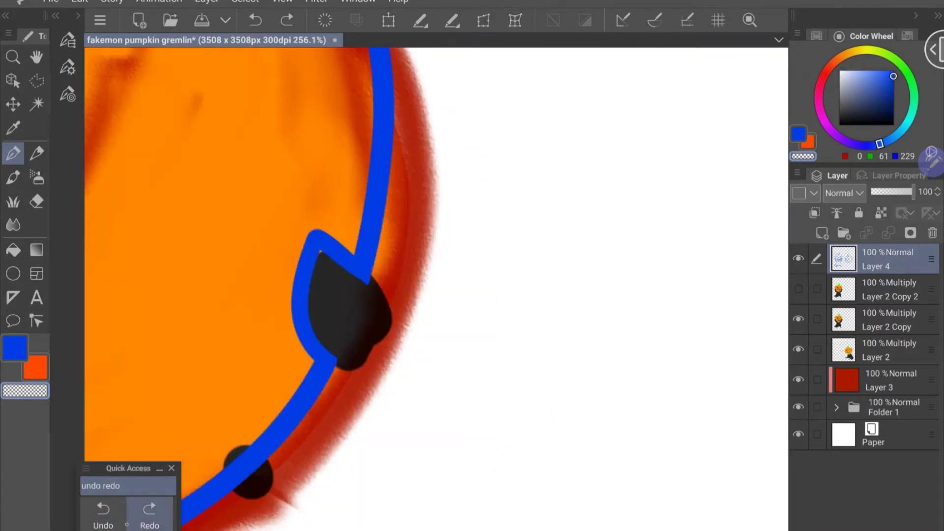
{"action": "scroll", "coordinate": [463, 292], "scroll_direction": "down", "scroll_amount": 3}
{"action": "scroll", "coordinate": [405, 365], "scroll_direction": "up", "scroll_amount": 2}
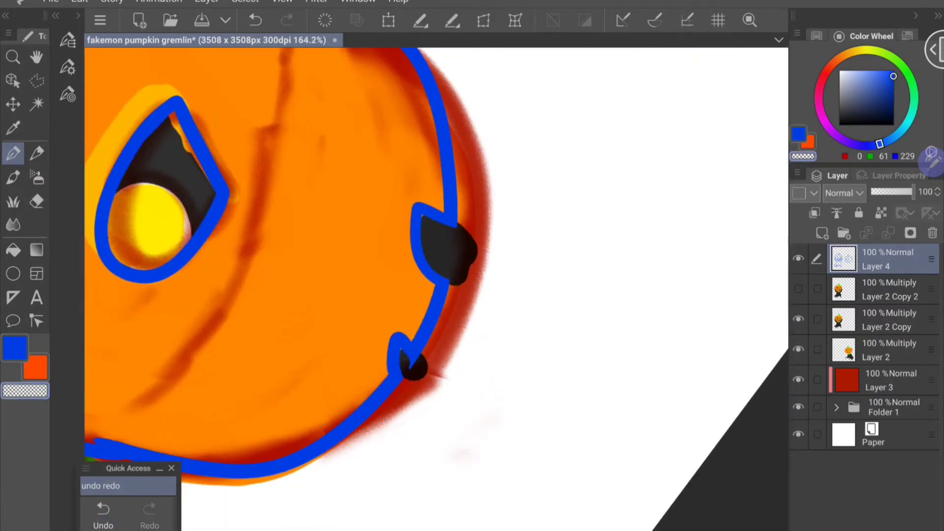
{"action": "scroll", "coordinate": [413, 363], "scroll_direction": "up", "scroll_amount": 4}
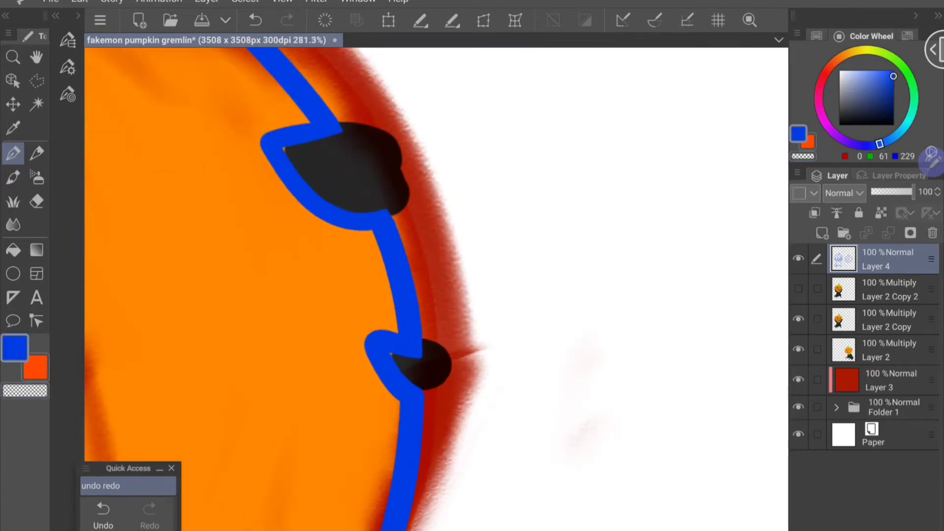
Add short detail strokes to the seated character's stem and draw two dashed rib lines down its pumpkin
{"action": "key", "text": "c"}
{"action": "scroll", "coordinate": [432, 398], "scroll_direction": "down", "scroll_amount": 6}
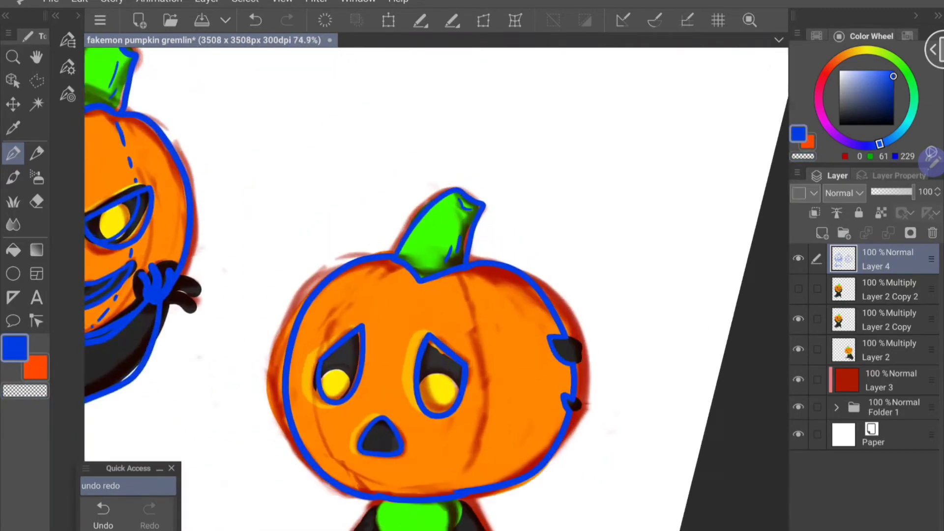
{"action": "scroll", "coordinate": [433, 398], "scroll_direction": "up", "scroll_amount": 2}
{"action": "scroll", "coordinate": [481, 172], "scroll_direction": "down", "scroll_amount": 3}
{"action": "key", "text": "c"}
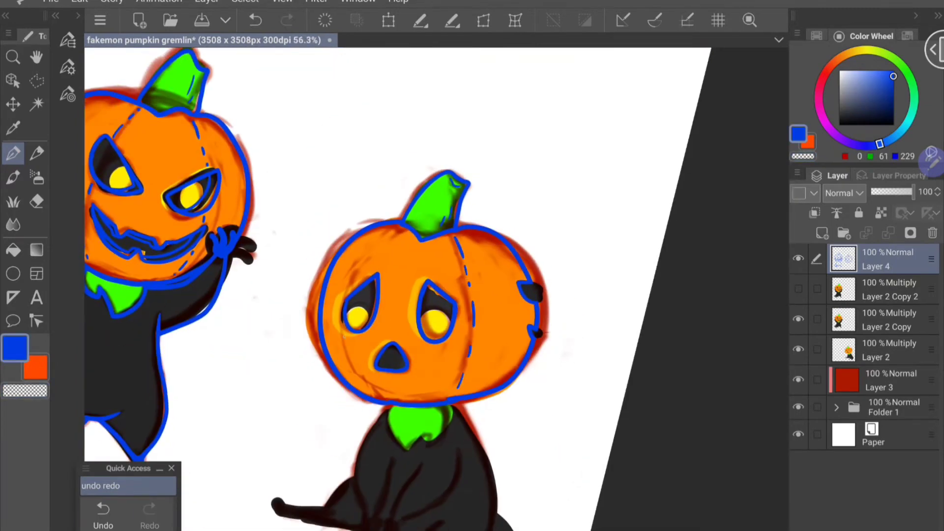
{"action": "scroll", "coordinate": [394, 443], "scroll_direction": "down", "scroll_amount": 2}
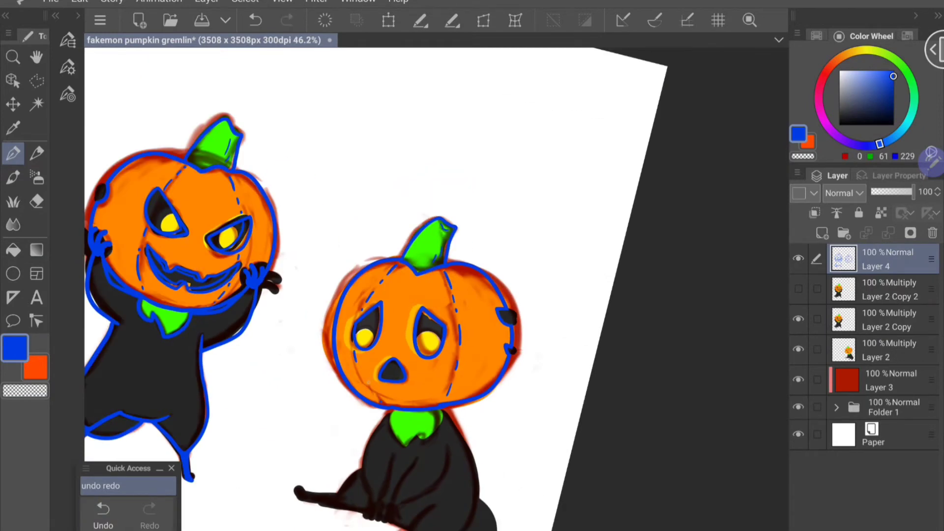
{"action": "scroll", "coordinate": [345, 295], "scroll_direction": "up", "scroll_amount": 2}
{"action": "key", "text": "ctrl+z"}
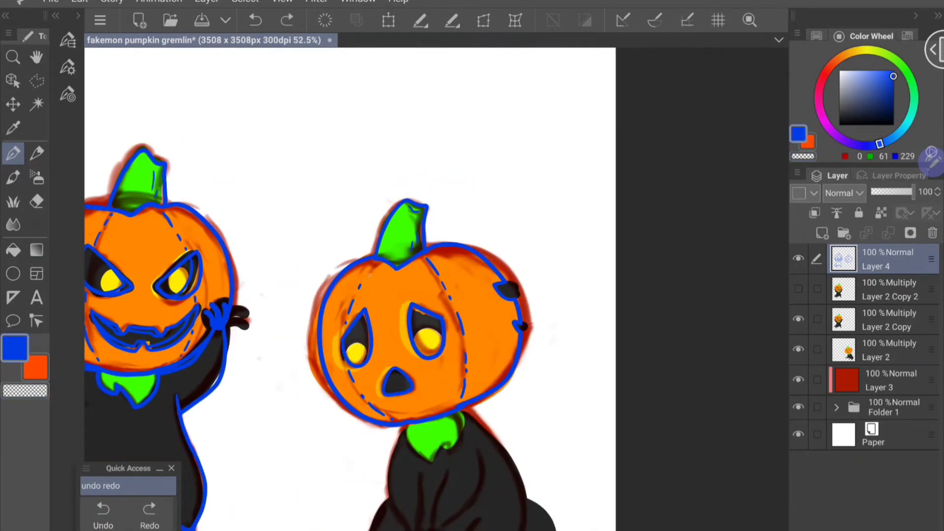
{"action": "scroll", "coordinate": [415, 296], "scroll_direction": "down", "scroll_amount": 2}
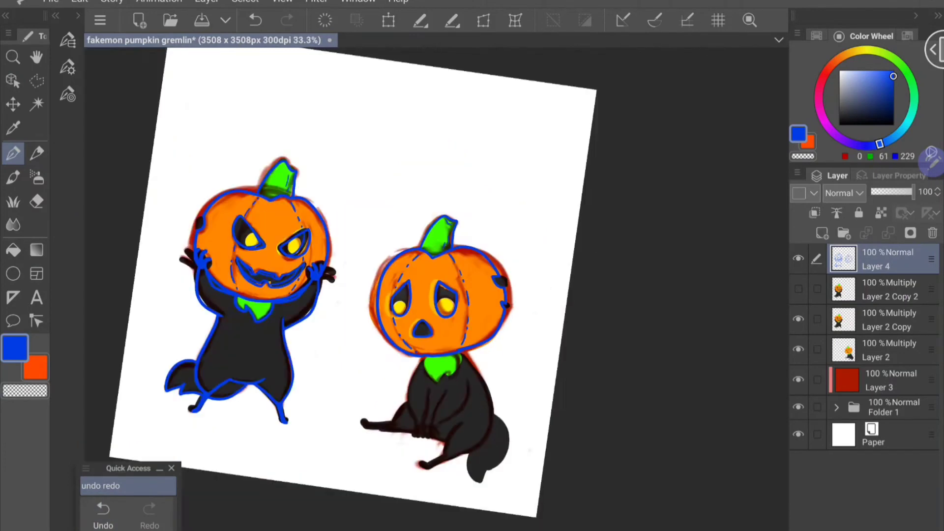
Outline the seated character's jagged collar, the front of its body, and both arms with their fingered hands
{"action": "scroll", "coordinate": [415, 296], "scroll_direction": "up", "scroll_amount": 4}
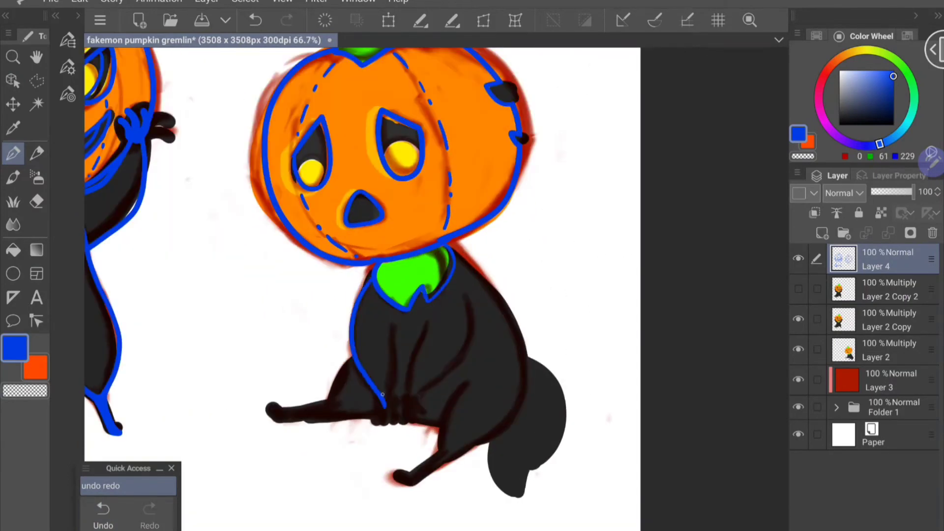
{"action": "left_click_drag", "start_coordinate": [425, 330], "coordinate": [408, 398]}
{"action": "left_click_drag", "start_coordinate": [465, 291], "coordinate": [419, 399]}
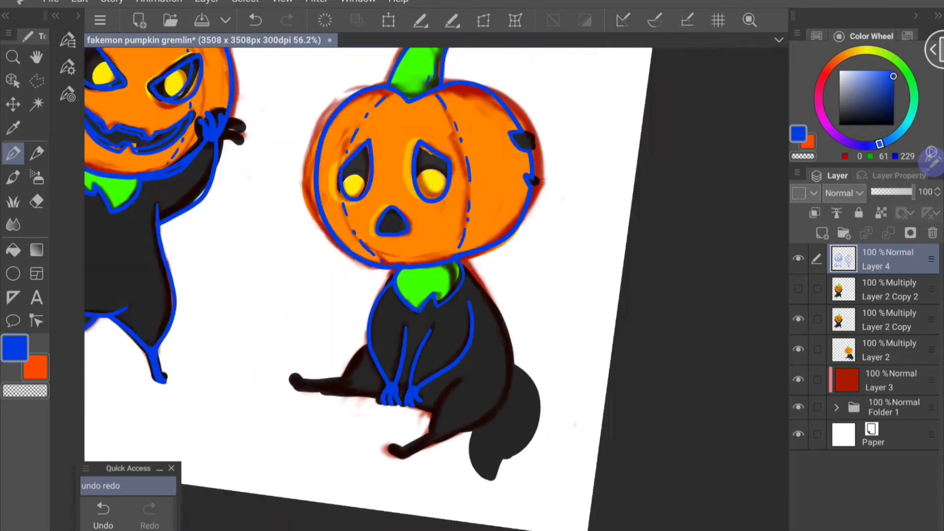
Draw the seated character's curved back and near thigh, continuing the line into the lower leg and foot
{"action": "left_click_drag", "start_coordinate": [469, 383], "coordinate": [443, 460]}
{"action": "left_click_drag", "start_coordinate": [452, 248], "coordinate": [409, 482]}
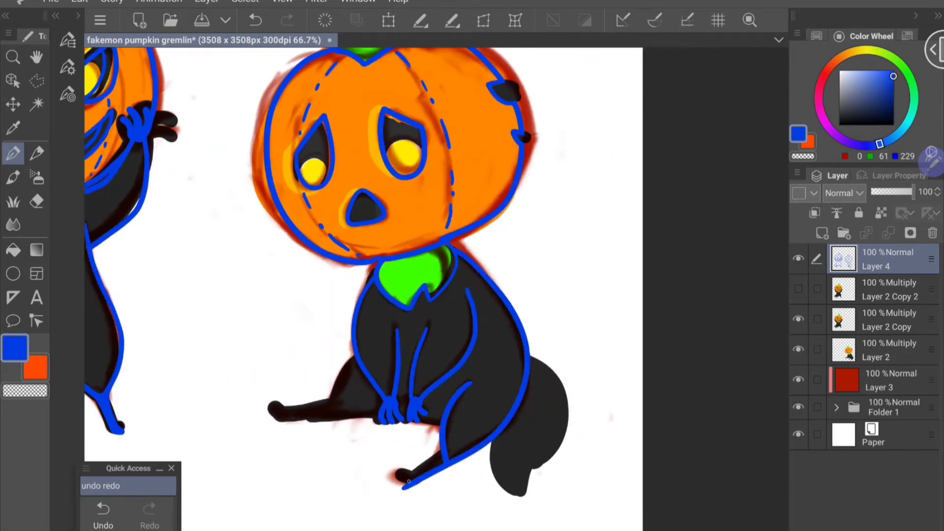
{"action": "key", "text": "ctrl+z"}
{"action": "scroll", "coordinate": [364, 266], "scroll_direction": "up", "scroll_amount": 3}
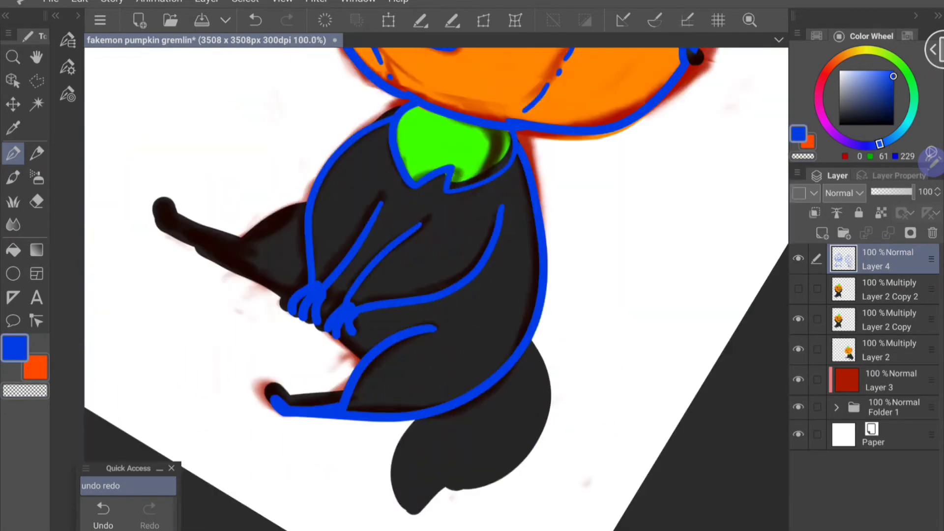
{"action": "scroll", "coordinate": [437, 290], "scroll_direction": "down", "scroll_amount": 2}
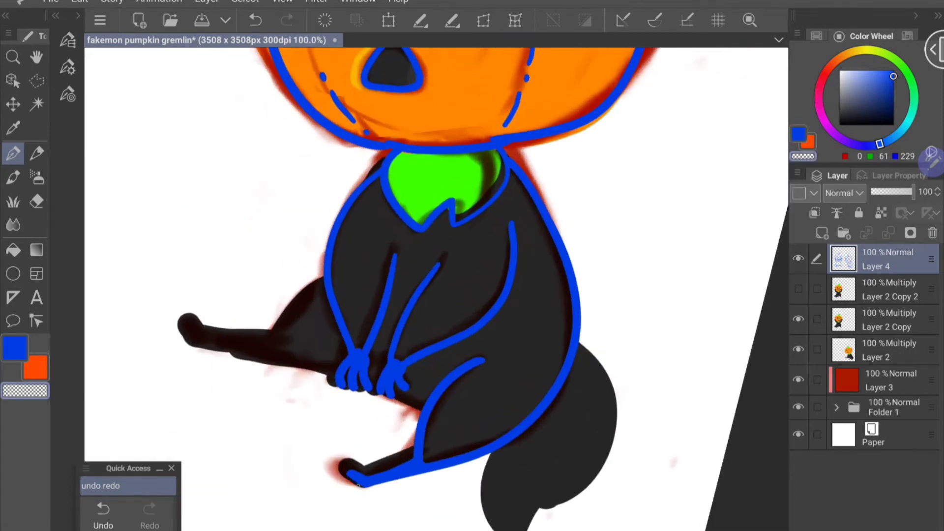
Outline the seated character's far thigh and its outstretched lower leg, ending in a small upturned foot
{"action": "scroll", "coordinate": [436, 289], "scroll_direction": "up", "scroll_amount": 3}
{"action": "scroll", "coordinate": [437, 289], "scroll_direction": "down", "scroll_amount": 2}
{"action": "left_click_drag", "start_coordinate": [320, 451], "coordinate": [492, 391]}
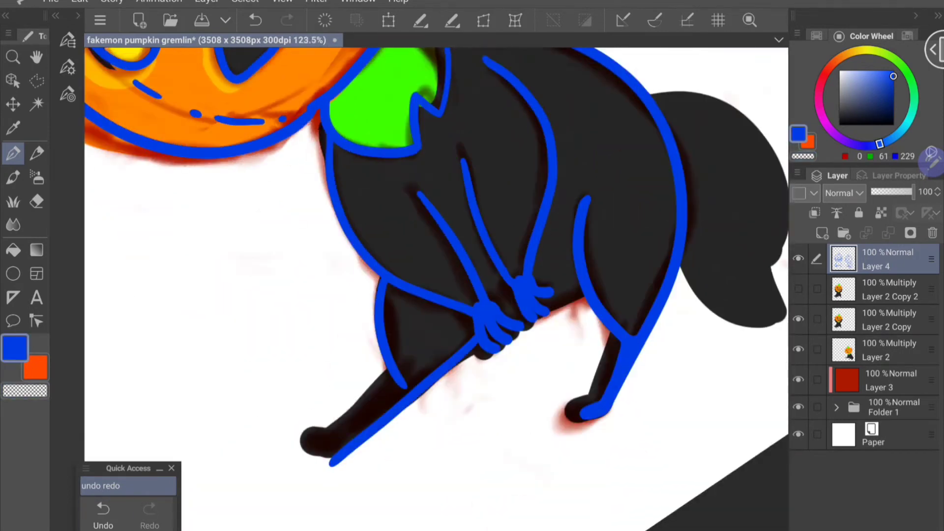
{"action": "scroll", "coordinate": [437, 289], "scroll_direction": "up", "scroll_amount": 1}
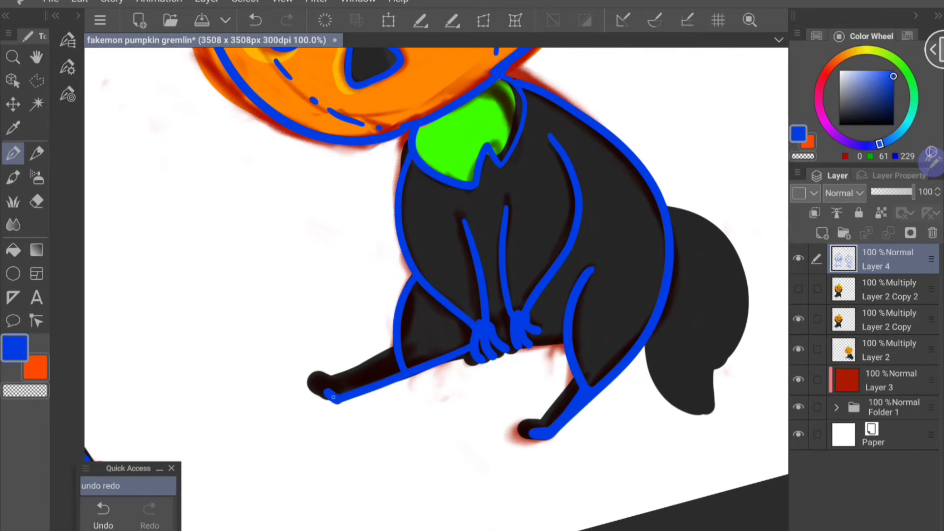
{"action": "scroll", "coordinate": [333, 396], "scroll_direction": "up", "scroll_amount": 2}
{"action": "scroll", "coordinate": [333, 397], "scroll_direction": "up", "scroll_amount": 4}
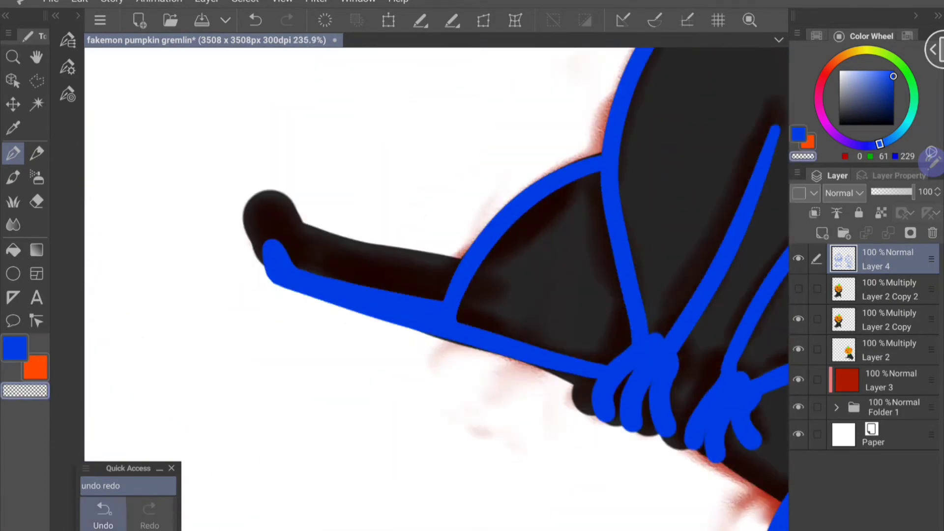
Refine the tip of the seated character's near foot, selecting it and reshaping its line with a mesh transformation
{"action": "scroll", "coordinate": [437, 289], "scroll_direction": "down", "scroll_amount": 2}
{"action": "scroll", "coordinate": [436, 289], "scroll_direction": "up", "scroll_amount": 2}
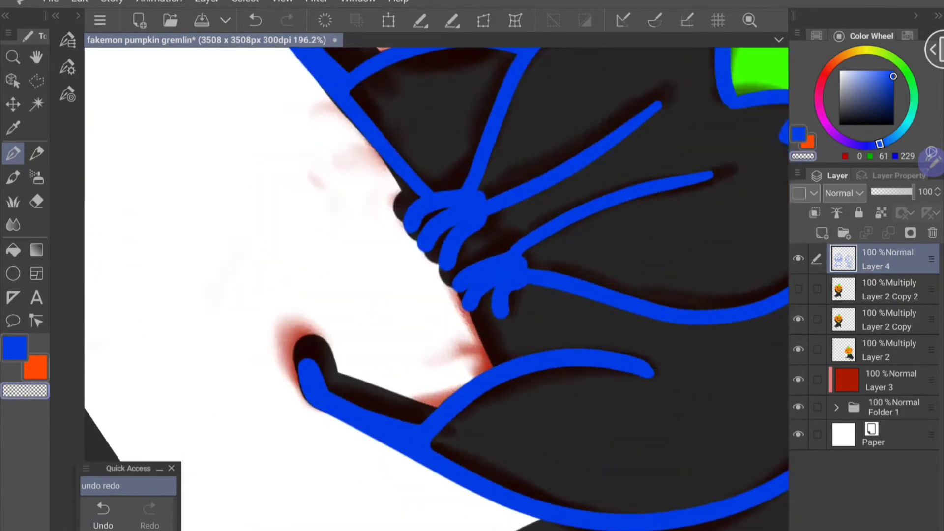
{"action": "scroll", "coordinate": [334, 345], "scroll_direction": "up", "scroll_amount": 1}
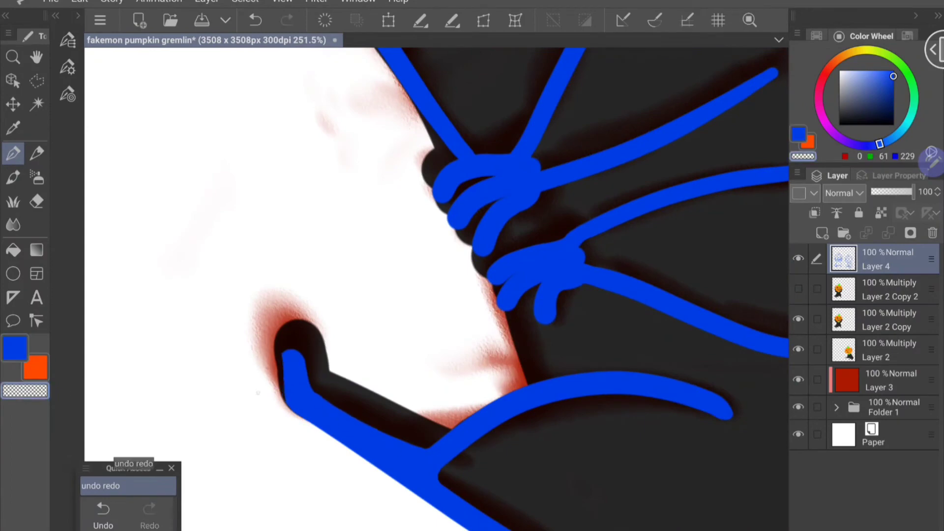
{"action": "left_click", "coordinate": [15, 350]}
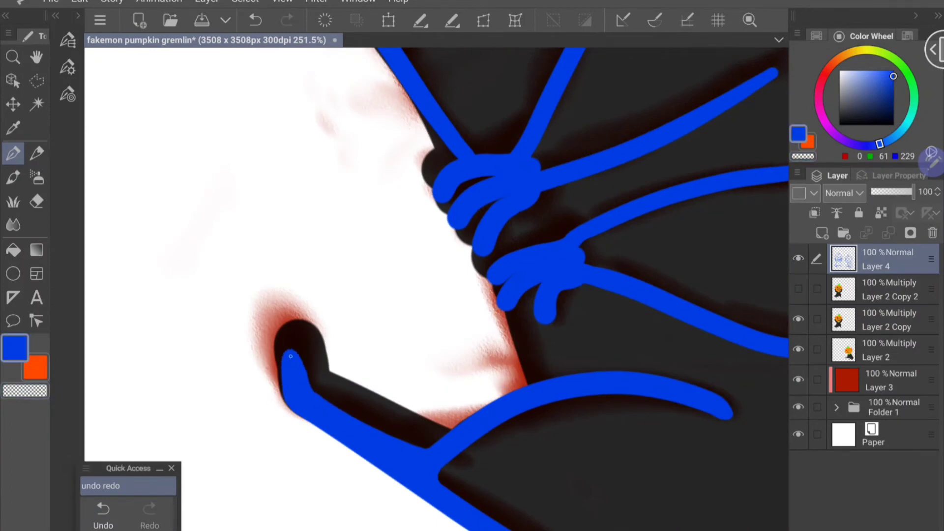
{"action": "scroll", "coordinate": [307, 398], "scroll_direction": "down", "scroll_amount": 2}
{"action": "scroll", "coordinate": [308, 397], "scroll_direction": "up", "scroll_amount": 1}
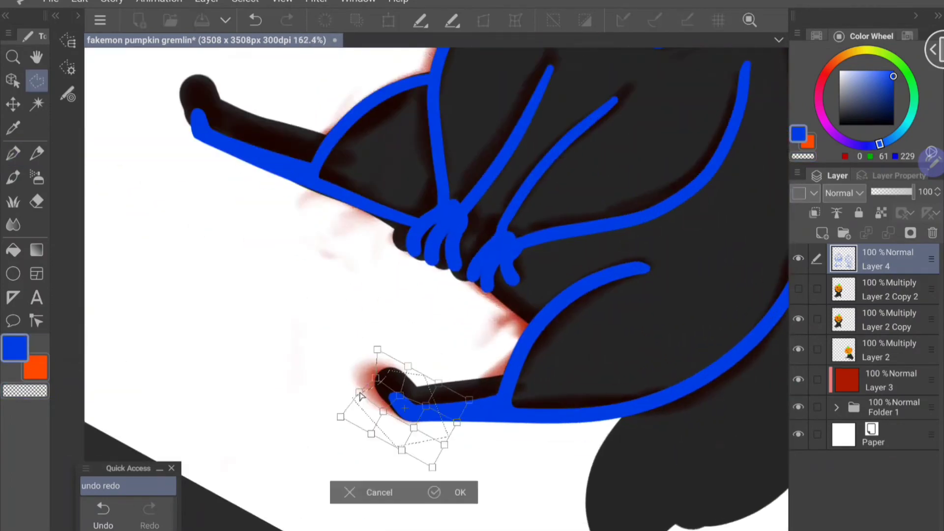
{"action": "scroll", "coordinate": [308, 398], "scroll_direction": "up", "scroll_amount": 3}
{"action": "key", "text": "c"}
{"action": "scroll", "coordinate": [316, 293], "scroll_direction": "down", "scroll_amount": 3}
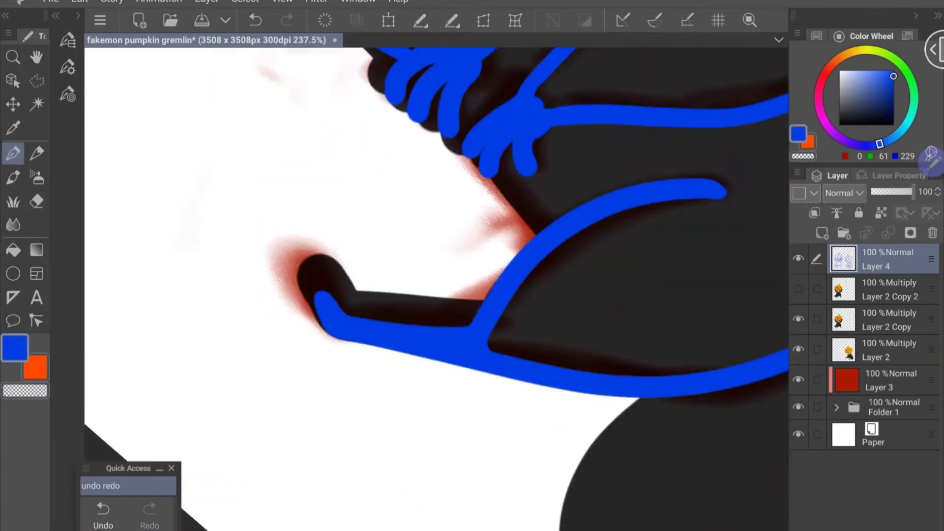
{"action": "scroll", "coordinate": [316, 294], "scroll_direction": "up", "scroll_amount": 2}
{"action": "scroll", "coordinate": [316, 293], "scroll_direction": "down", "scroll_amount": 3}
{"action": "scroll", "coordinate": [318, 268], "scroll_direction": "up", "scroll_amount": 2}
{"action": "scroll", "coordinate": [318, 267], "scroll_direction": "down", "scroll_amount": 3}
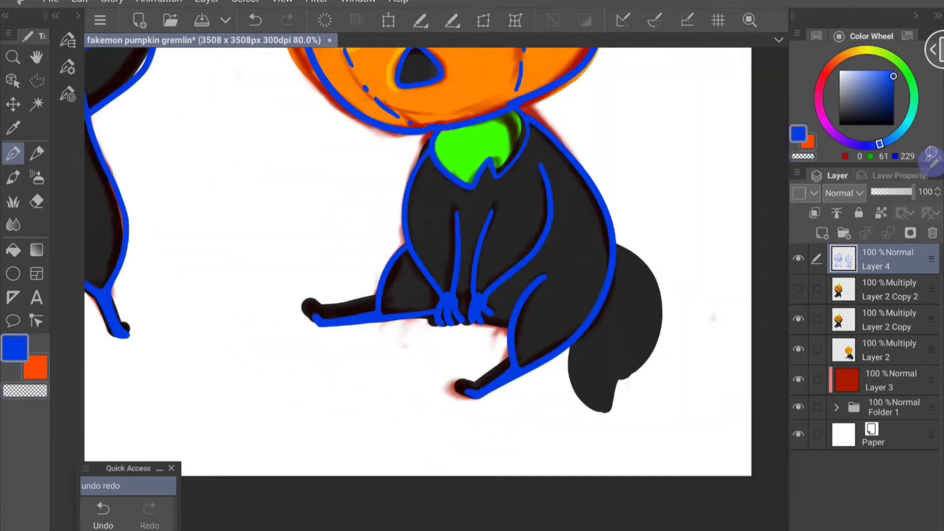
Hide the coloured sketch layers and draw inner depth lines inside the seated character's two eyes
{"action": "key", "text": "ctrl+z"}
{"action": "scroll", "coordinate": [320, 286], "scroll_direction": "up", "scroll_amount": 2}
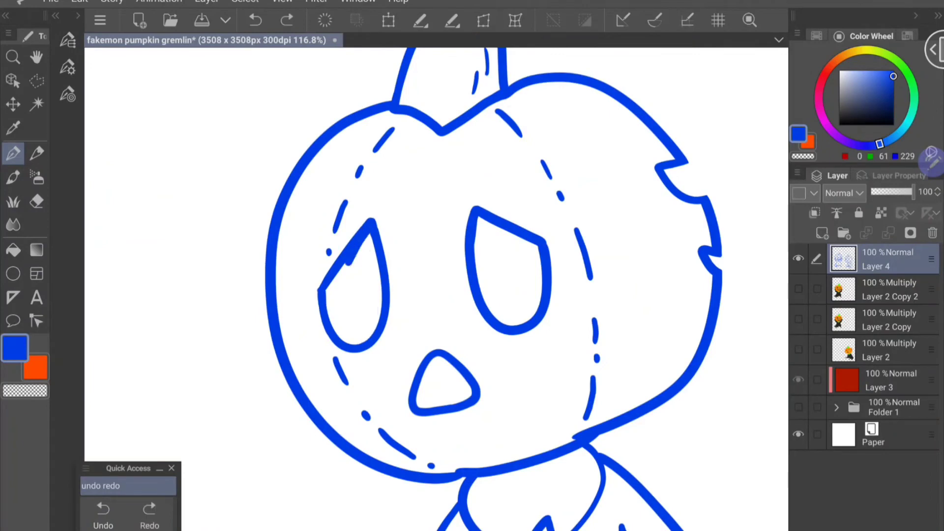
{"action": "mouse_move", "coordinate": [353, 250]}
{"action": "left_mouse_down"}
{"action": "mouse_move", "coordinate": [343, 278]}
{"action": "mouse_move", "coordinate": [365, 339]}
{"action": "left_mouse_up"}
{"action": "left_click", "coordinate": [104, 512]}
{"action": "left_click_drag", "start_coordinate": [353, 251], "coordinate": [365, 340]}
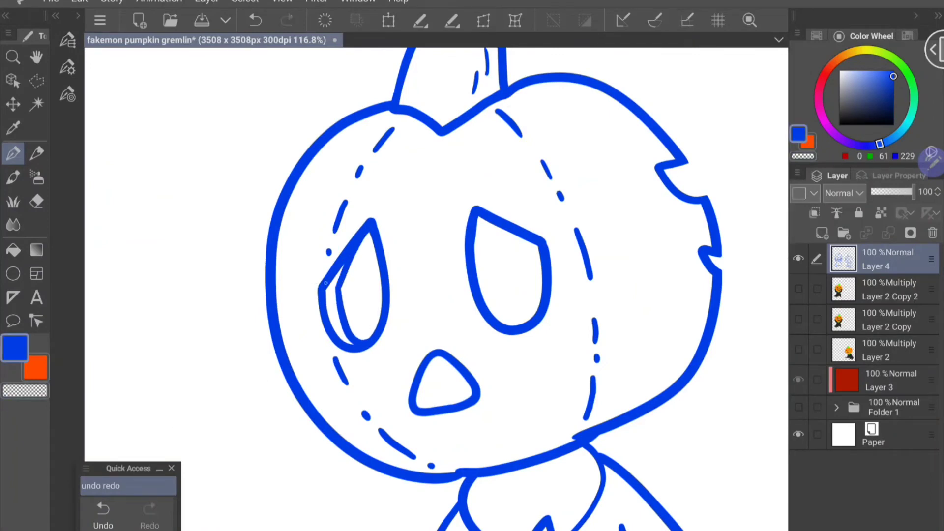
{"action": "scroll", "coordinate": [340, 281], "scroll_direction": "down", "scroll_amount": 2}
{"action": "scroll", "coordinate": [389, 288], "scroll_direction": "up", "scroll_amount": 3}
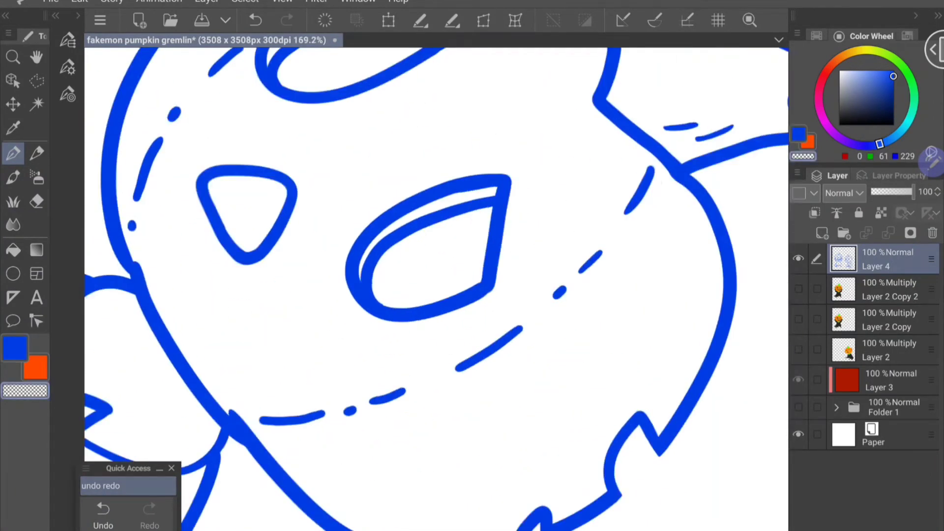
{"action": "scroll", "coordinate": [383, 291], "scroll_direction": "down", "scroll_amount": 3}
{"action": "left_click_drag", "start_coordinate": [379, 294], "coordinate": [386, 346]}
{"action": "key", "text": "ctrl+z"}
{"action": "scroll", "coordinate": [384, 291], "scroll_direction": "up", "scroll_amount": 3}
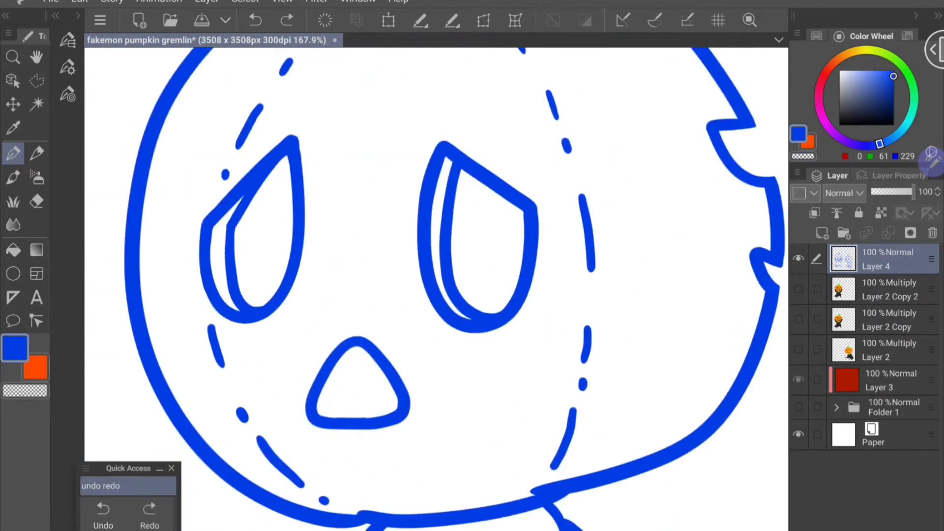
Draw an inner depth line inside the seated character's rounded triangular mouth
{"action": "left_click_drag", "start_coordinate": [332, 374], "coordinate": [376, 416]}
{"action": "key", "text": "c"}
{"action": "key", "text": "c"}
{"action": "scroll", "coordinate": [355, 384], "scroll_direction": "up", "scroll_amount": 3}
{"action": "key", "text": "c"}
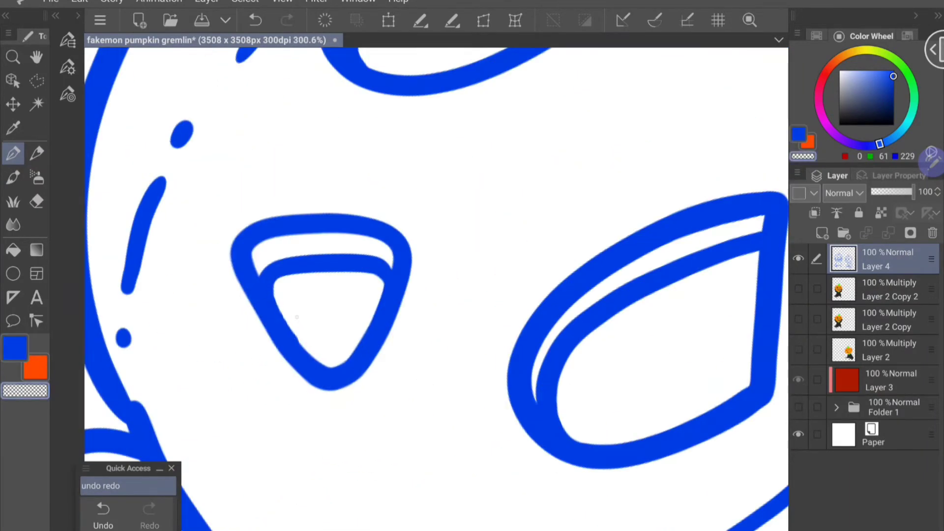
{"action": "left_click_drag", "start_coordinate": [255, 334], "coordinate": [296, 378]}
{"action": "key", "text": "ctrl+z"}
{"action": "scroll", "coordinate": [437, 290], "scroll_direction": "down", "scroll_amount": 4}
{"action": "key", "text": "c"}
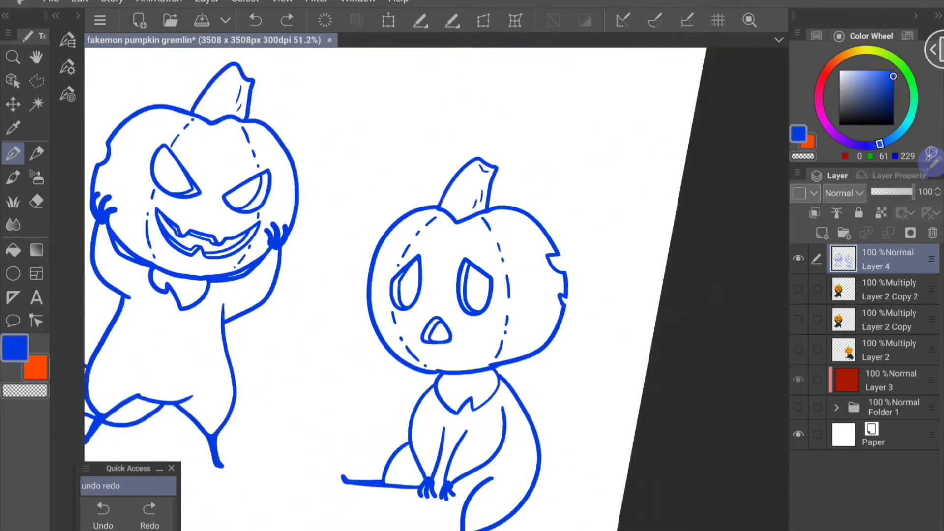
Show the seated character's coloured sketch again beneath the blue line art
{"action": "scroll", "coordinate": [438, 290], "scroll_direction": "up", "scroll_amount": 2}
{"action": "left_click", "coordinate": [799, 407]}
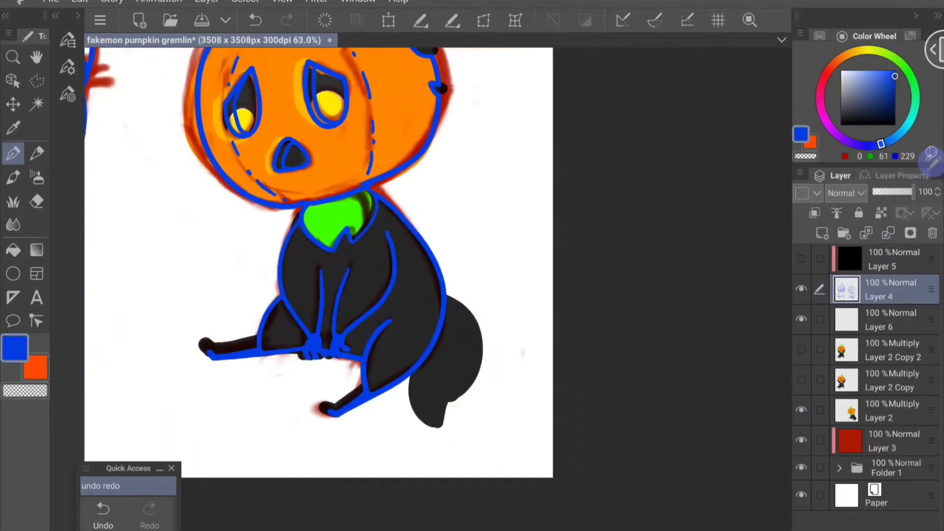
{"action": "scroll", "coordinate": [408, 385], "scroll_direction": "up", "scroll_amount": 2}
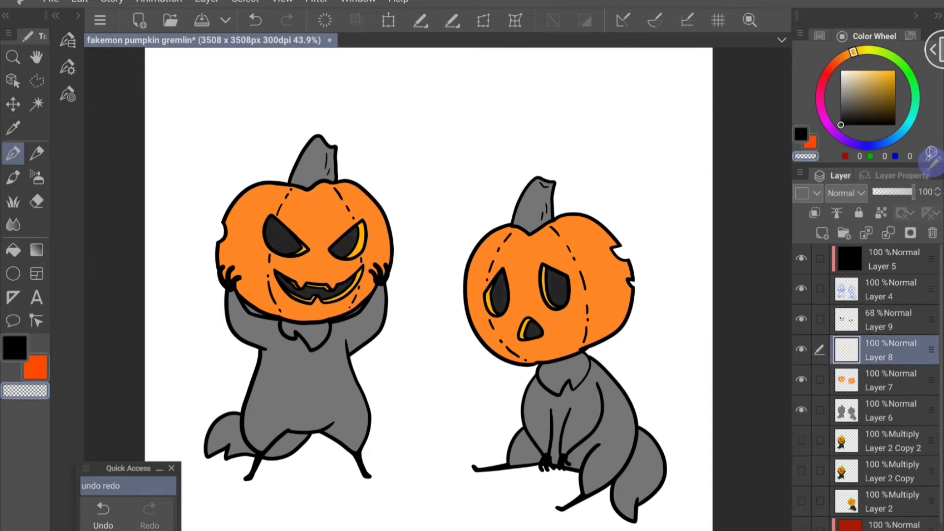
Sample the dark grey (38, 38, 38) used in the eyes and fill both characters' bodies and tails on a new layer above Layer 9
{"action": "scroll", "coordinate": [437, 289], "scroll_direction": "up", "scroll_amount": 5}
{"action": "scroll", "coordinate": [438, 290], "scroll_direction": "down", "scroll_amount": 5}
{"action": "scroll", "coordinate": [437, 289], "scroll_direction": "up", "scroll_amount": 8}
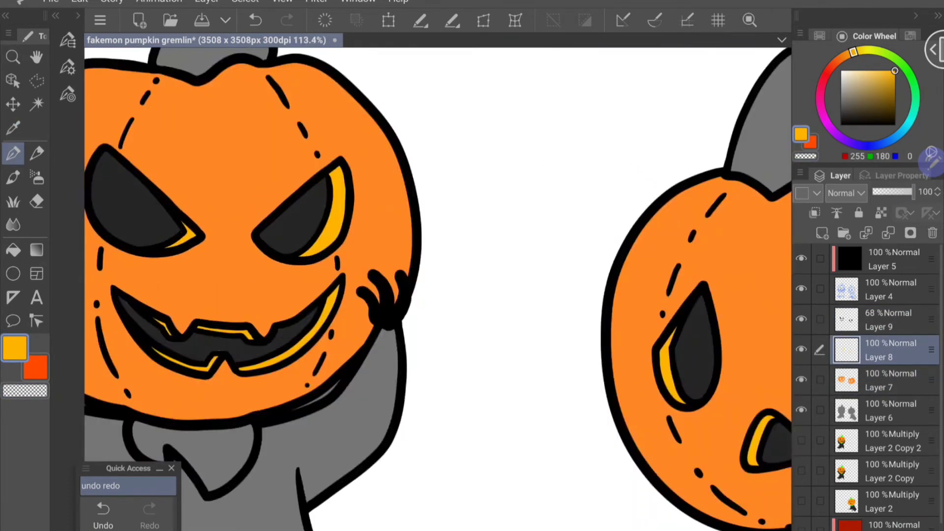
{"action": "left_click", "coordinate": [886, 320]}
{"action": "scroll", "coordinate": [438, 289], "scroll_direction": "down", "scroll_amount": 5}
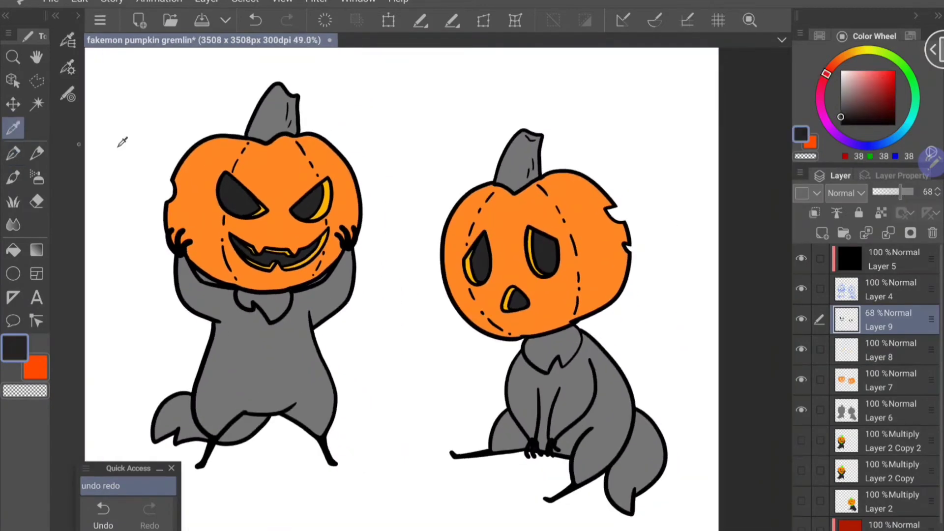
{"action": "left_click", "coordinate": [885, 289]}
{"action": "key", "text": "w"}
{"action": "left_click", "coordinate": [630, 459]}
{"action": "key", "text": "alt+Delete"}
{"action": "scroll", "coordinate": [402, 289], "scroll_direction": "down", "scroll_amount": 1}
{"action": "key", "text": "ctrl+d"}
{"action": "key", "text": "p"}
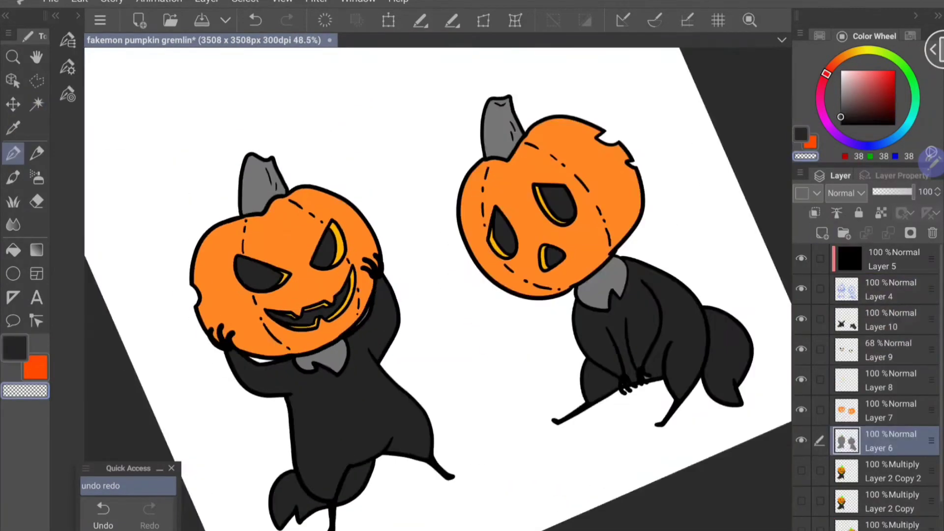
Select both characters' stems and collars on the line art and fill them with bright green on another new layer
{"action": "scroll", "coordinate": [402, 290], "scroll_direction": "down", "scroll_amount": 1}
{"action": "key", "text": "ctrl+shift+n"}
{"action": "key", "text": "w"}
{"action": "left_click", "coordinate": [291, 177]}
{"action": "left_click", "coordinate": [509, 216], "text": "shift"}
{"action": "left_click", "coordinate": [283, 347], "text": "shift"}
{"action": "left_click", "coordinate": [534, 384], "text": "shift"}
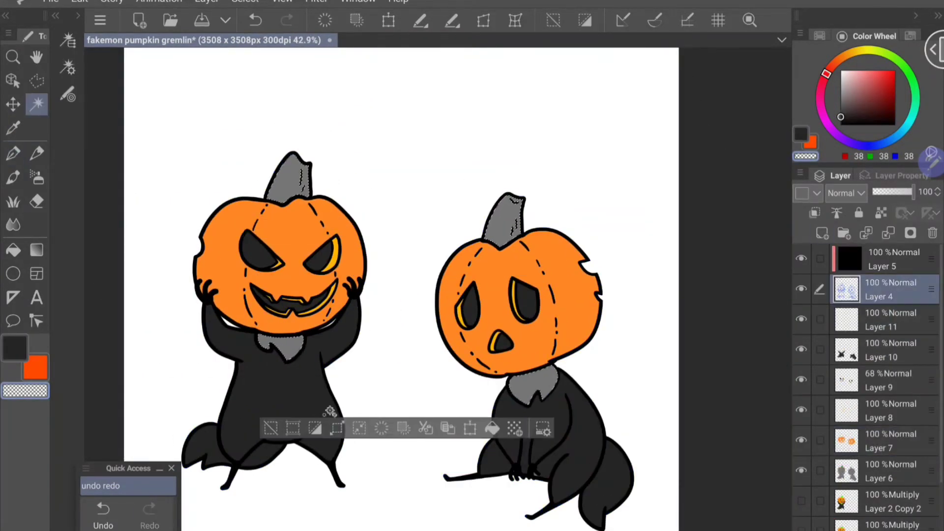
{"action": "key", "text": "alt+Delete"}
{"action": "scroll", "coordinate": [401, 290], "scroll_direction": "down", "scroll_amount": 1}
{"action": "key", "text": "ctrl+d"}
{"action": "scroll", "coordinate": [401, 290], "scroll_direction": "down", "scroll_amount": 1}
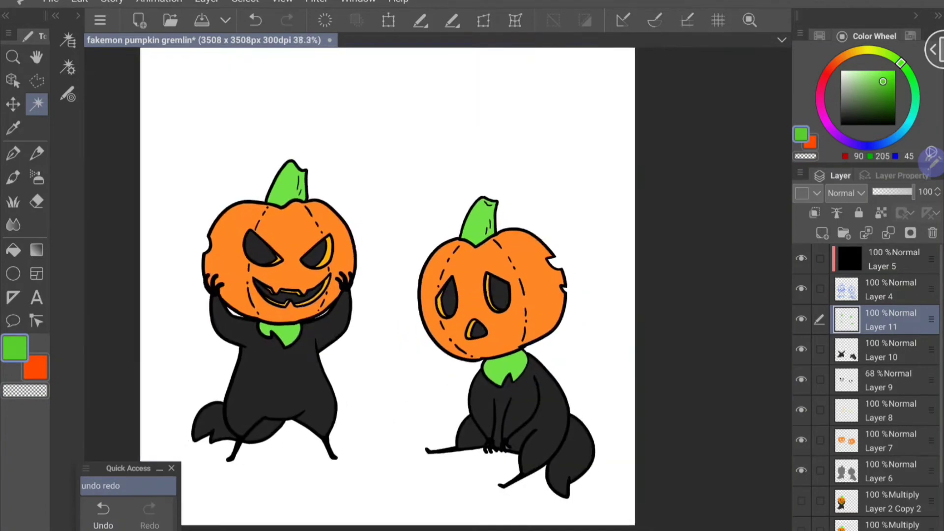
Paint round yellow (255, 220, 0) pupils in the characters' eyes on a new layer directly above Layer 9
{"action": "left_click", "coordinate": [890, 380]}
{"action": "key", "text": "ctrl+shift+n"}
{"action": "left_click", "coordinate": [866, 50]}
{"action": "key", "text": "p"}
{"action": "key", "text": "ctrl+z"}
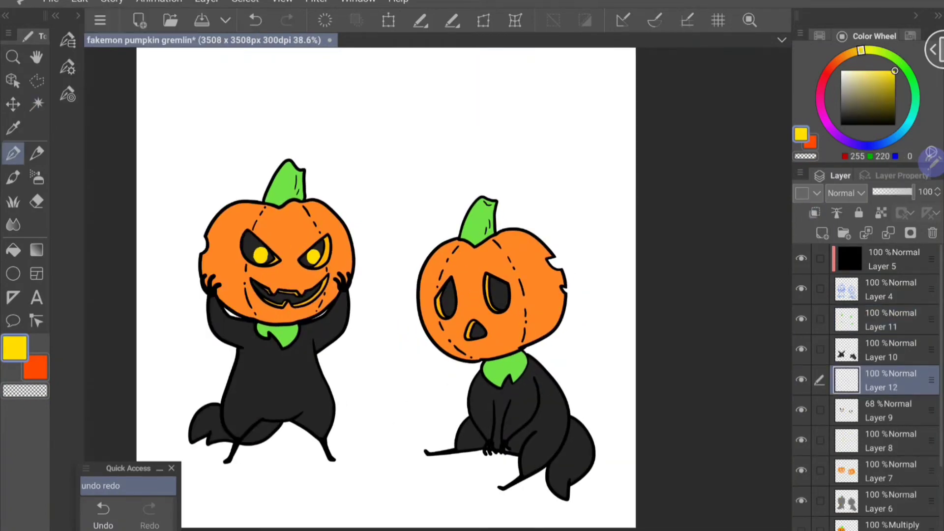
Try a white highlight inside the seated character's pupil and undo it
{"action": "left_click", "coordinate": [841, 70]}
{"action": "left_click", "coordinate": [104, 514]}
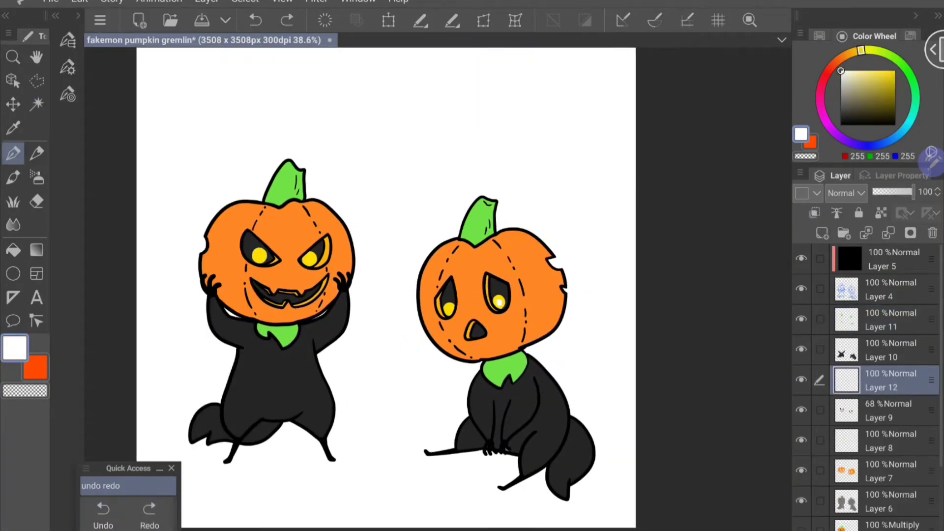
{"action": "key", "text": "ctrl+z"}
{"action": "key", "text": "ctrl+z"}
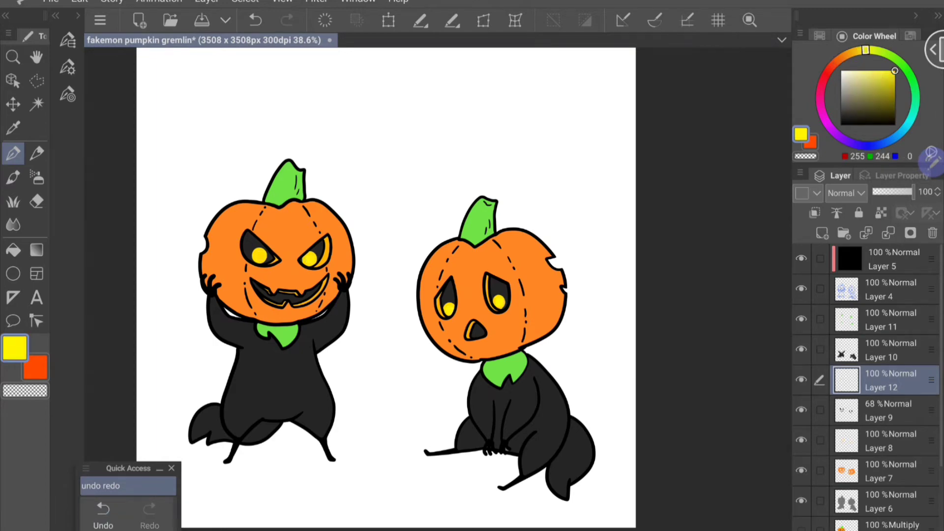
Brighten the pupils with lighter yellow (255, 246, 56) and group the colour layers in a folder
{"action": "key", "text": "ctrl+minus"}
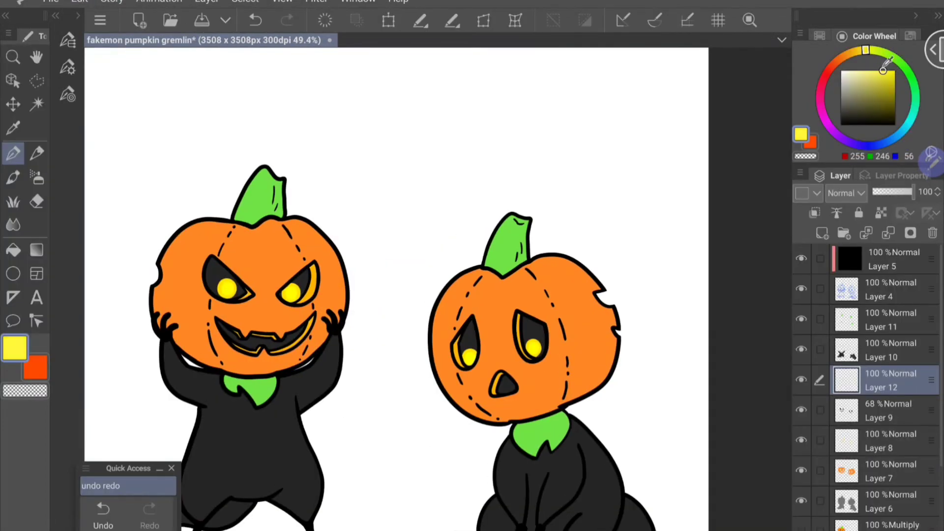
{"action": "key", "text": "g"}
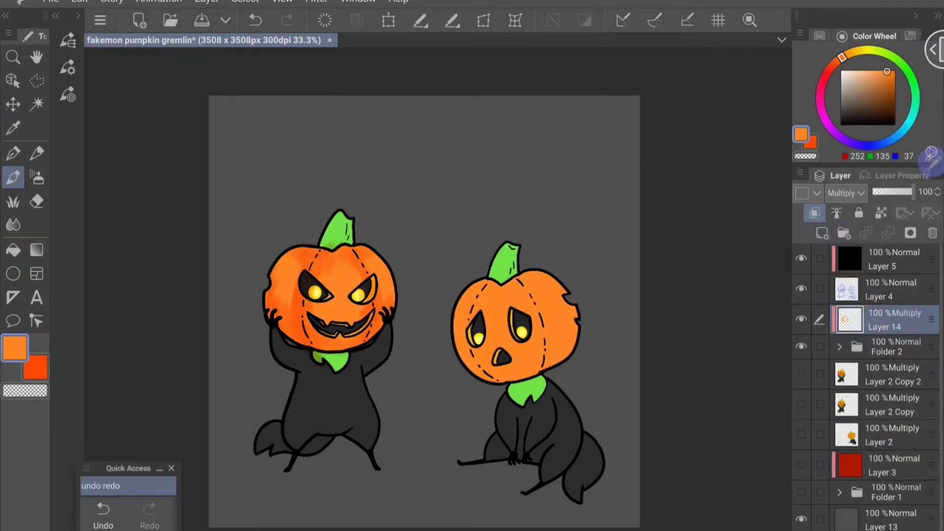
Blend the orange shading on the standing pumpkin and shade the seated pumpkin's segments on the clipped Multiply layer
{"action": "left_click", "coordinate": [25, 391]}
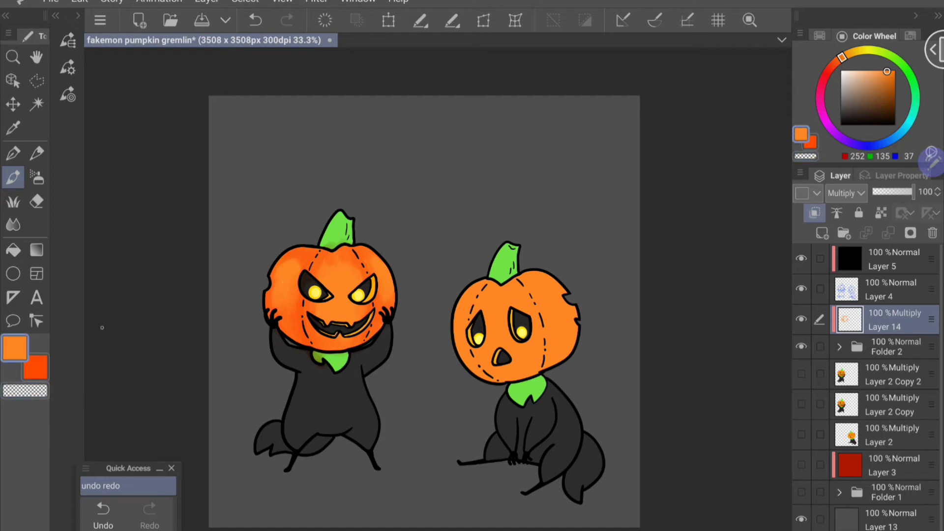
{"action": "key", "text": "c"}
{"action": "left_click_drag", "start_coordinate": [492, 283], "coordinate": [472, 339]}
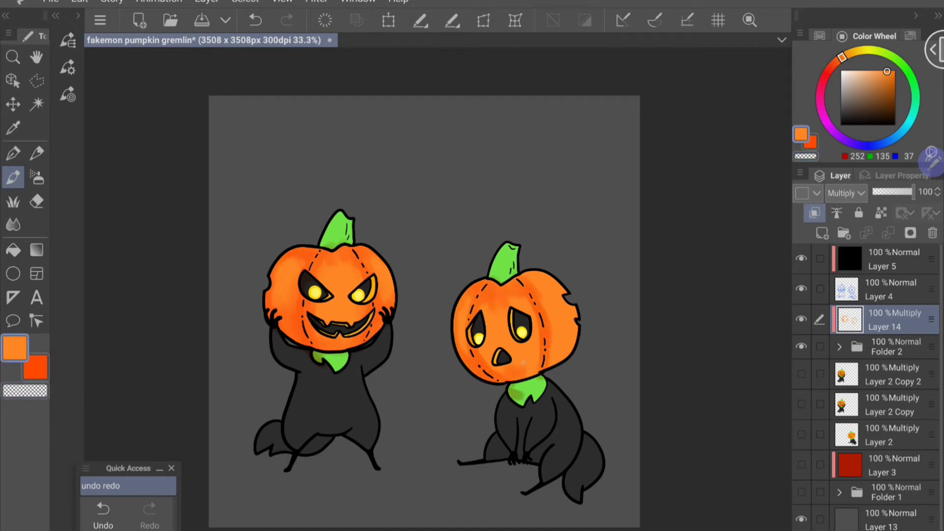
{"action": "left_click_drag", "start_coordinate": [566, 280], "coordinate": [561, 364]}
{"action": "key", "text": "c"}
{"action": "key", "text": "c"}
{"action": "key", "text": "c"}
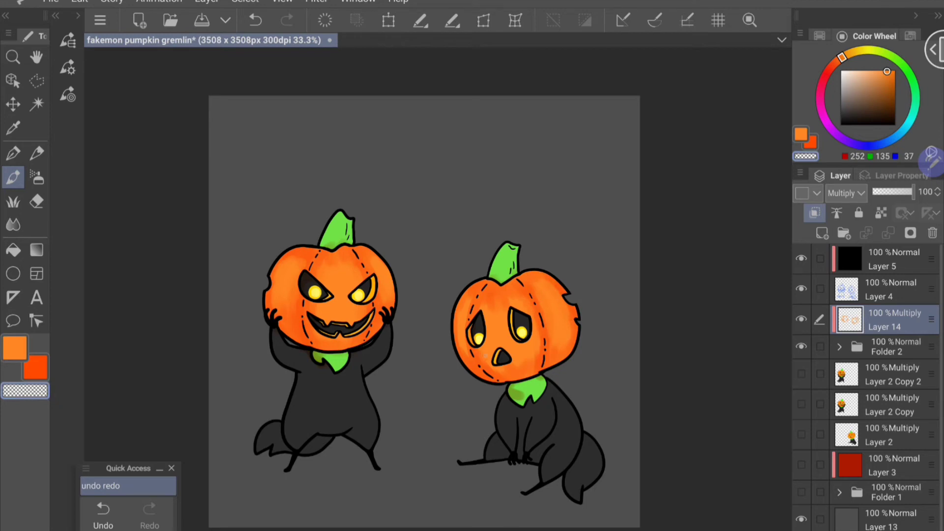
Clear the shading from the seated character's collar and shade the base of its stem, blending it upwards
{"action": "key", "text": "c"}
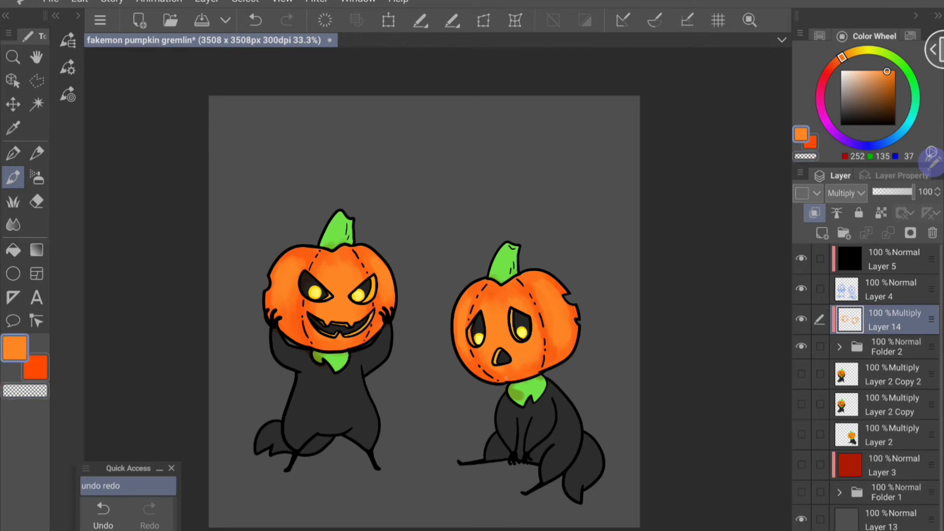
{"action": "key", "text": "c"}
{"action": "key", "text": "c"}
{"action": "key", "text": "c"}
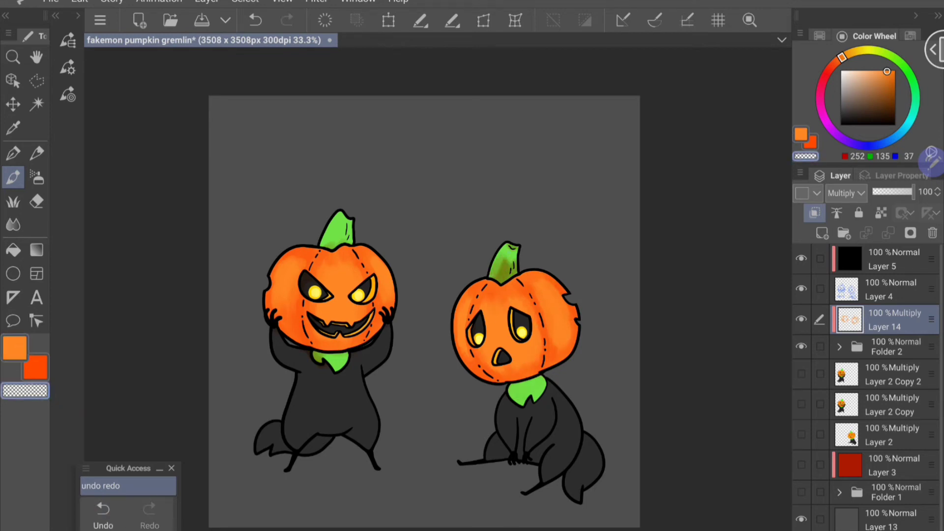
{"action": "key", "text": "c"}
{"action": "key", "text": "c"}
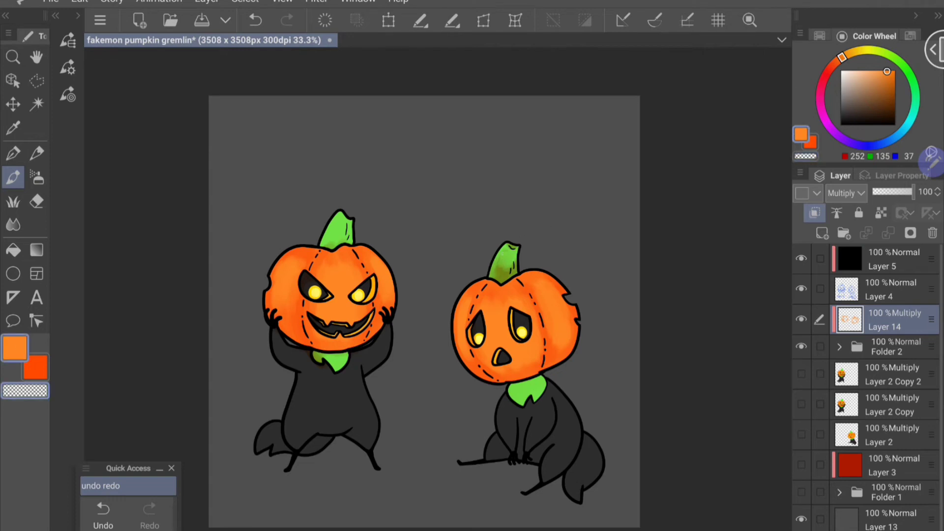
Shade the standing character's stem with the same orange and clear the shading from its collar
{"action": "key", "text": "c"}
{"action": "key", "text": "c"}
{"action": "key", "text": "c"}
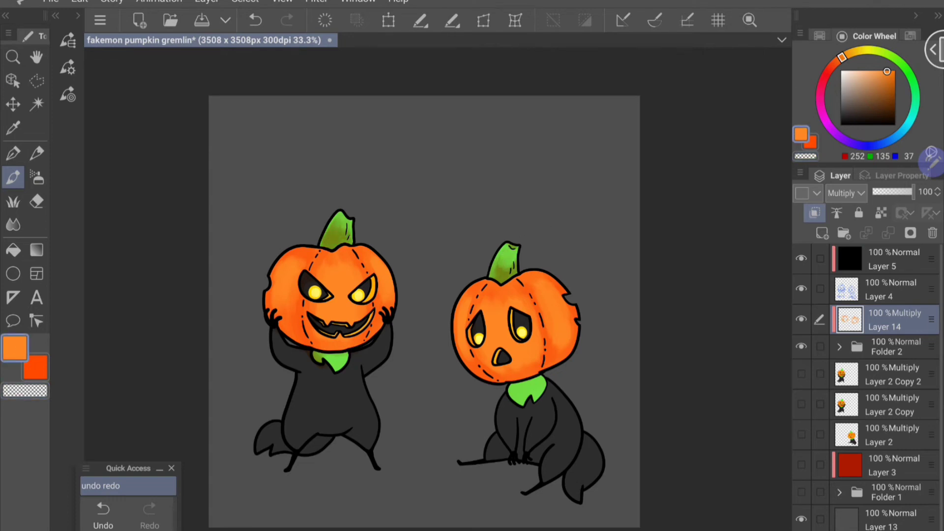
{"action": "key", "text": "c"}
{"action": "key", "text": "c"}
{"action": "key", "text": "c"}
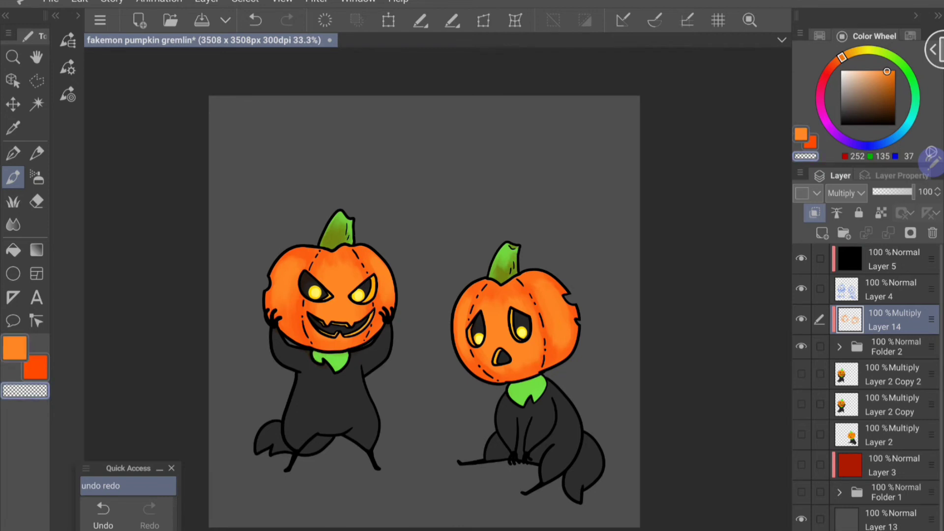
Shade the seated character's collar, chest, back and tail with orange on the Multiply layer
{"action": "key", "text": "c"}
{"action": "left_click_drag", "start_coordinate": [512, 394], "coordinate": [538, 384]}
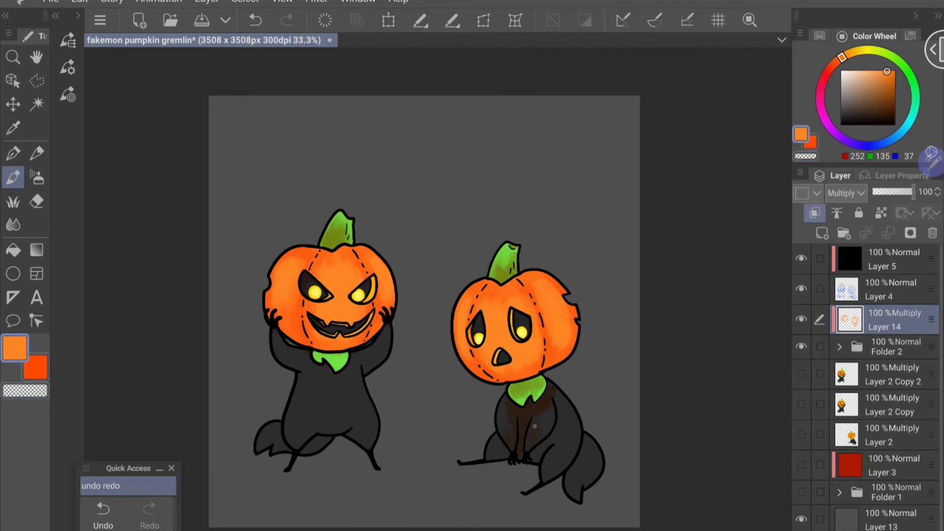
{"action": "key", "text": "c"}
{"action": "key", "text": "c"}
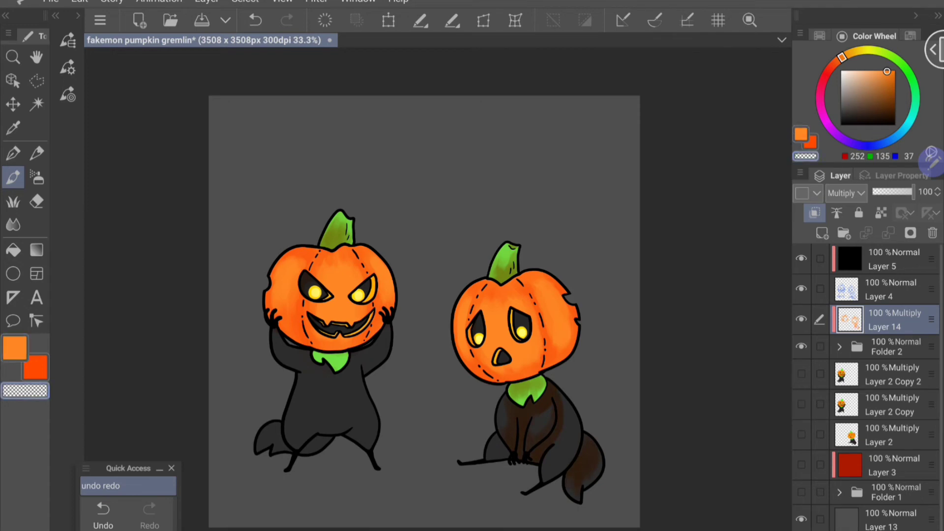
{"action": "key", "text": "c"}
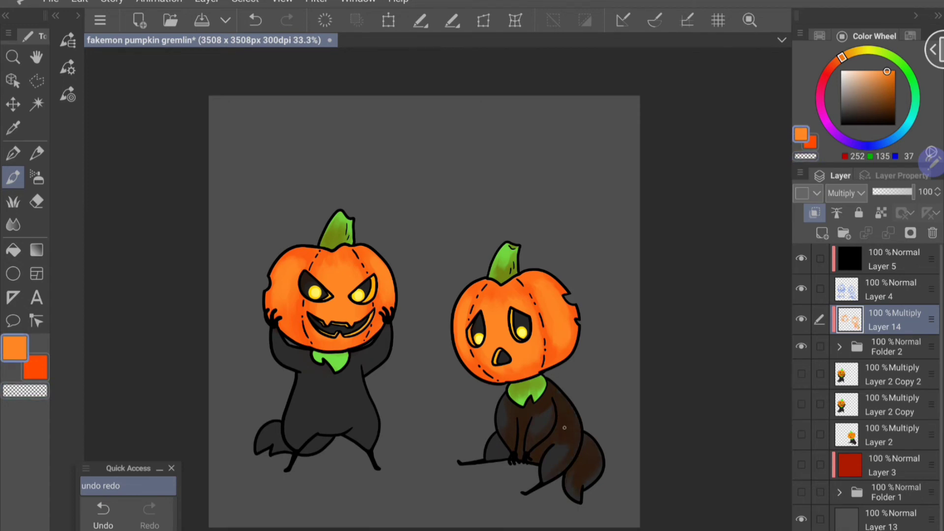
Blend the seated character's body shading across its legs, back and tail, alternating orange with transparent strokes to keep lighter patches
{"action": "key", "text": "c"}
{"action": "key", "text": "ctrl+z"}
{"action": "key", "text": "c"}
{"action": "key", "text": "c"}
{"action": "key", "text": "c"}
{"action": "key", "text": "c"}
{"action": "key", "text": "c"}
{"action": "key", "text": "c"}
{"action": "key", "text": "c"}
{"action": "key", "text": "c"}
{"action": "key", "text": "c"}
{"action": "key", "text": "c"}
{"action": "key", "text": "c"}
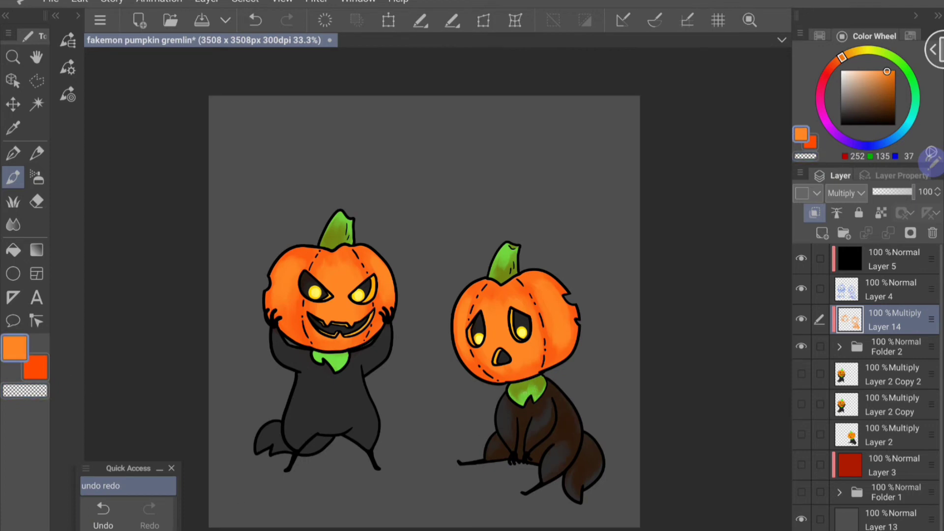
{"action": "key", "text": "c"}
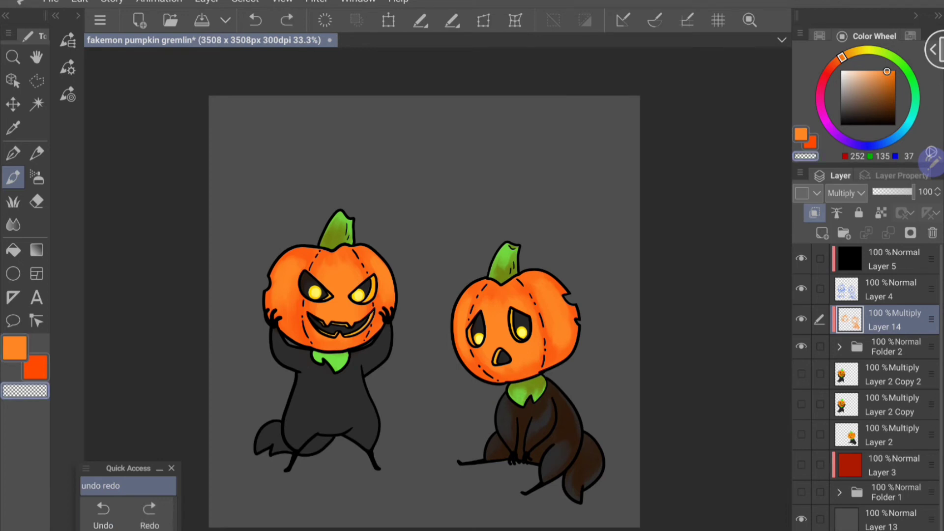
Shade the standing character's body, arms, tail and collar with orange, lightening the lower part of the collar
{"action": "key", "text": "c"}
{"action": "key", "text": "ctrl+z"}
{"action": "key", "text": "ctrl+y"}
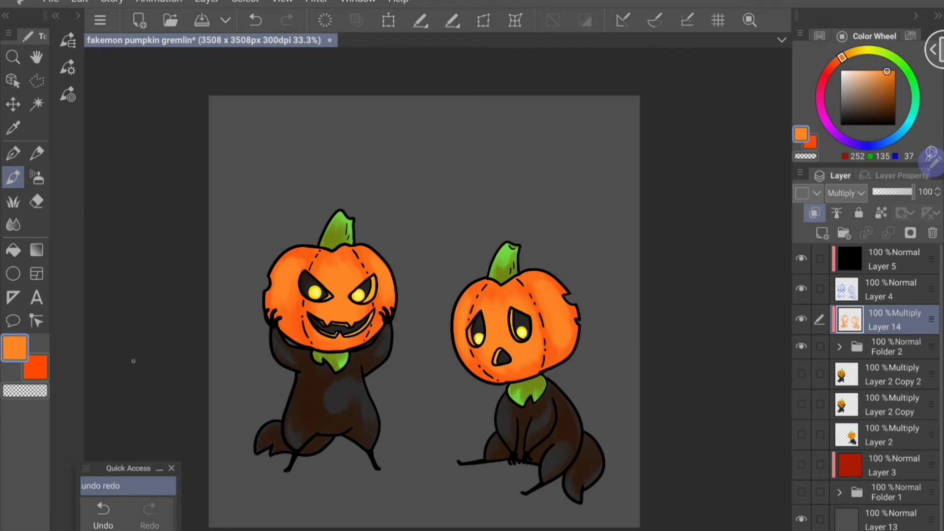
{"action": "key", "text": "c"}
{"action": "left_click_drag", "start_coordinate": [336, 362], "coordinate": [341, 367]}
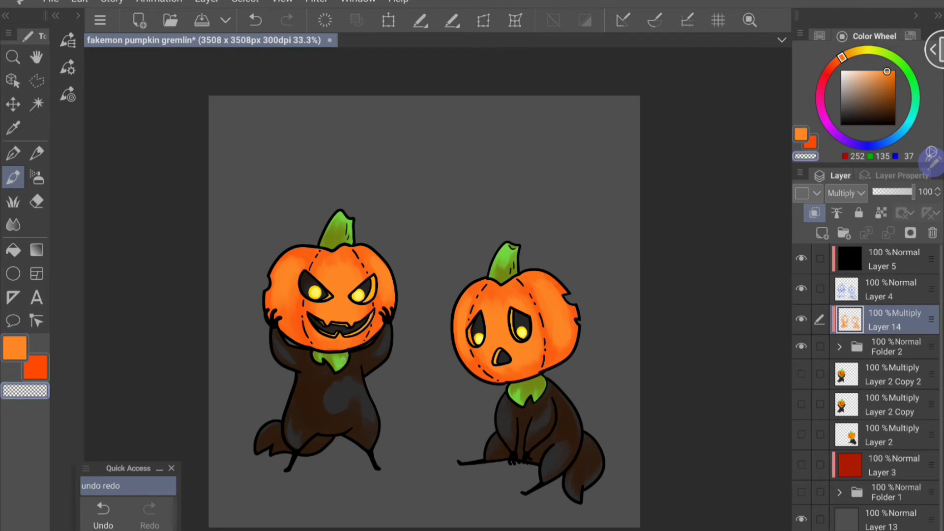
Soften the light patch on the standing character's belly, alternating transparent and orange strokes
{"action": "key", "text": "c"}
{"action": "key", "text": "c"}
{"action": "key", "text": "c"}
{"action": "key", "text": "c"}
{"action": "key", "text": "c"}
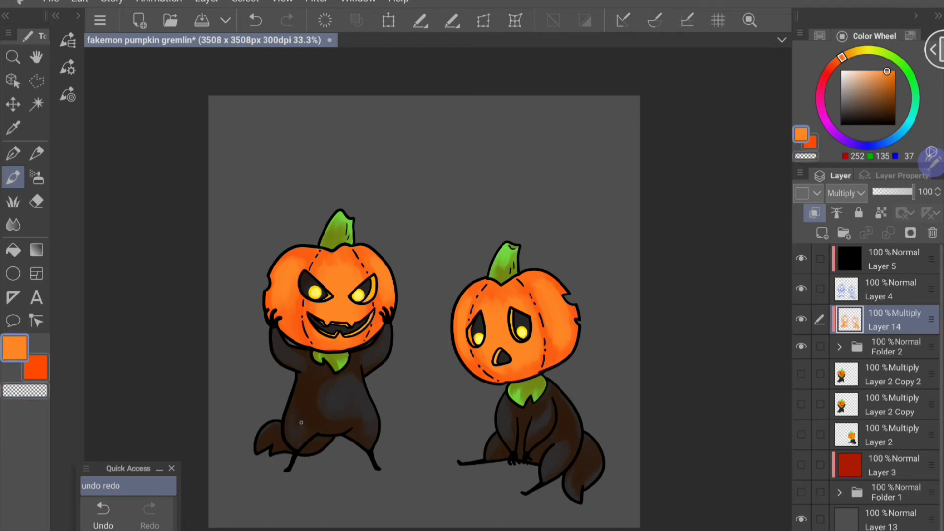
{"action": "key", "text": "c"}
{"action": "key", "text": "c"}
{"action": "key", "text": "c"}
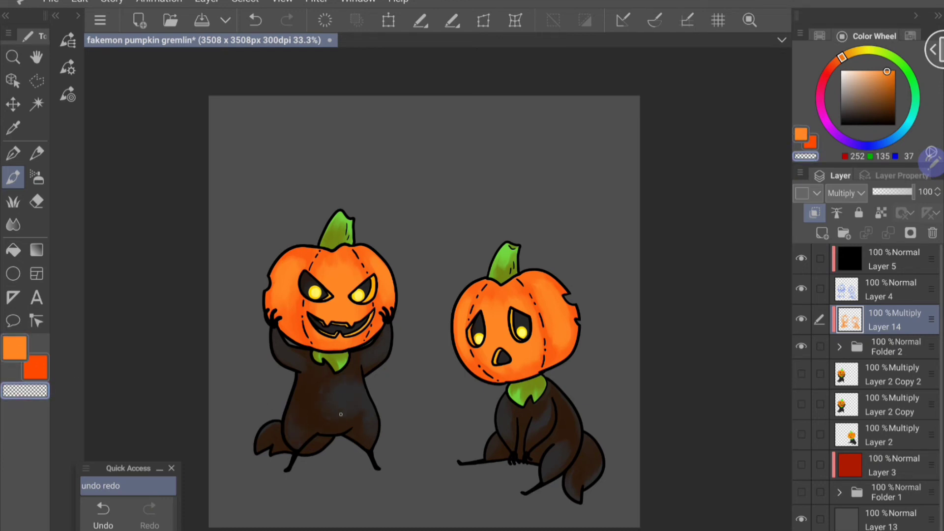
Blend the shading along the standing character's sides, hips and raised arms
{"action": "key", "text": "c"}
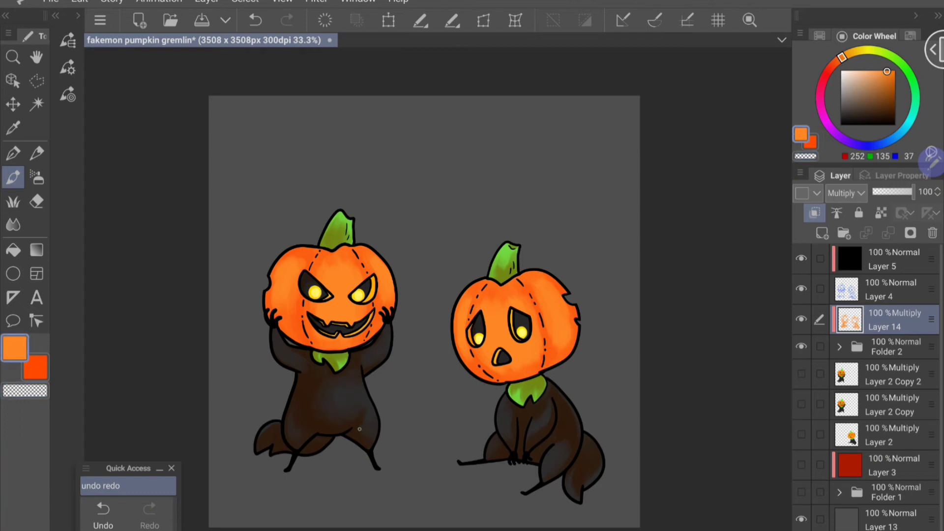
{"action": "key", "text": "c"}
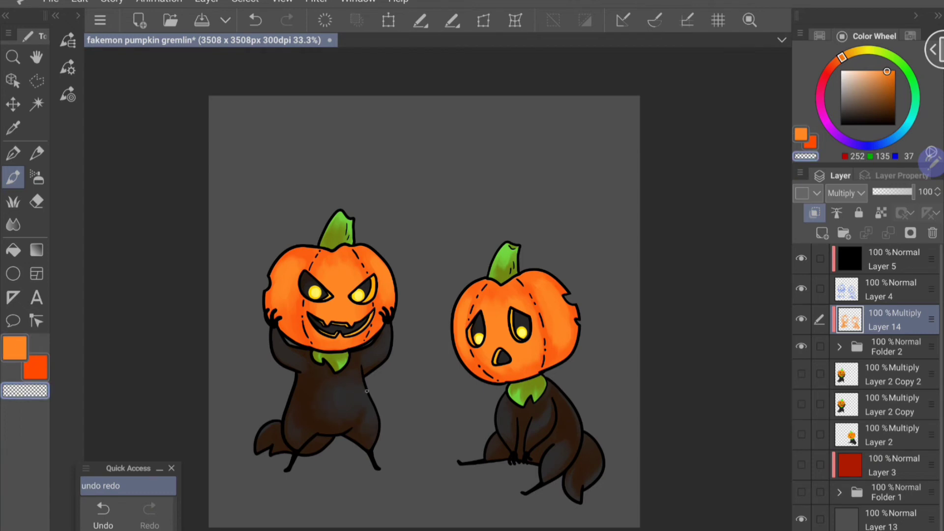
{"action": "key", "text": "c"}
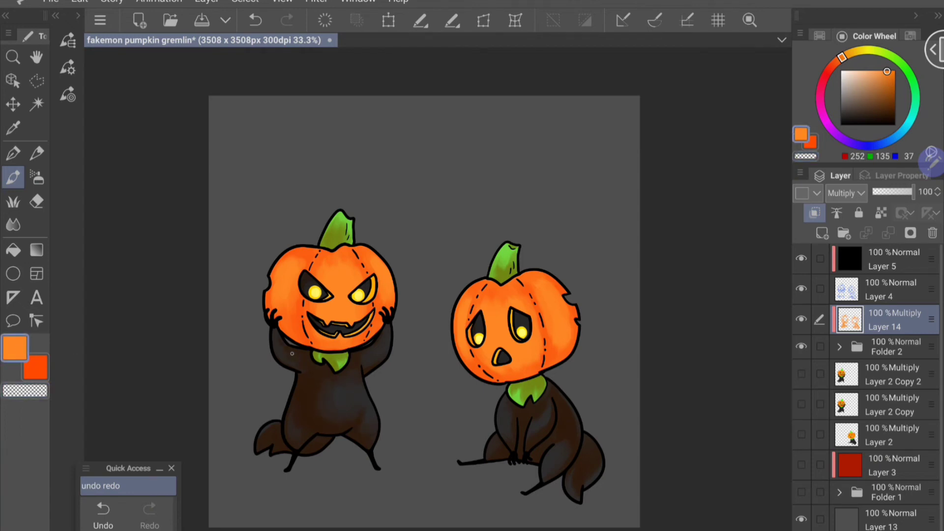
{"action": "key", "text": "c"}
{"action": "key", "text": "c"}
{"action": "key", "text": "c"}
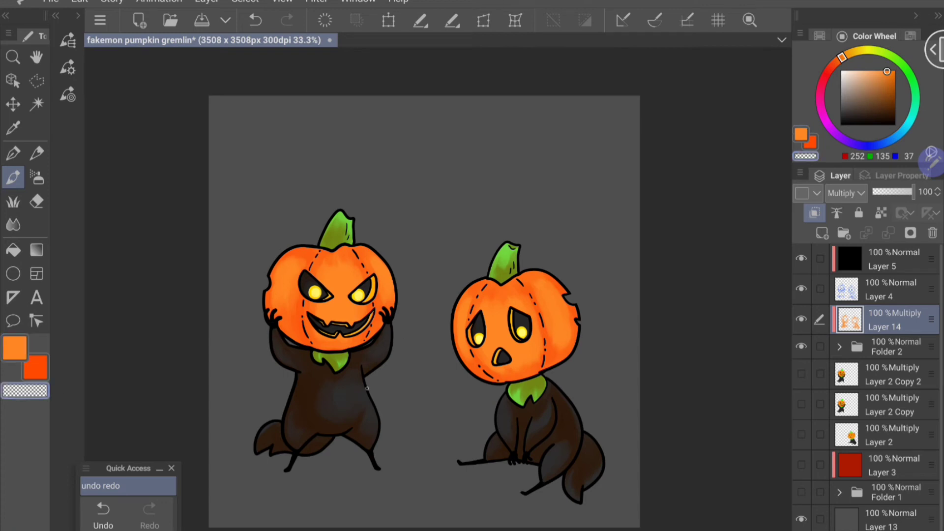
Refine the light area of the standing character's belly and even out its shaded edges
{"action": "key", "text": "c"}
{"action": "key", "text": "b"}
{"action": "key", "text": "c"}
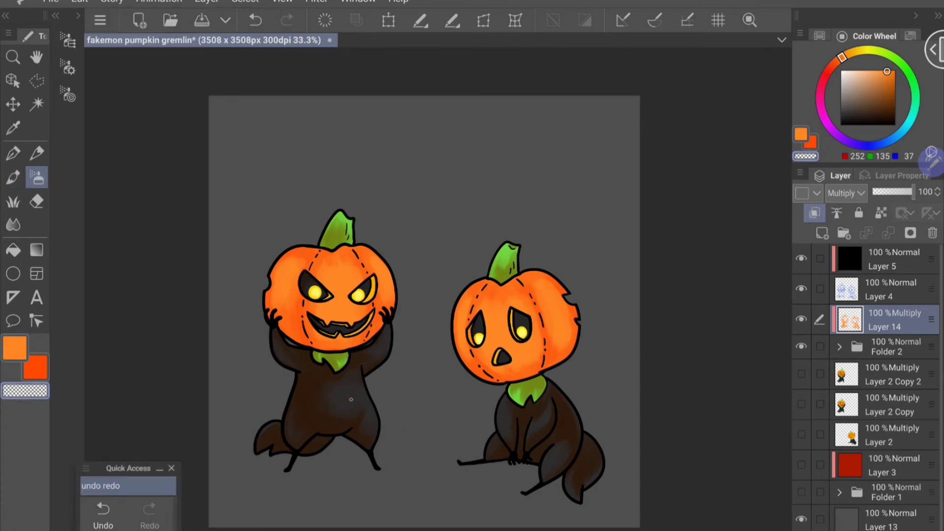
{"action": "key", "text": "b"}
{"action": "key", "text": "c"}
{"action": "key", "text": "c"}
{"action": "key", "text": "c"}
{"action": "key", "text": "c"}
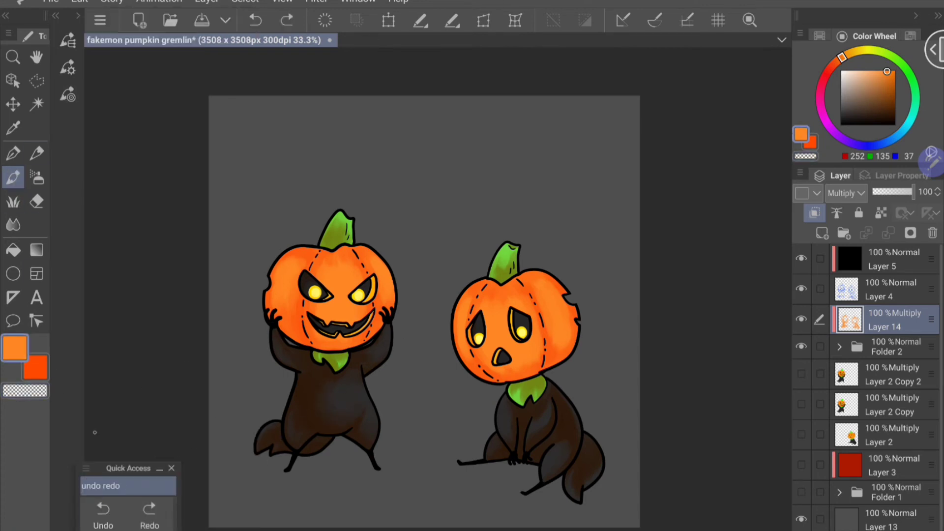
{"action": "key", "text": "c"}
{"action": "key", "text": "c"}
{"action": "key", "text": "c"}
Add a clipped Overlay layer above the shading and paint soft yellow (255, 247, 0) highlights on both pumpkin heads with Opaque watercolor
{"action": "scroll", "coordinate": [425, 312], "scroll_direction": "down", "scroll_amount": 1}
{"action": "key", "text": "ctrl+shift+n"}
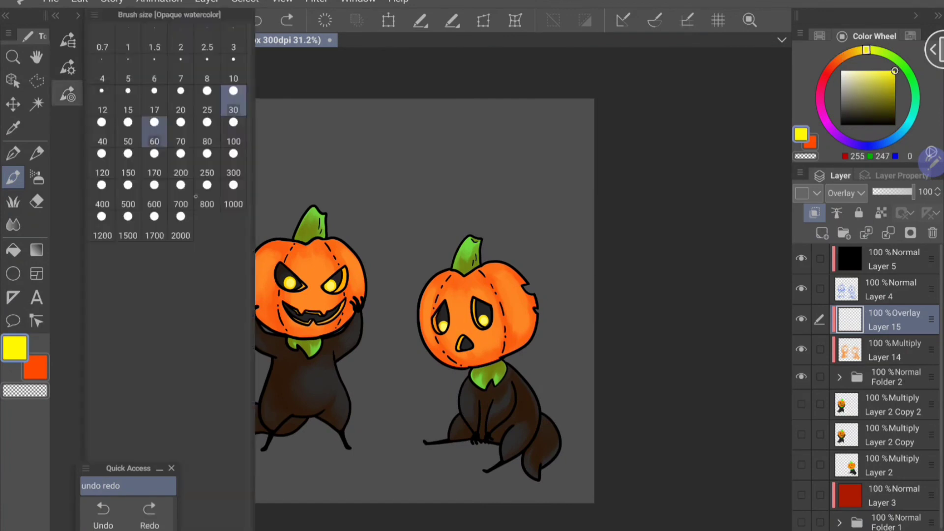
{"action": "left_click_drag", "start_coordinate": [512, 293], "coordinate": [521, 319]}
{"action": "left_click_drag", "start_coordinate": [313, 273], "coordinate": [319, 300]}
{"action": "key", "text": "c"}
{"action": "key", "text": "c"}
{"action": "left_click_drag", "start_coordinate": [256, 270], "coordinate": [263, 298]}
{"action": "key", "text": "c"}
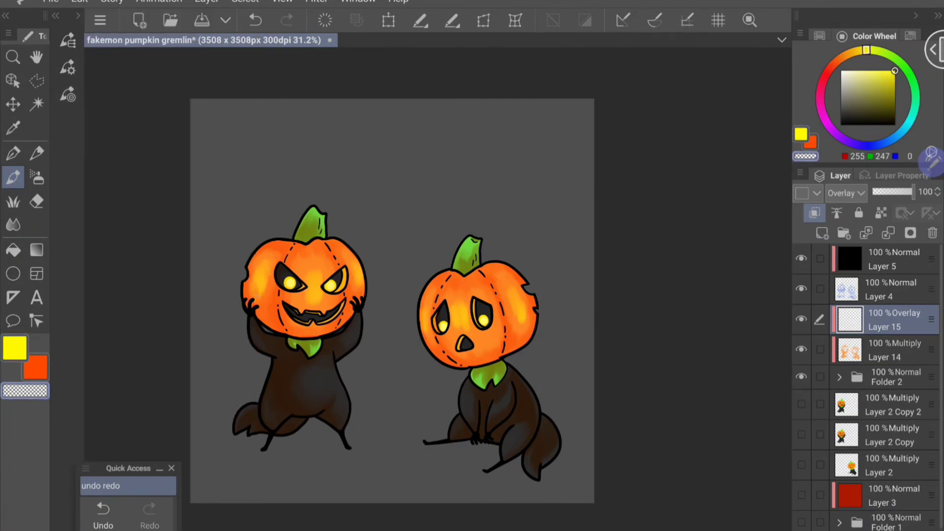
Brush yellow (255, 247, 0) Overlay highlights onto the frightened pumpkin's head and both green stems, softening them with transparent strokes
{"action": "key", "text": "c"}
{"action": "left_click_drag", "start_coordinate": [519, 295], "coordinate": [524, 312]}
{"action": "key", "text": "c"}
{"action": "key", "text": "c"}
{"action": "left_click_drag", "start_coordinate": [457, 239], "coordinate": [471, 257]}
{"action": "left_click_drag", "start_coordinate": [314, 208], "coordinate": [323, 229]}
{"action": "key", "text": "c"}
{"action": "key", "text": "c"}
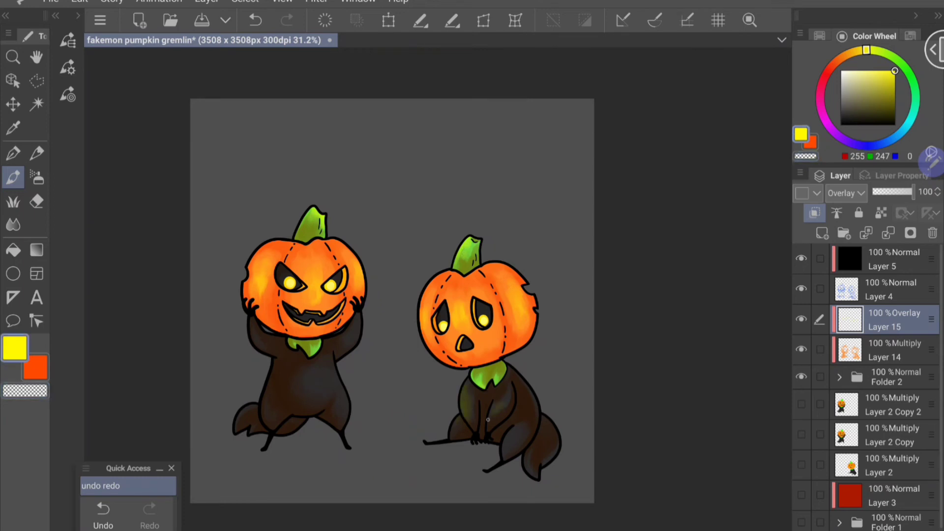
Paint faint yellow Overlay highlights on both characters' dark bodies and tails, blending with alternating transparent strokes
{"action": "left_click_drag", "start_coordinate": [535, 458], "coordinate": [530, 476]}
{"action": "key", "text": "c"}
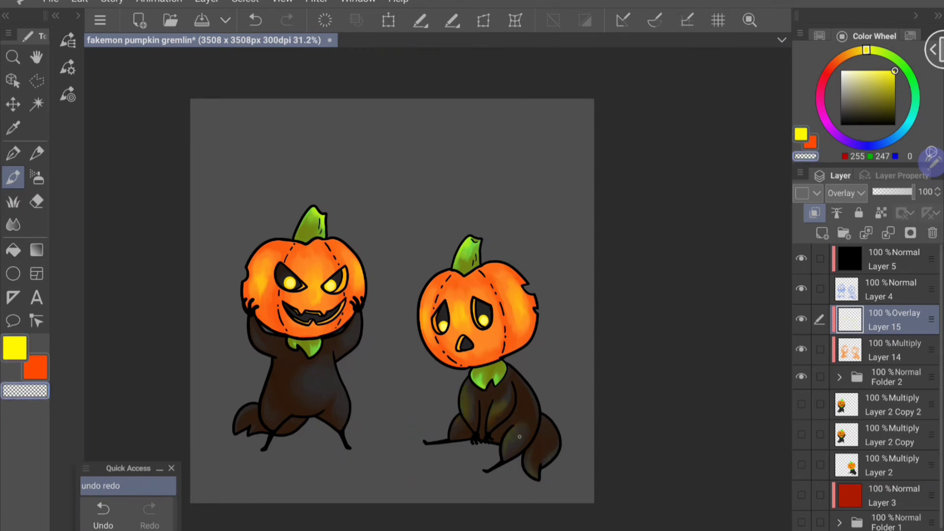
{"action": "key", "text": "c"}
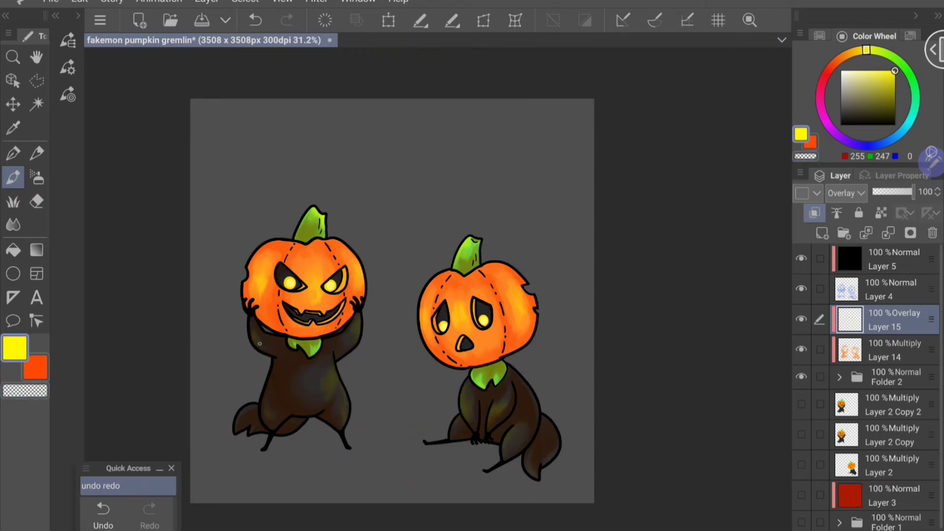
{"action": "key", "text": "c"}
{"action": "key", "text": "c"}
{"action": "key", "text": "c"}
{"action": "key", "text": "c"}
{"action": "key", "text": "c"}
{"action": "key", "text": "c"}
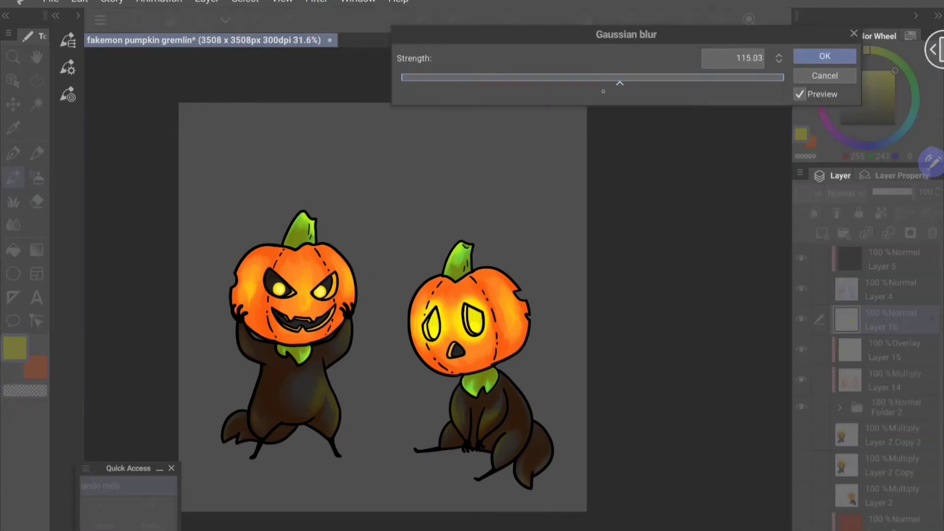
Soften the yellow glow on the frightened pumpkin's face with Gaussian blur, set its layer to Glow dodge and clear it from the eyes
{"action": "left_click", "coordinate": [825, 55]}
{"action": "left_click", "coordinate": [846, 193]}
{"action": "left_click", "coordinate": [843, 283]}
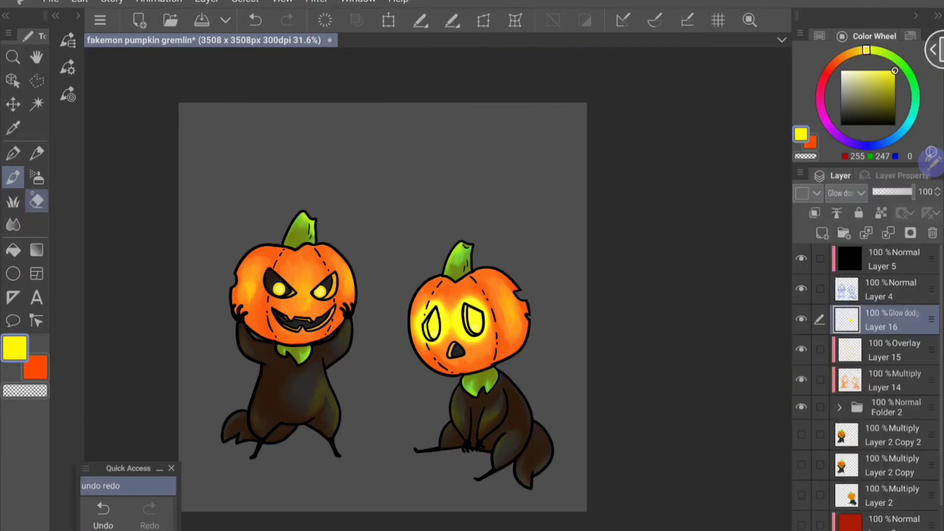
{"action": "key", "text": "c"}
{"action": "left_click_drag", "start_coordinate": [476, 315], "coordinate": [477, 329]}
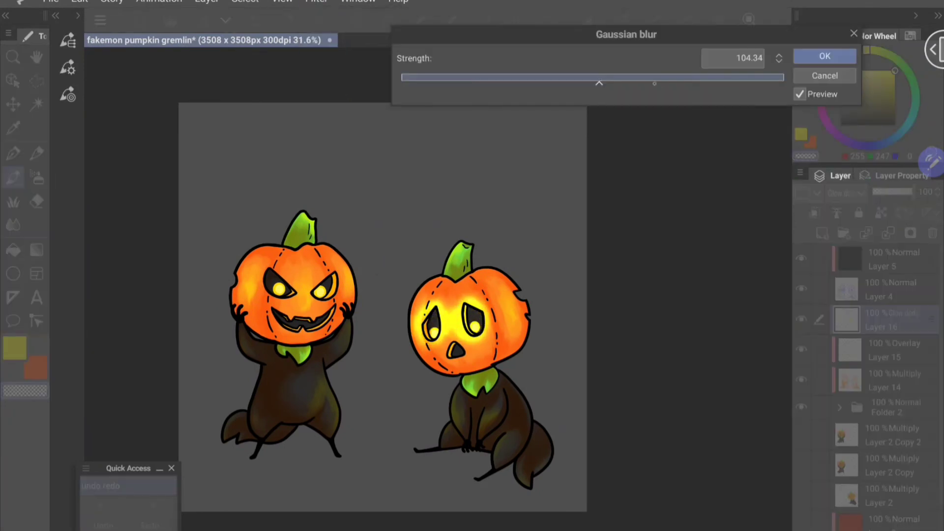
{"action": "left_click", "coordinate": [825, 56]}
Paint yellow glow over the menacing pumpkin's eyes on a separate Glow dodge layer and soften it with Gaussian blur at about 131
{"action": "left_click", "coordinate": [846, 192]}
{"action": "left_click", "coordinate": [843, 341]}
{"action": "mouse_move", "coordinate": [275, 280]}
{"action": "left_mouse_down"}
{"action": "mouse_move", "coordinate": [288, 295]}
{"action": "mouse_move", "coordinate": [327, 295]}
{"action": "left_mouse_up"}
{"action": "left_click", "coordinate": [316, 1]}
{"action": "left_click", "coordinate": [428, 15]}
{"action": "left_click", "coordinate": [828, 55]}
{"action": "left_click", "coordinate": [316, 1]}
{"action": "left_click", "coordinate": [428, 16]}
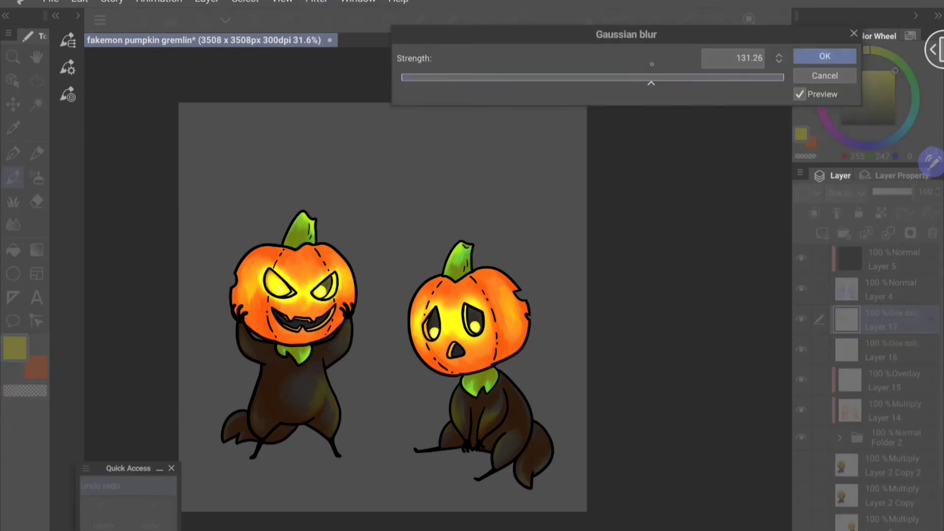
{"action": "left_click", "coordinate": [828, 54]}
Clear the yellow glow from inside the menacing pumpkin's eyes with transparent strokes
{"action": "key", "text": "b"}
{"action": "key", "text": "c"}
{"action": "key", "text": "c"}
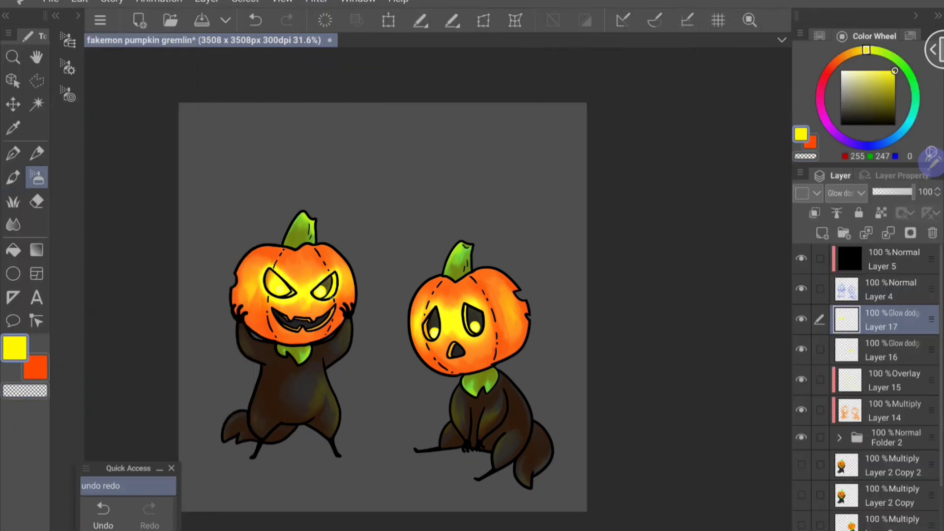
{"action": "key", "text": "c"}
{"action": "key", "text": "c"}
{"action": "key", "text": "c"}
{"action": "key", "text": "p"}
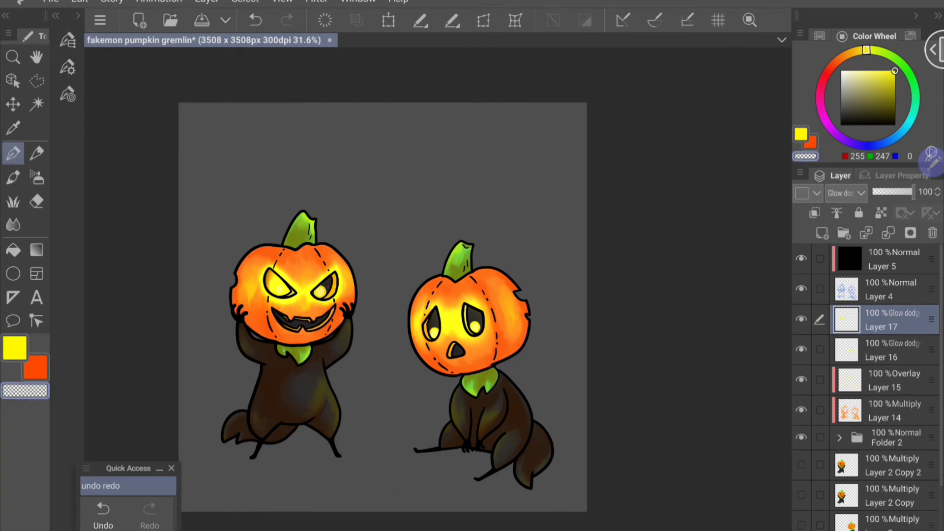
Merge the menacing pumpkin's Glow dodge layer into the frightened pumpkin's Glow dodge layer
{"action": "scroll", "coordinate": [868, 387], "scroll_direction": "down", "scroll_amount": 1}
{"action": "left_click", "coordinate": [880, 336]}
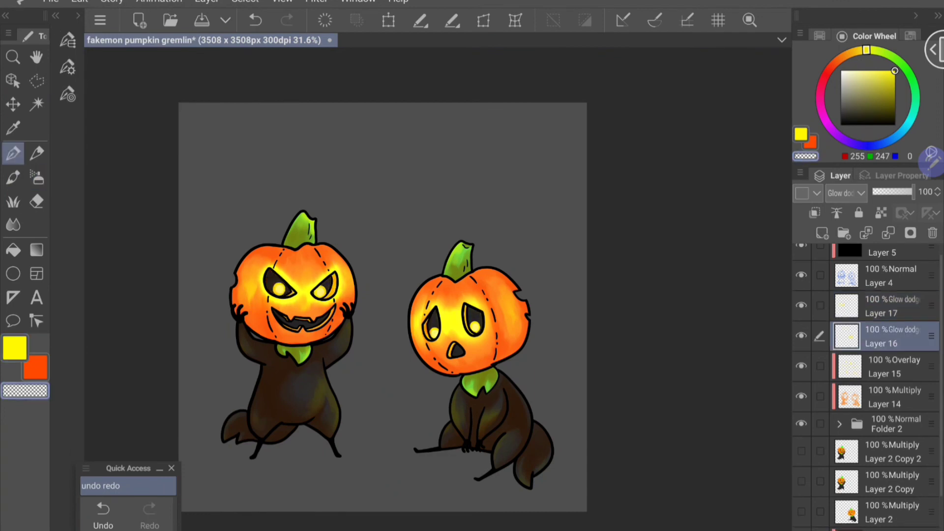
{"action": "key", "text": "alt+bracketleft"}
{"action": "key", "text": "alt+bracketleft"}
{"action": "key", "text": "alt+bracketright"}
{"action": "key", "text": "alt+bracketright"}
{"action": "scroll", "coordinate": [383, 307], "scroll_direction": "up", "scroll_amount": 1}
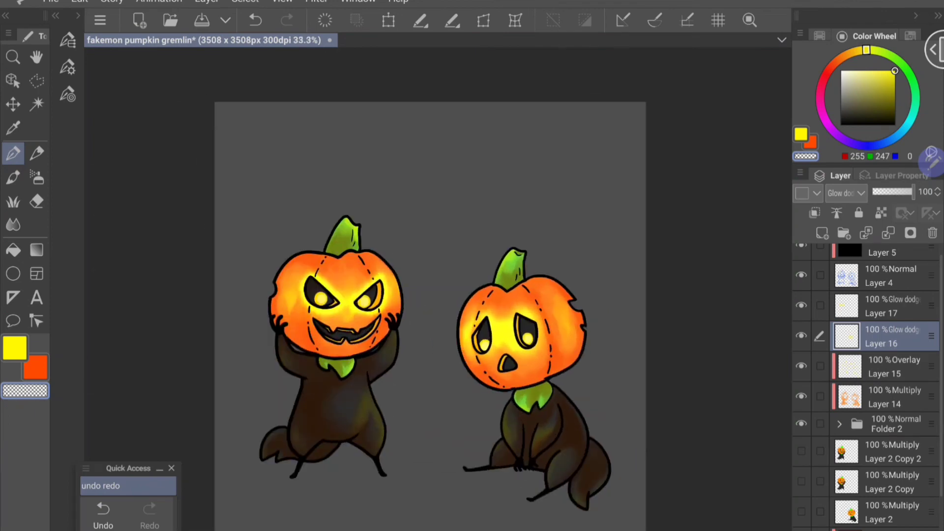
{"action": "key", "text": "alt+bracketright"}
{"action": "key", "text": "ctrl+e"}
Paint a dark grey (78, 78, 78) ground and vignette on a Multiply layer behind the characters, softening it with Gaussian blur at about 121
{"action": "key", "text": "b"}
{"action": "key", "text": "c"}
{"action": "key", "text": "c"}
{"action": "key", "text": "c"}
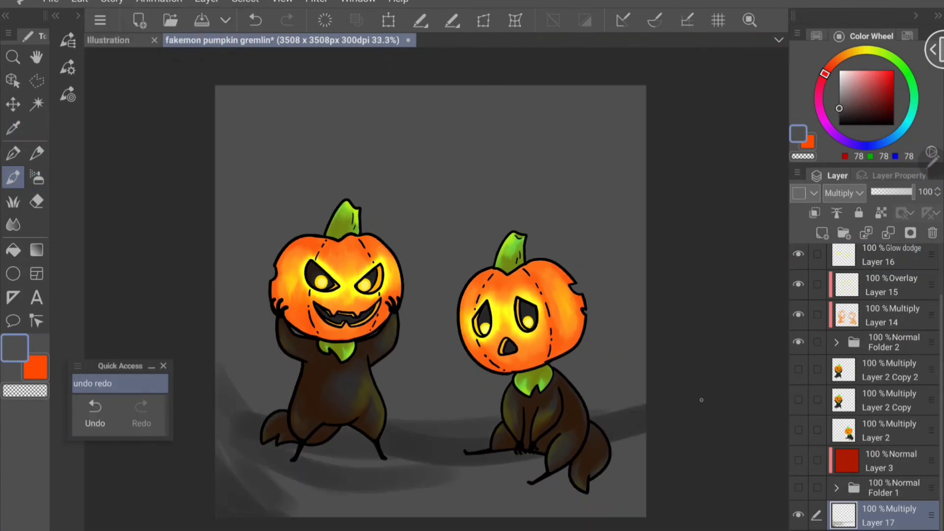
{"action": "mouse_move", "coordinate": [702, 400]}
{"action": "left_mouse_down"}
{"action": "mouse_move", "coordinate": [423, 451]}
{"action": "mouse_move", "coordinate": [634, 236]}
{"action": "mouse_move", "coordinate": [484, 452]}
{"action": "left_mouse_up"}
{"action": "left_click_drag", "start_coordinate": [532, 79], "coordinate": [580, 77]}
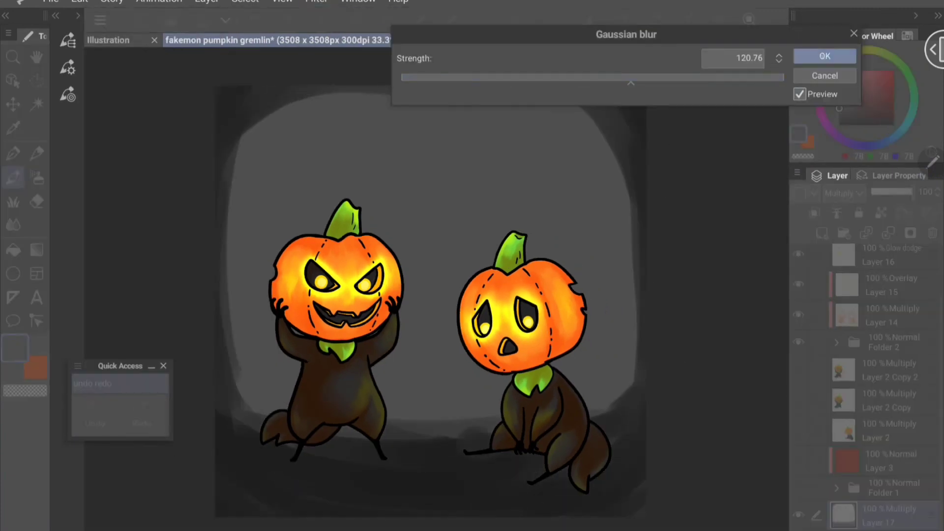
{"action": "left_click", "coordinate": [824, 56]}
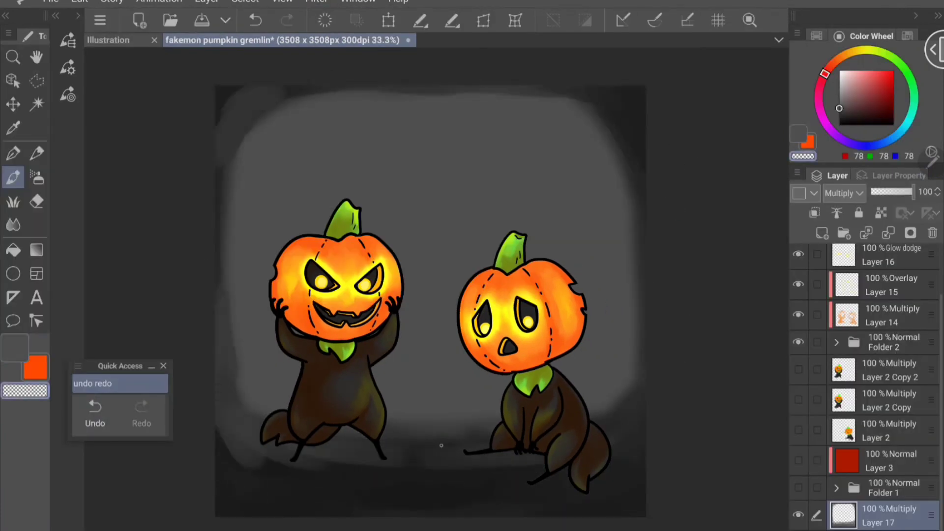
{"action": "left_click_drag", "start_coordinate": [469, 468], "coordinate": [633, 407]}
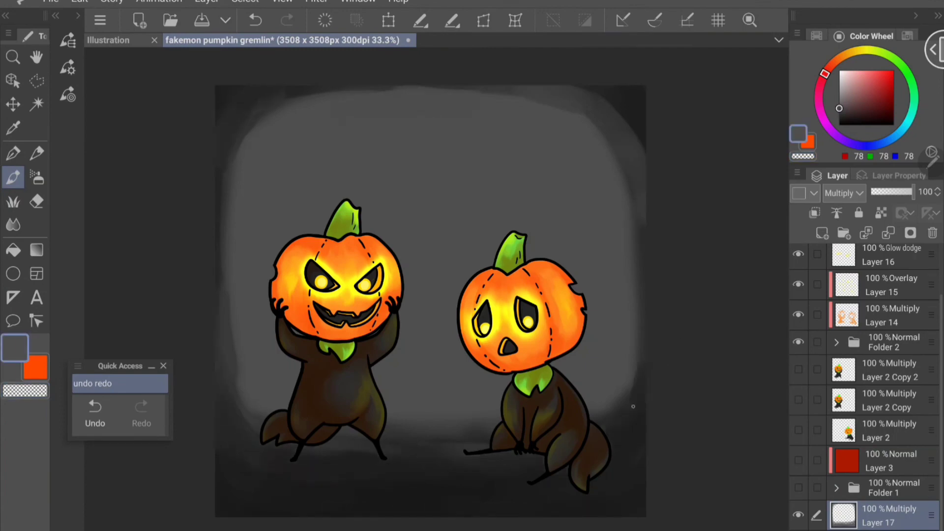
{"action": "key", "text": "b"}
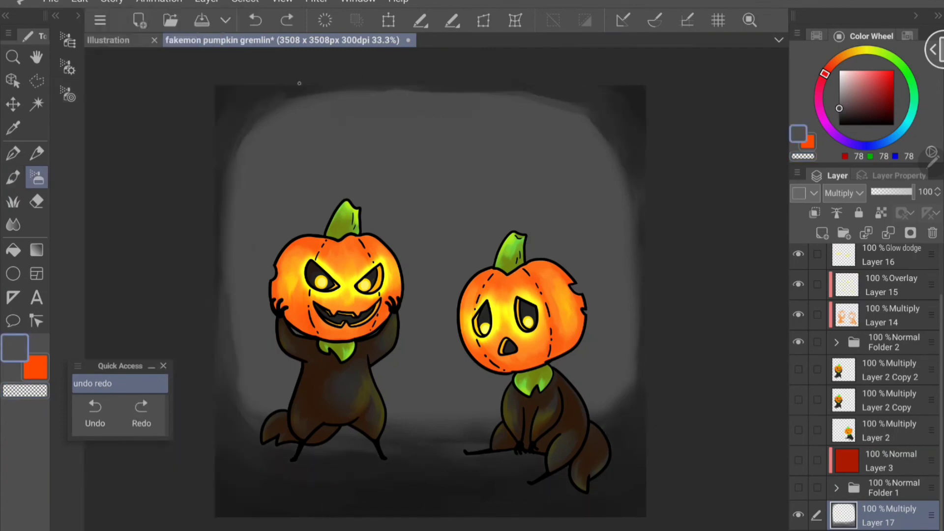
Add another Multiply layer above the vignette and paint dark grey cast shadows on the ground beneath both characters
{"action": "left_click", "coordinate": [822, 232]}
{"action": "left_click", "coordinate": [13, 178]}
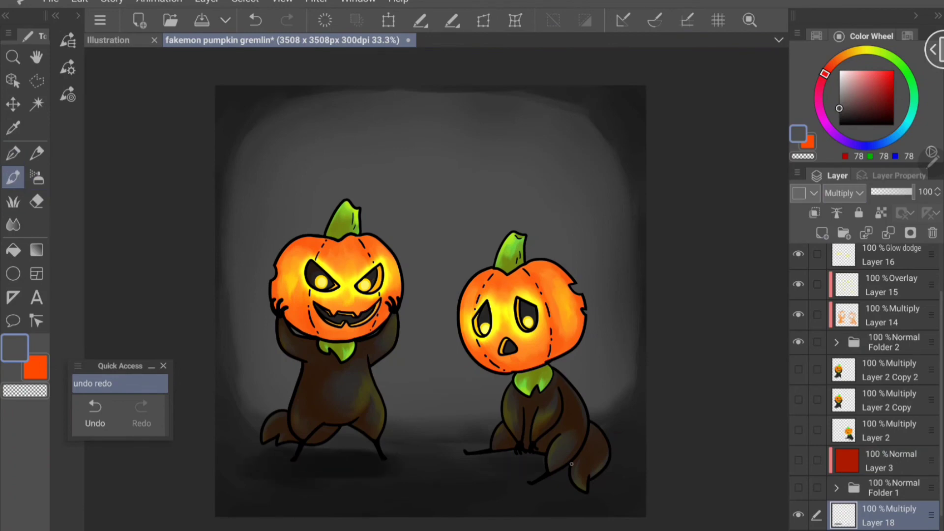
{"action": "key", "text": "c"}
{"action": "scroll", "coordinate": [865, 383], "scroll_direction": "up", "scroll_amount": 2}
{"action": "scroll", "coordinate": [866, 383], "scroll_direction": "down", "scroll_amount": 4}
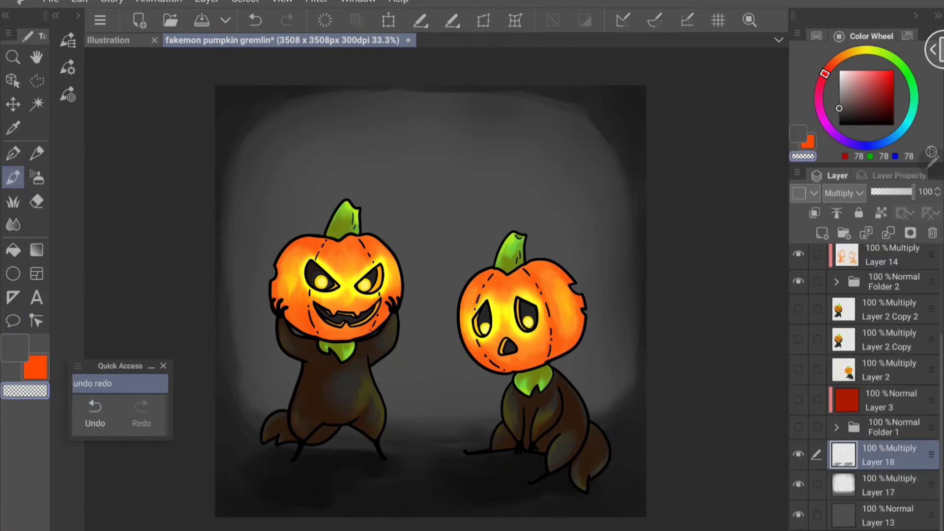
{"action": "key", "text": "c"}
{"action": "left_click_drag", "start_coordinate": [323, 482], "coordinate": [291, 486]}
Transform the ground shadows to fit under the characters, lassoing the seated character's shadow to adjust it separately
{"action": "key", "text": "ctrl+t"}
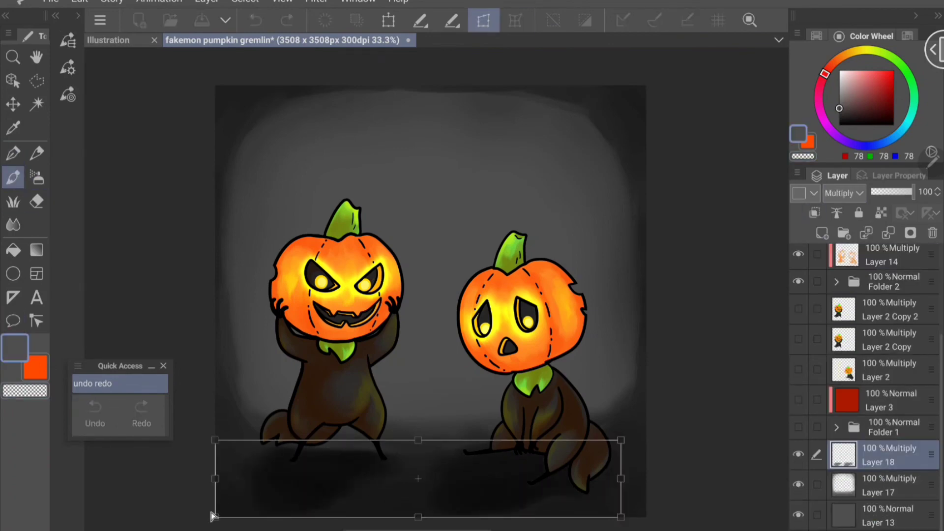
{"action": "left_click_drag", "start_coordinate": [644, 478], "coordinate": [428, 460]}
{"action": "left_click_drag", "start_coordinate": [215, 516], "coordinate": [178, 529]}
{"action": "left_click_drag", "start_coordinate": [308, 499], "coordinate": [529, 499]}
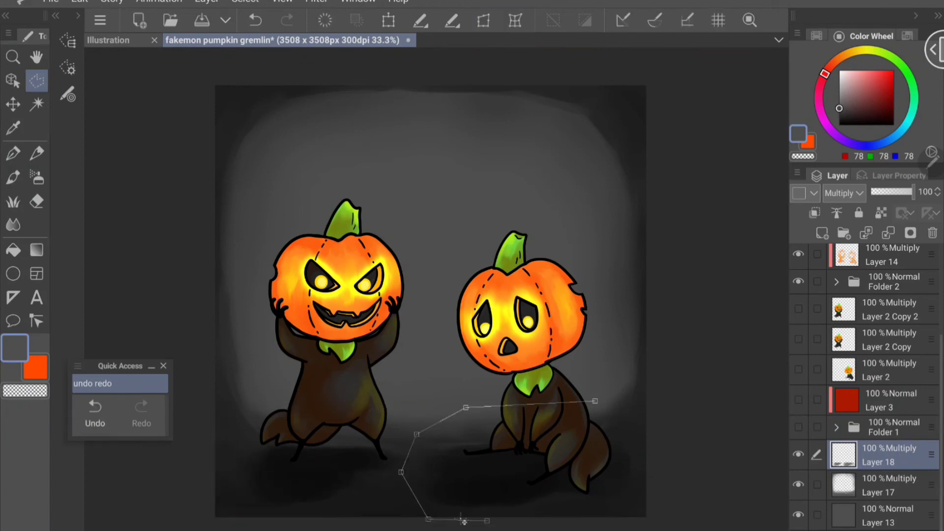
{"action": "key", "text": "Return"}
{"action": "key", "text": "b"}
{"action": "key", "text": "c"}
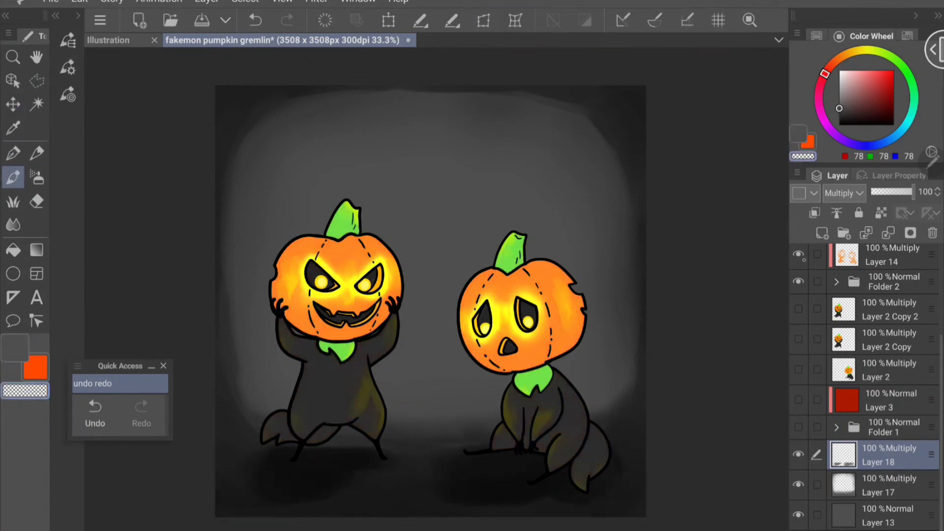
Hand-letter "Happy" above the characters on a new layer in orange (255, 134, 36) sampled from the pumpkin
{"action": "key", "text": "ctrl+shift+n"}
{"action": "key", "text": "p"}
{"action": "left_click", "coordinate": [566, 295], "text": "alt"}
{"action": "mouse_move", "coordinate": [320, 107]}
{"action": "left_mouse_down"}
{"action": "mouse_move", "coordinate": [351, 132]}
{"action": "mouse_move", "coordinate": [356, 157]}
{"action": "left_mouse_up"}
{"action": "left_click_drag", "start_coordinate": [393, 124], "coordinate": [397, 160]}
{"action": "left_click_drag", "start_coordinate": [410, 122], "coordinate": [412, 183]}
{"action": "left_click_drag", "start_coordinate": [440, 123], "coordinate": [492, 150]}
{"action": "left_click_drag", "start_coordinate": [507, 125], "coordinate": [484, 190]}
Scale down the selected word "Happy" and move it toward the upper middle of the canvas
{"action": "key", "text": "ctrl+t"}
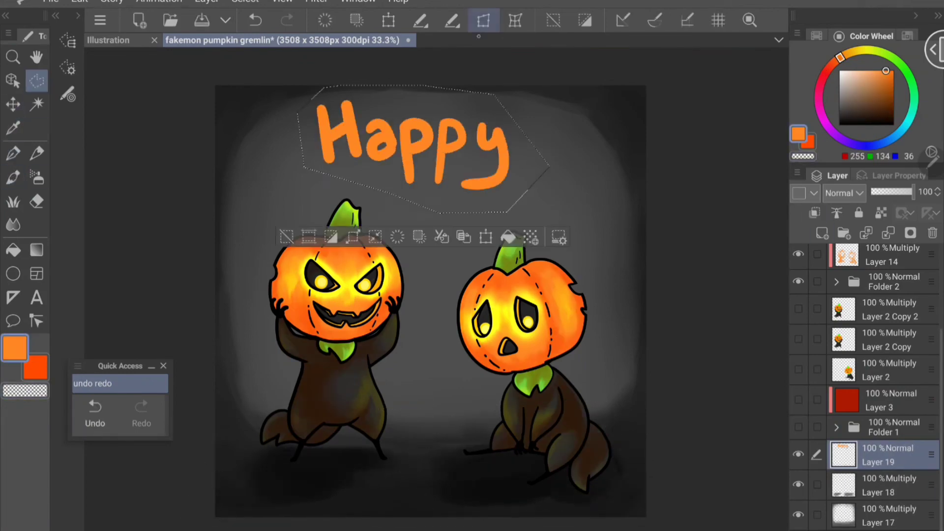
{"action": "left_click_drag", "start_coordinate": [316, 189], "coordinate": [344, 168]}
{"action": "left_click_drag", "start_coordinate": [418, 138], "coordinate": [436, 131]}
{"action": "key", "text": "Return"}
Hand-letter "Halloween" below "Happy" on a new layer in green (120, 210, 55) sampled from the pumpkin stem
{"action": "key", "text": "ctrl+shift+n"}
{"action": "left_click", "coordinate": [344, 221], "text": "alt"}
{"action": "left_click_drag", "start_coordinate": [302, 158], "coordinate": [329, 209]}
{"action": "left_click_drag", "start_coordinate": [364, 172], "coordinate": [367, 207]}
{"action": "mouse_move", "coordinate": [381, 150]}
{"action": "left_mouse_down"}
{"action": "mouse_move", "coordinate": [408, 209]}
{"action": "mouse_move", "coordinate": [575, 206]}
{"action": "left_mouse_up"}
Align "Happy" above "Halloween", merge the two word layers and scale the combined lettering down
{"action": "left_click", "coordinate": [881, 484]}
{"action": "key", "text": "ctrl+t"}
{"action": "mouse_move", "coordinate": [424, 136]}
{"action": "left_mouse_down"}
{"action": "mouse_move", "coordinate": [439, 141]}
{"action": "mouse_move", "coordinate": [430, 137]}
{"action": "left_mouse_up"}
{"action": "key", "text": "Return"}
{"action": "key", "text": "ctrl+e"}
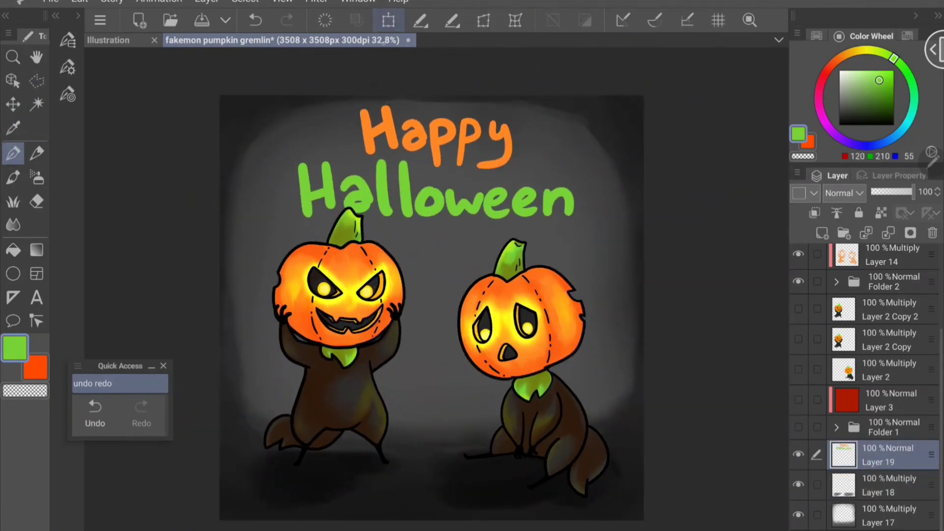
{"action": "key", "text": "ctrl+t"}
{"action": "key", "text": "Return"}
Draw two orange exclamation marks after "Halloween" and scatter orange and green dots around the lettering
{"action": "left_click", "coordinate": [430, 137], "text": "alt"}
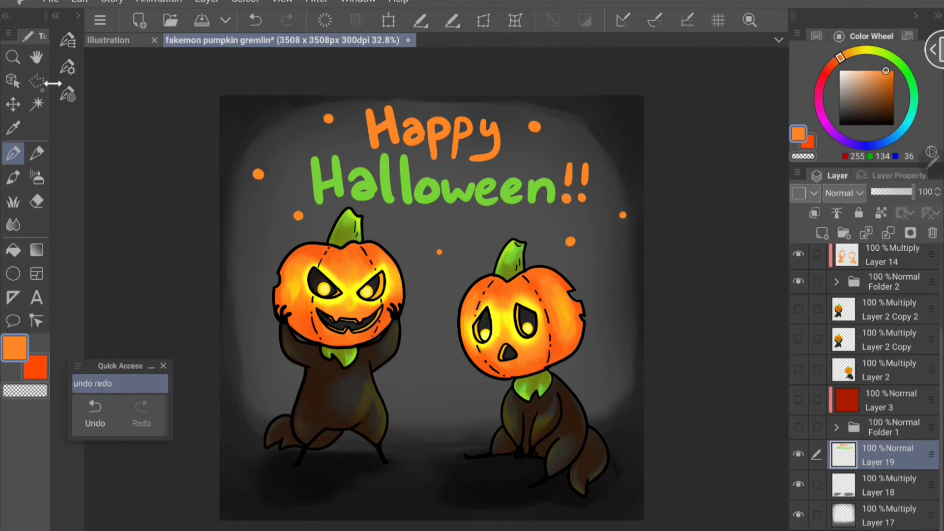
{"action": "left_click", "coordinate": [344, 187], "text": "alt"}
{"action": "left_click", "coordinate": [402, 225]}
{"action": "left_click", "coordinate": [557, 145]}
{"action": "left_click", "coordinate": [283, 126]}
{"action": "left_click", "coordinate": [271, 212]}
Expand a selection of the lettering and fill it on a new layer as a green outline for "Happy" and orange for "Halloween!!"
{"action": "left_click", "coordinate": [844, 455], "text": "ctrl"}
{"action": "left_click", "coordinate": [358, 281]}
{"action": "left_click", "coordinate": [540, 238]}
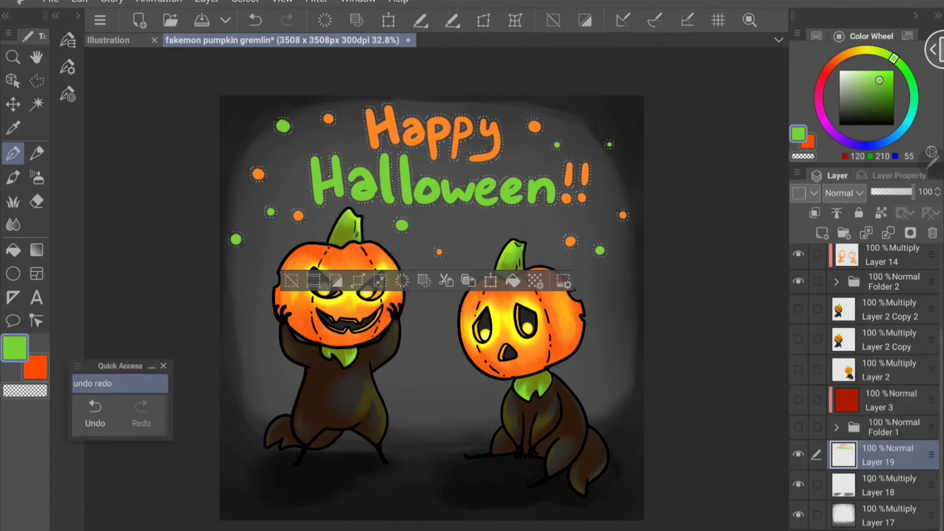
{"action": "left_click", "coordinate": [822, 233]}
{"action": "key", "text": "g"}
{"action": "left_click", "coordinate": [433, 133]}
{"action": "left_click", "coordinate": [374, 123], "text": "alt"}
{"action": "left_click", "coordinate": [553, 294]}
{"action": "key", "text": "ctrl+d"}
Try lower opacity and blending modes including Multiply, Add (Glow) and Glow dodge on the outline layer, placed below and above the lettering
{"action": "left_click_drag", "start_coordinate": [912, 192], "coordinate": [875, 192]}
{"action": "left_click", "coordinate": [842, 193]}
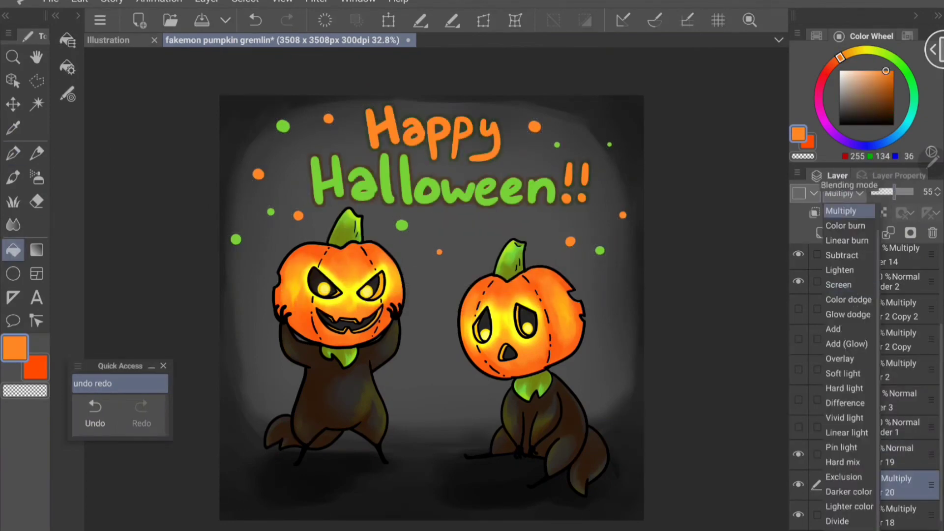
{"action": "left_click", "coordinate": [846, 521]}
{"action": "left_click", "coordinate": [842, 193]}
{"action": "left_click", "coordinate": [847, 314]}
{"action": "left_click_drag", "start_coordinate": [906, 478], "coordinate": [905, 448]}
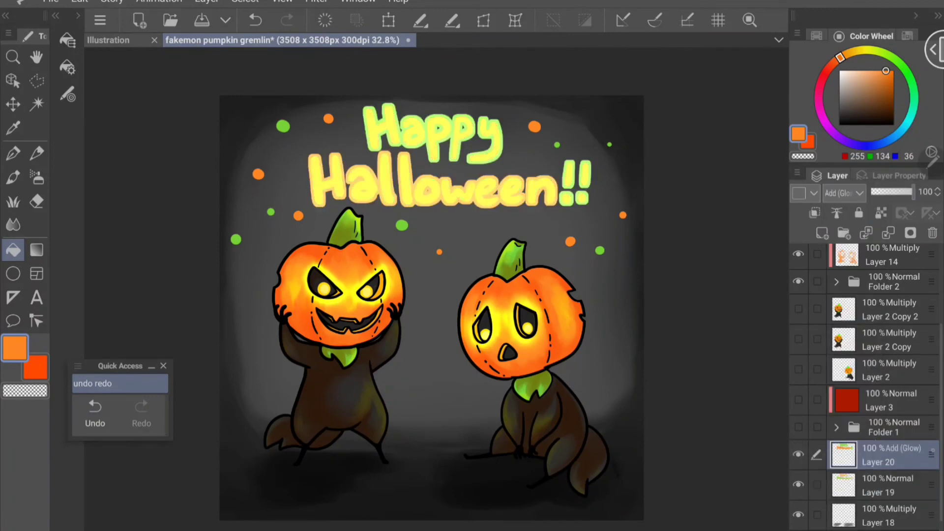
{"action": "left_click_drag", "start_coordinate": [875, 192], "coordinate": [914, 192]}
{"action": "left_click", "coordinate": [843, 193]}
{"action": "left_click", "coordinate": [844, 358]}
{"action": "scroll", "coordinate": [842, 193], "scroll_direction": "up", "scroll_amount": 4}
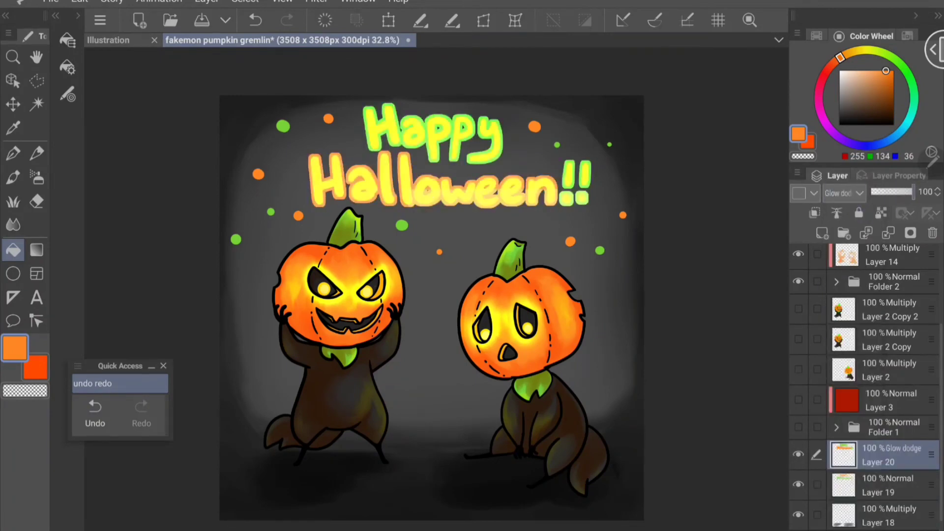
{"action": "left_click_drag", "start_coordinate": [905, 448], "coordinate": [905, 478]}
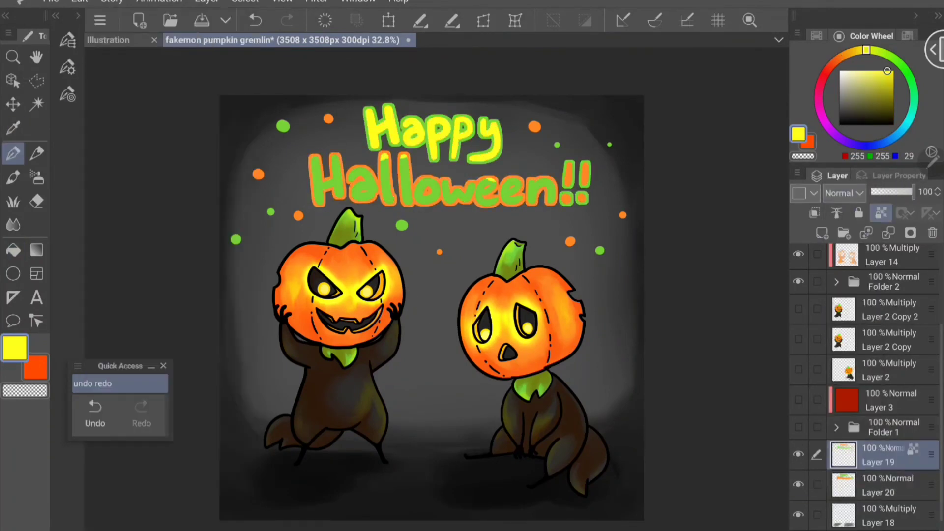